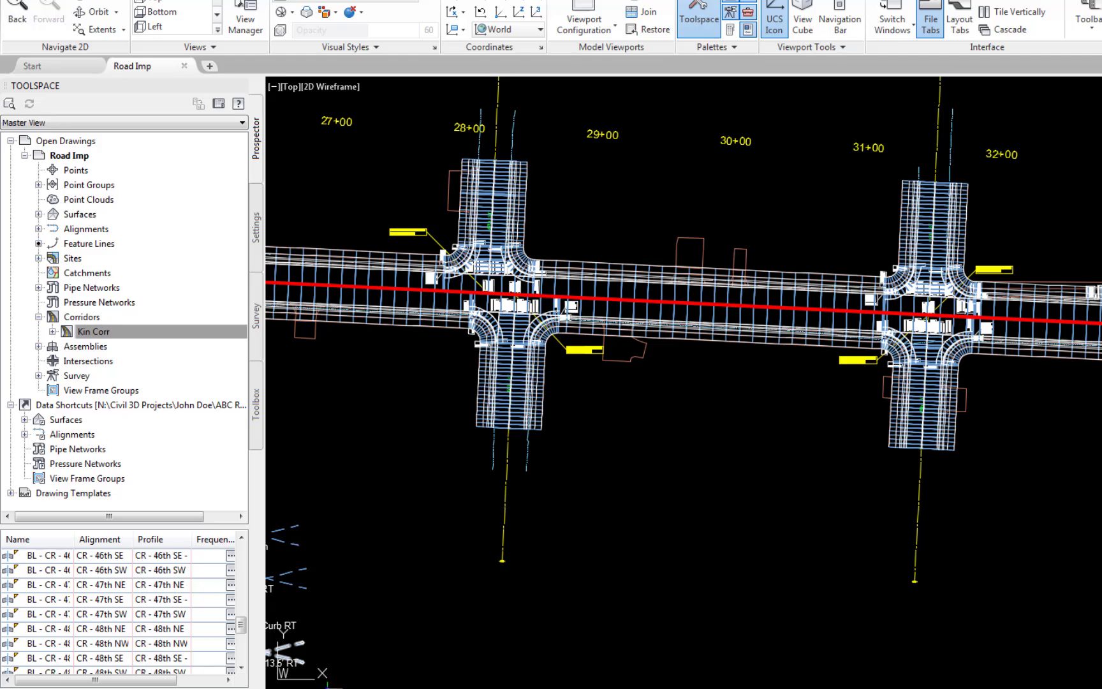
Set all surface targets of the Kin Corr corridor to Exist Surface w-Aerial and apply the corridor properties
{"action": "left_click", "coordinate": [100, 334]}
{"action": "right_click", "coordinate": [99, 334]}
{"action": "left_click", "coordinate": [141, 339]}
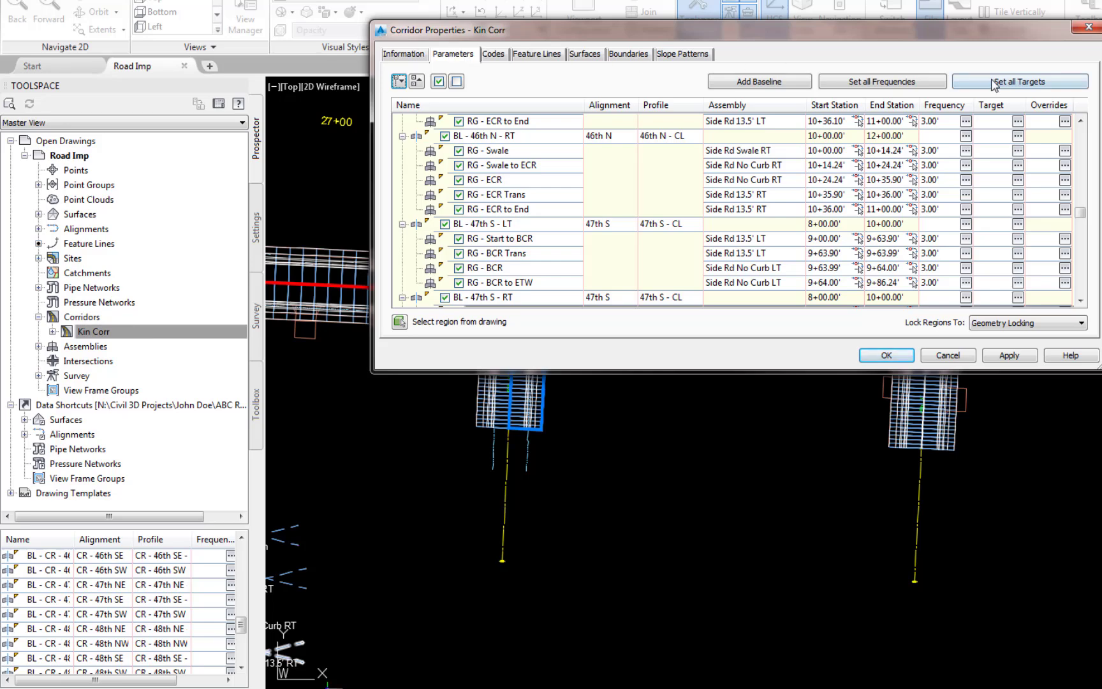
{"action": "left_click", "coordinate": [1000, 87]}
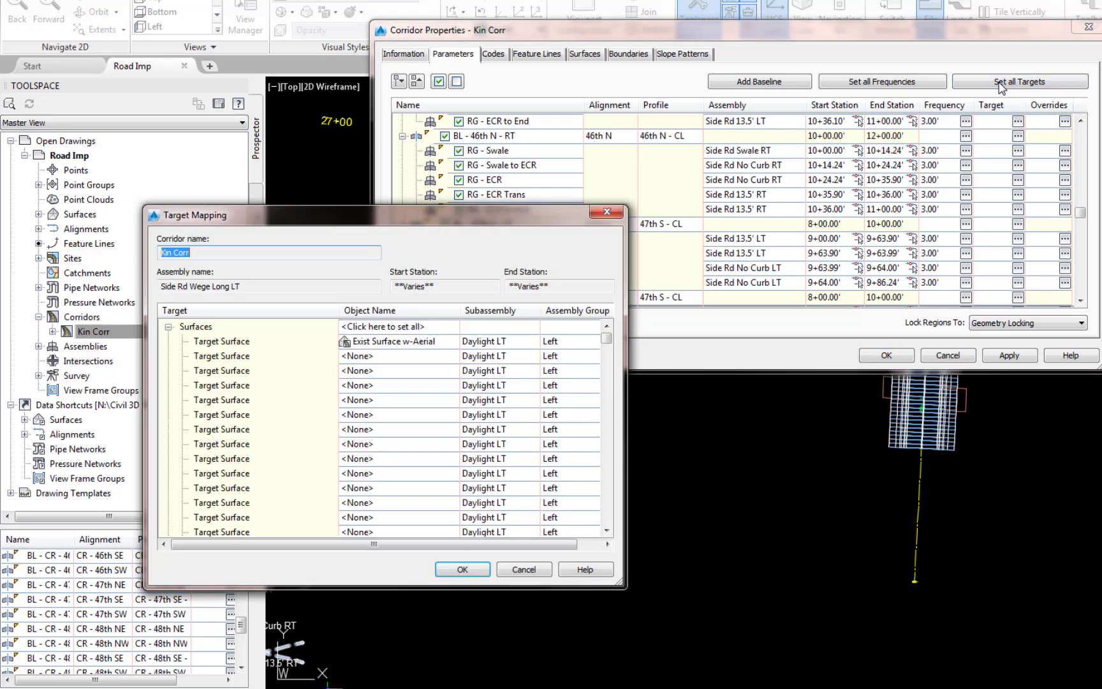
{"action": "left_click", "coordinate": [357, 327]}
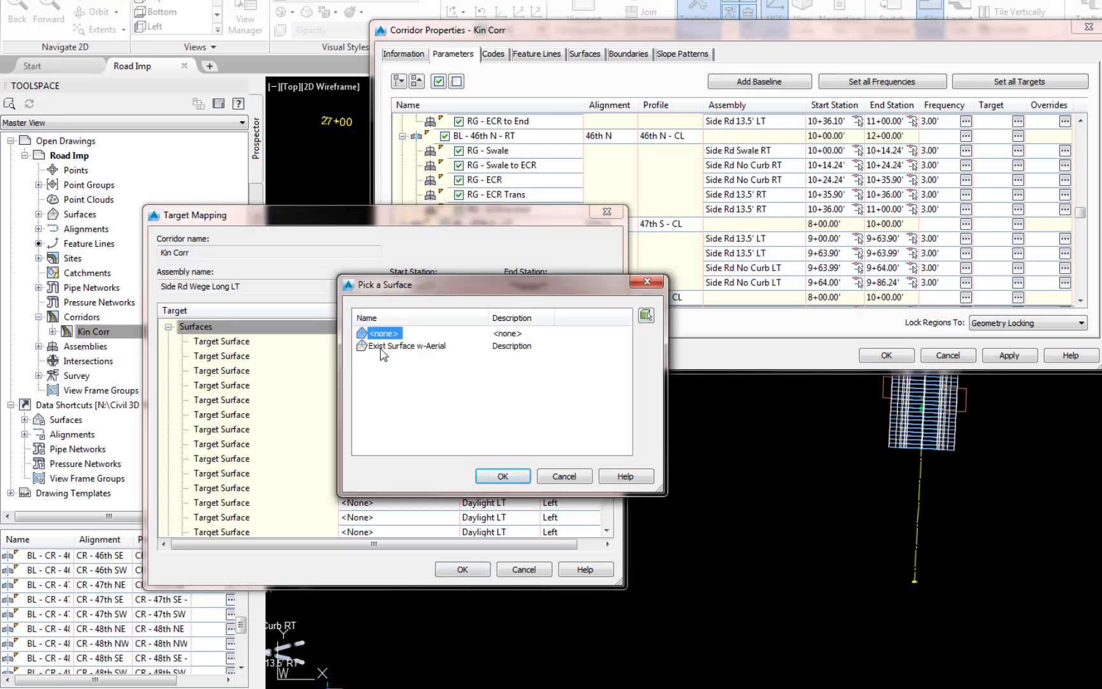
{"action": "left_click", "coordinate": [381, 348]}
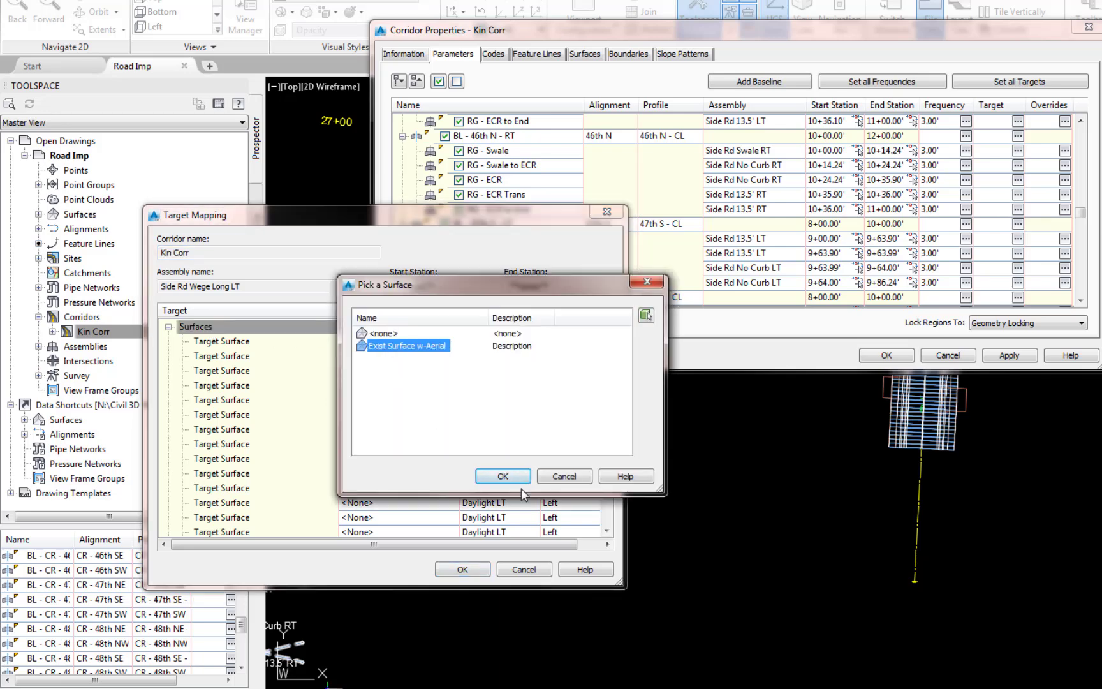
{"action": "left_click", "coordinate": [482, 475]}
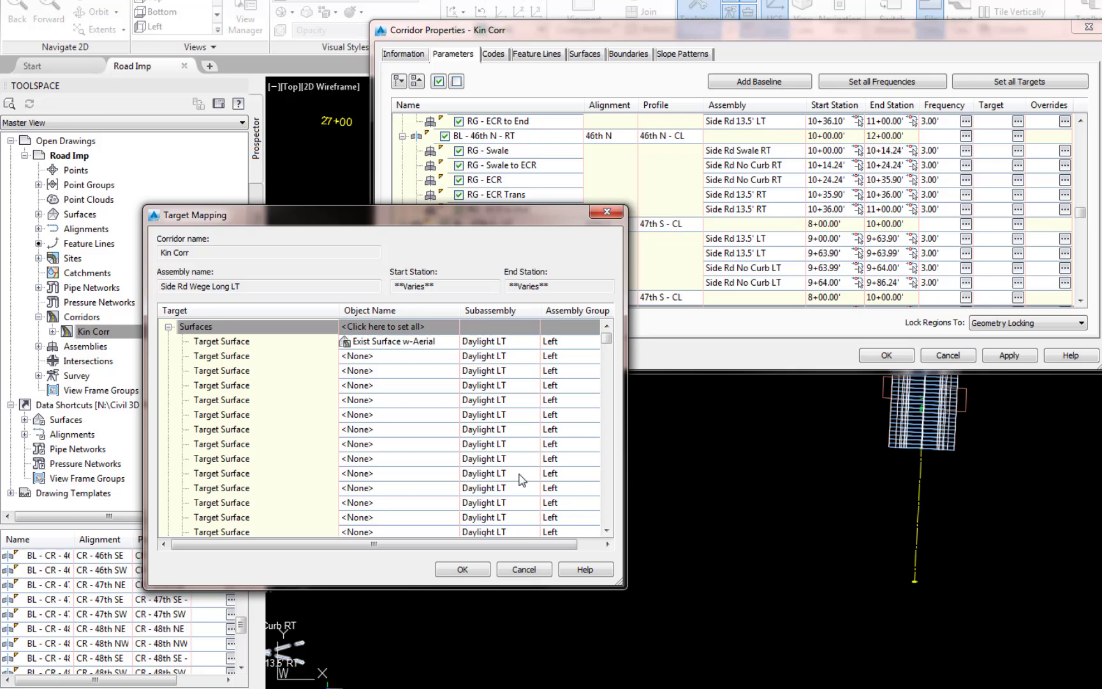
{"action": "left_click", "coordinate": [464, 570]}
{"action": "left_click", "coordinate": [886, 356]}
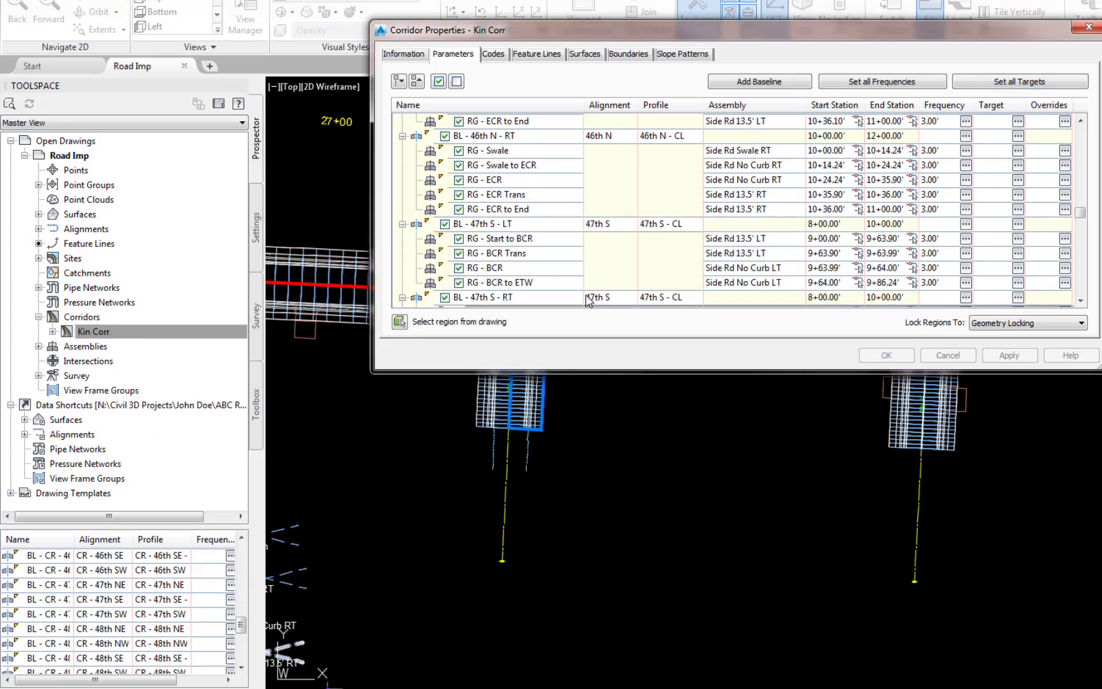
Clear all events from the Event Viewer and close Panorama
{"action": "left_click", "coordinate": [39, 207]}
{"action": "left_click", "coordinate": [76, 258]}
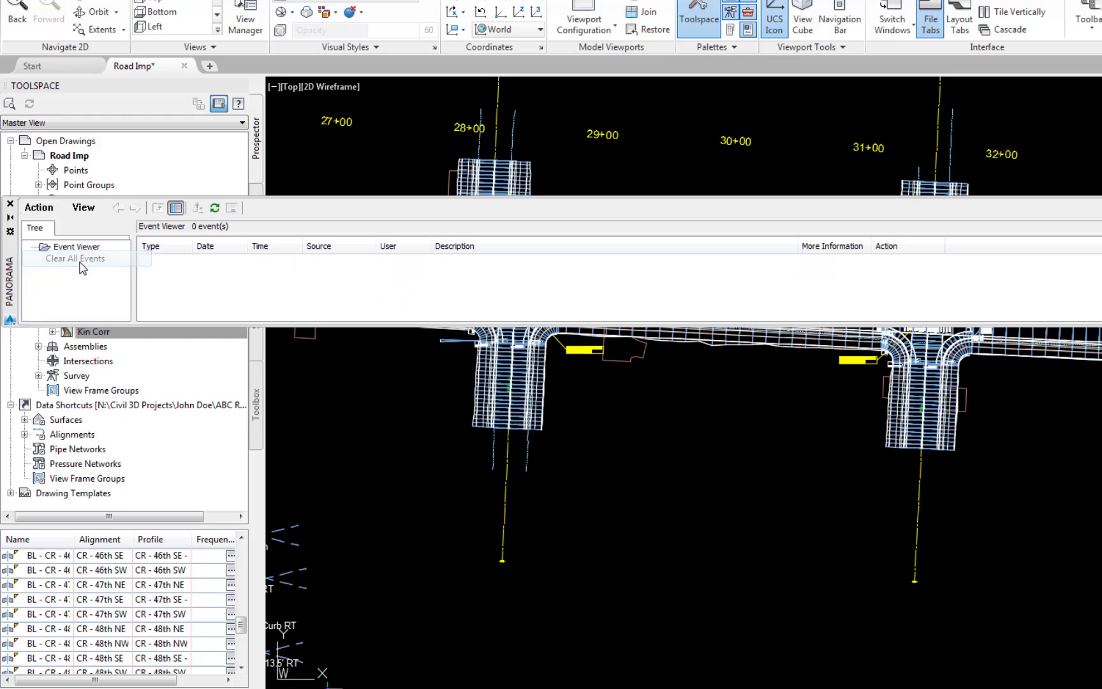
{"action": "left_click", "coordinate": [10, 205]}
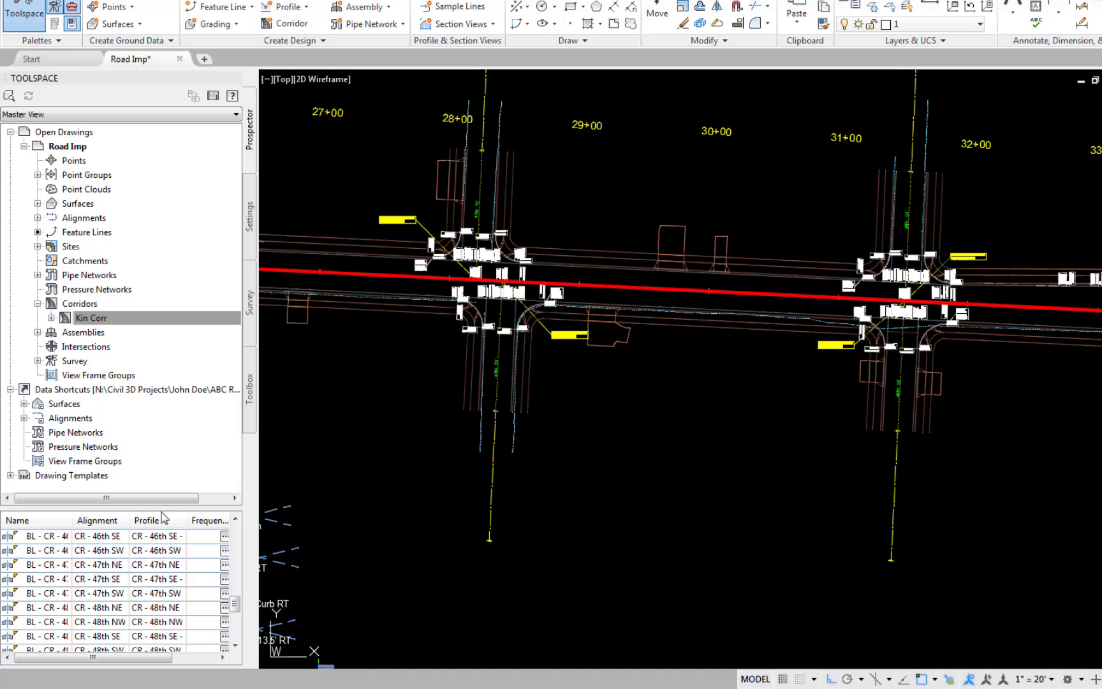
Open the target mapping of the BL - Kin Crown - LT baseline in the Kin Corr properties, with baselines and surface targets collapsed
{"action": "right_click", "coordinate": [111, 325]}
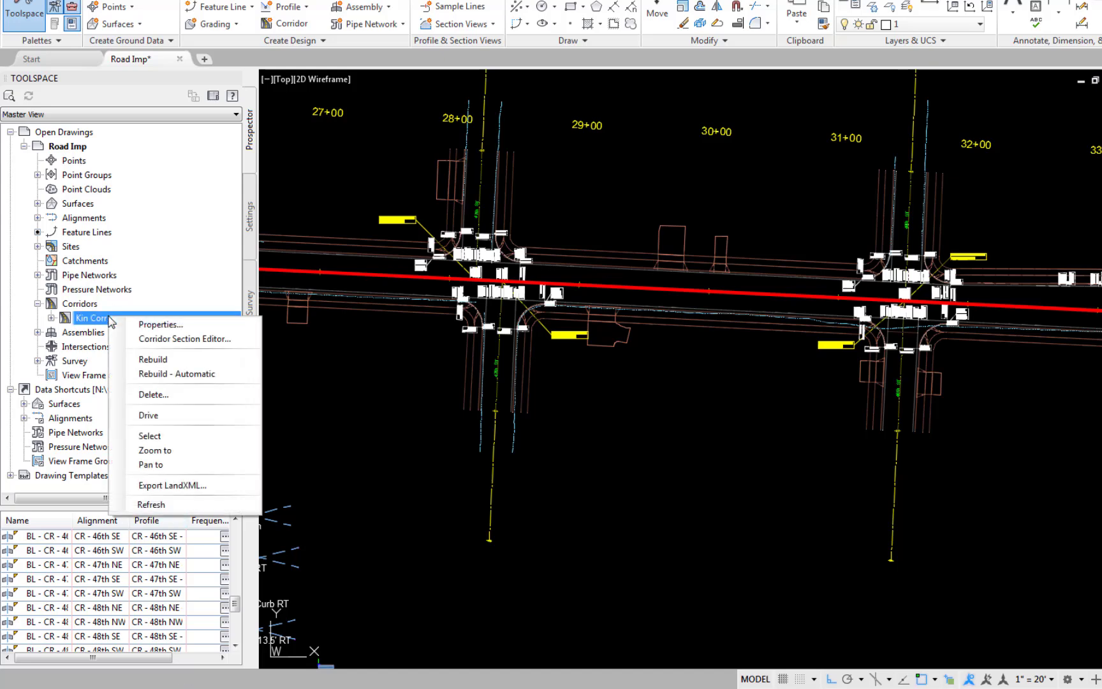
{"action": "left_click", "coordinate": [143, 327]}
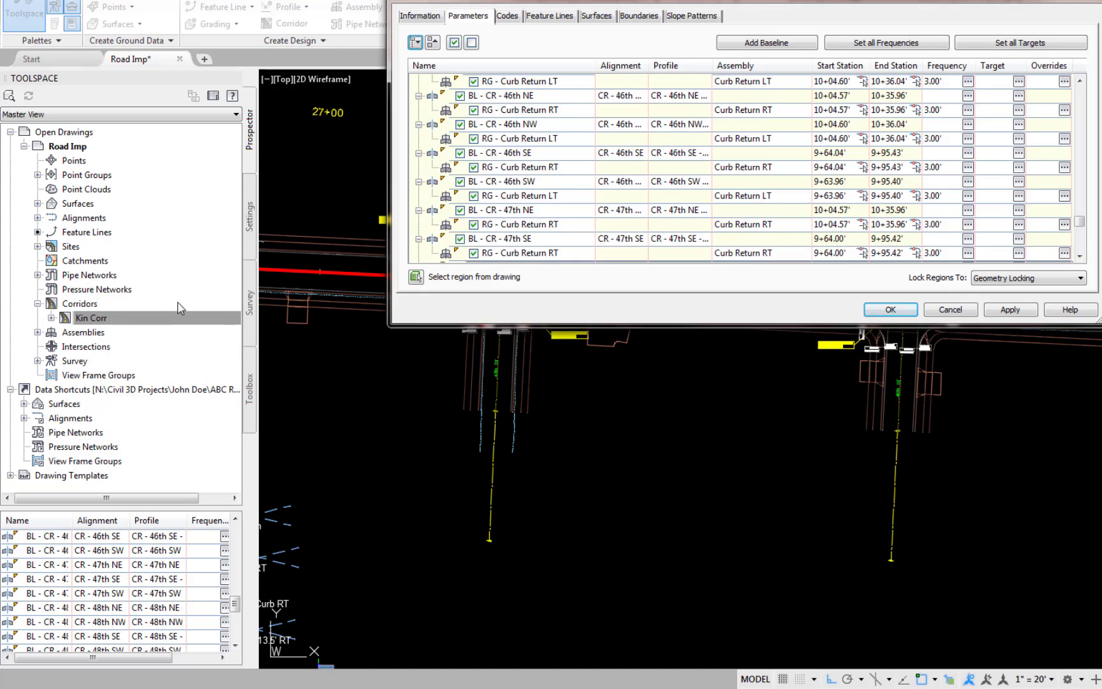
{"action": "left_click", "coordinate": [433, 43]}
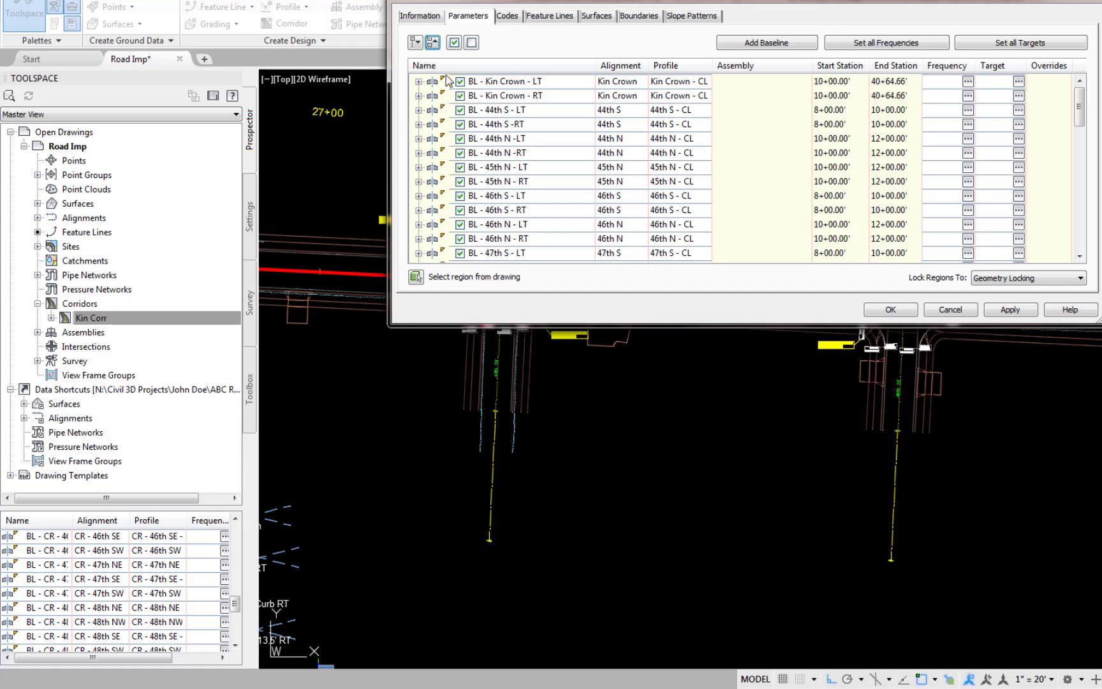
{"action": "left_click", "coordinate": [506, 83]}
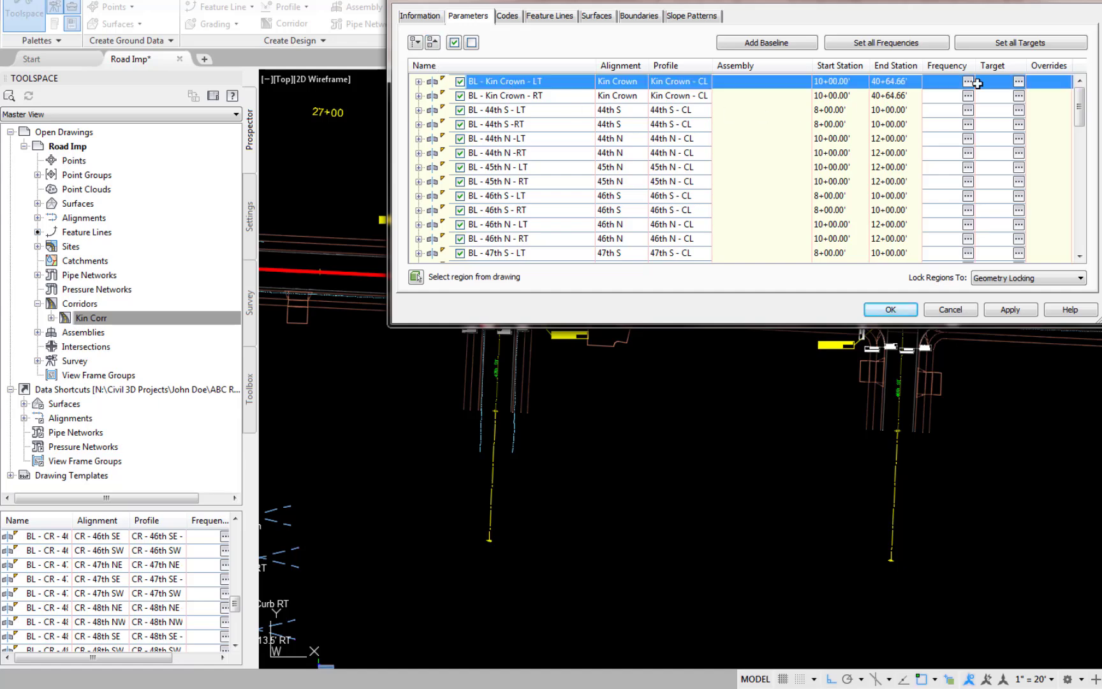
{"action": "left_click", "coordinate": [1018, 81]}
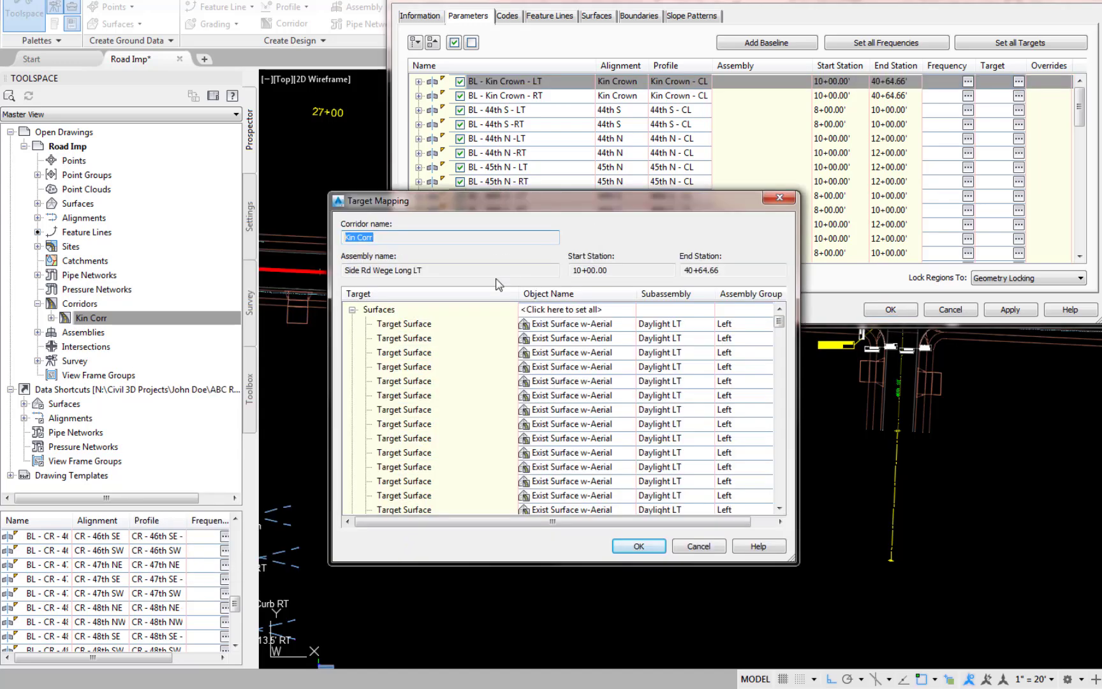
{"action": "left_click", "coordinate": [353, 310]}
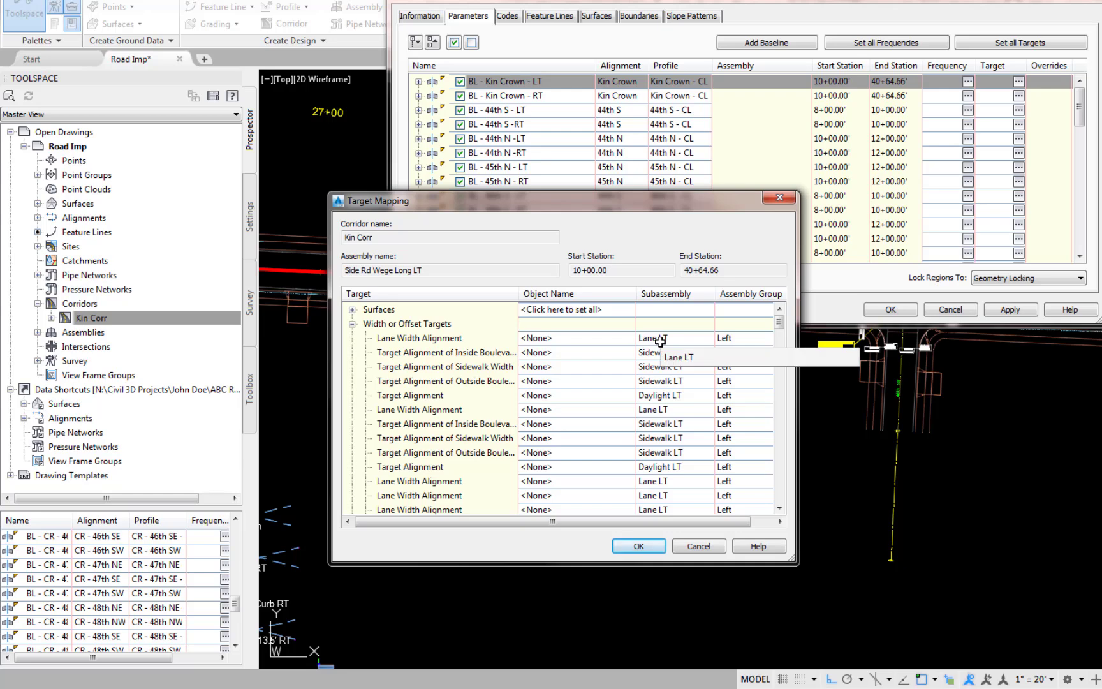
Assign the ETW - Kin LT feature line from the drawing as the first Lane LT width alignment target
{"action": "left_click", "coordinate": [553, 340]}
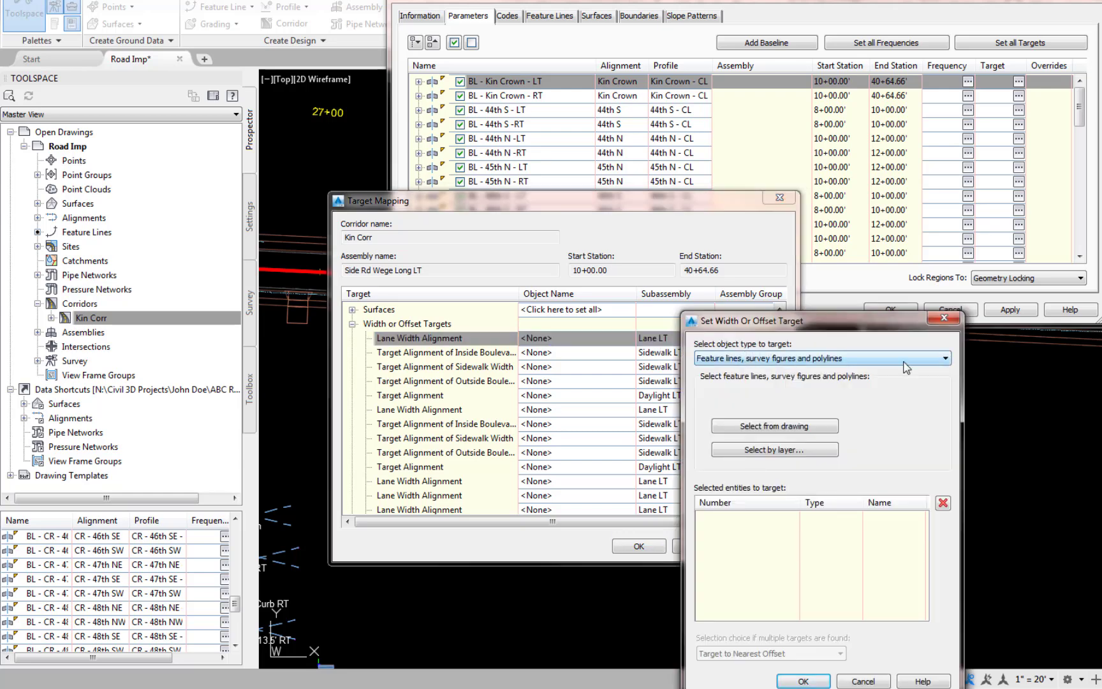
{"action": "left_click", "coordinate": [944, 359]}
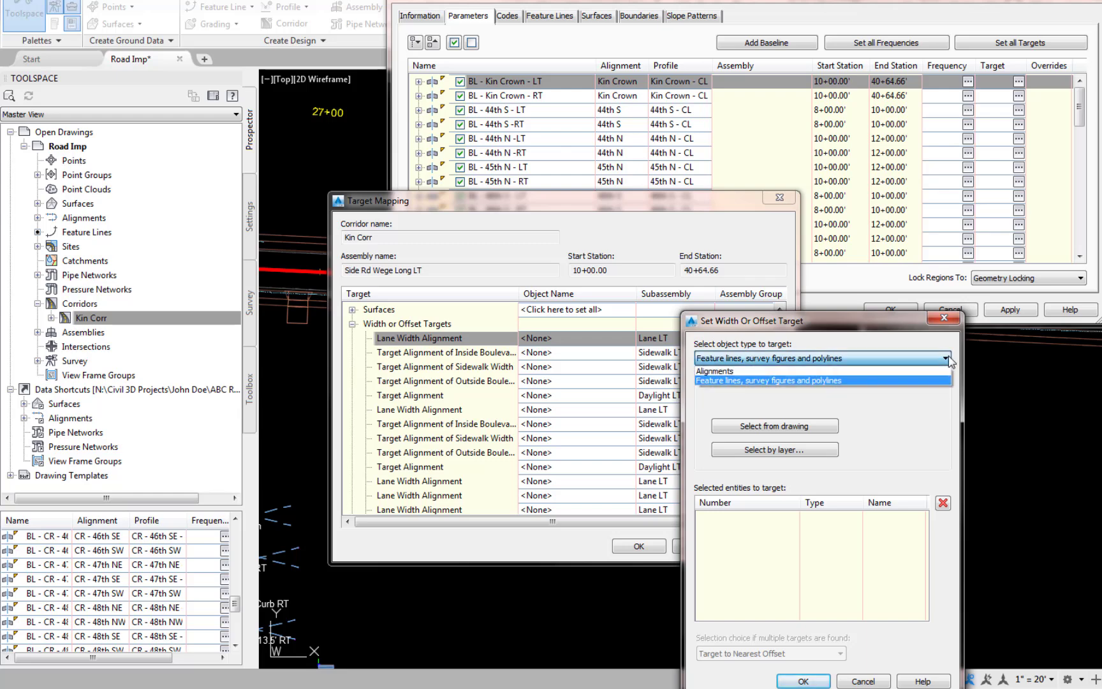
{"action": "left_click", "coordinate": [771, 380]}
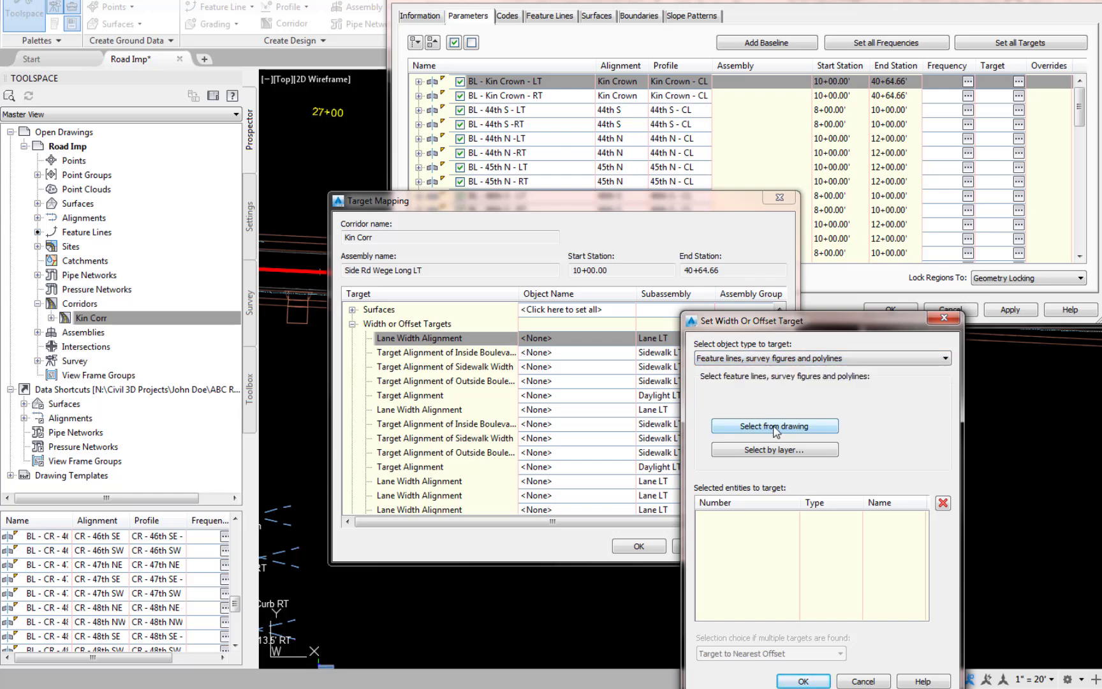
{"action": "left_click", "coordinate": [775, 426]}
{"action": "scroll", "coordinate": [790, 329], "scroll_direction": "up", "scroll_amount": 5}
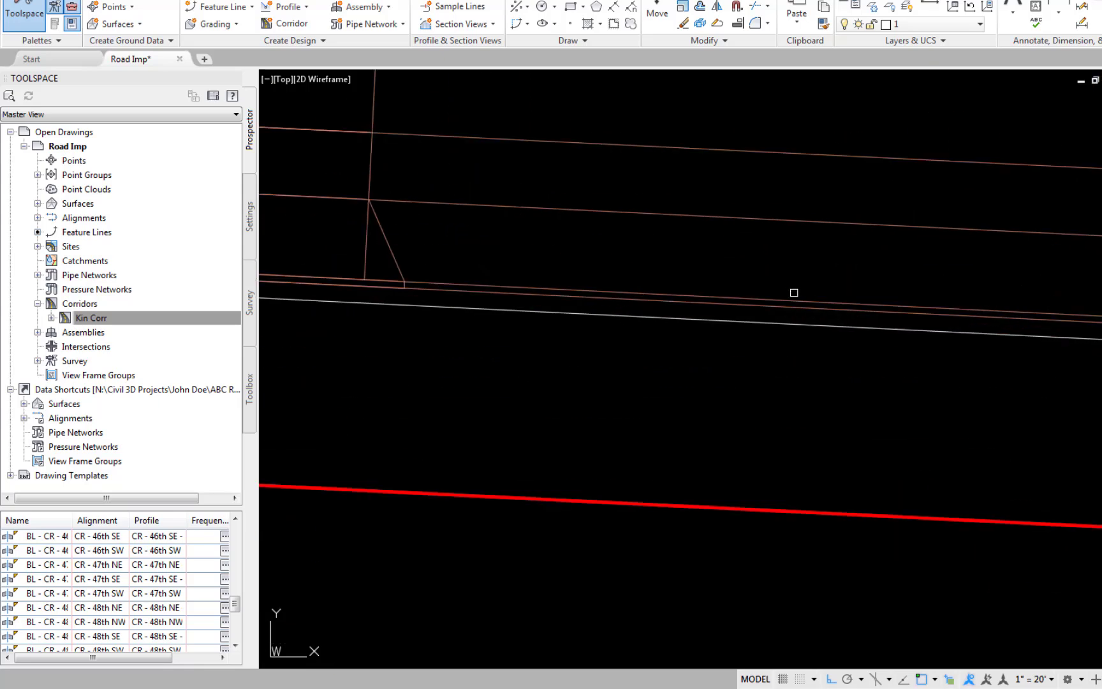
{"action": "left_click", "coordinate": [791, 323]}
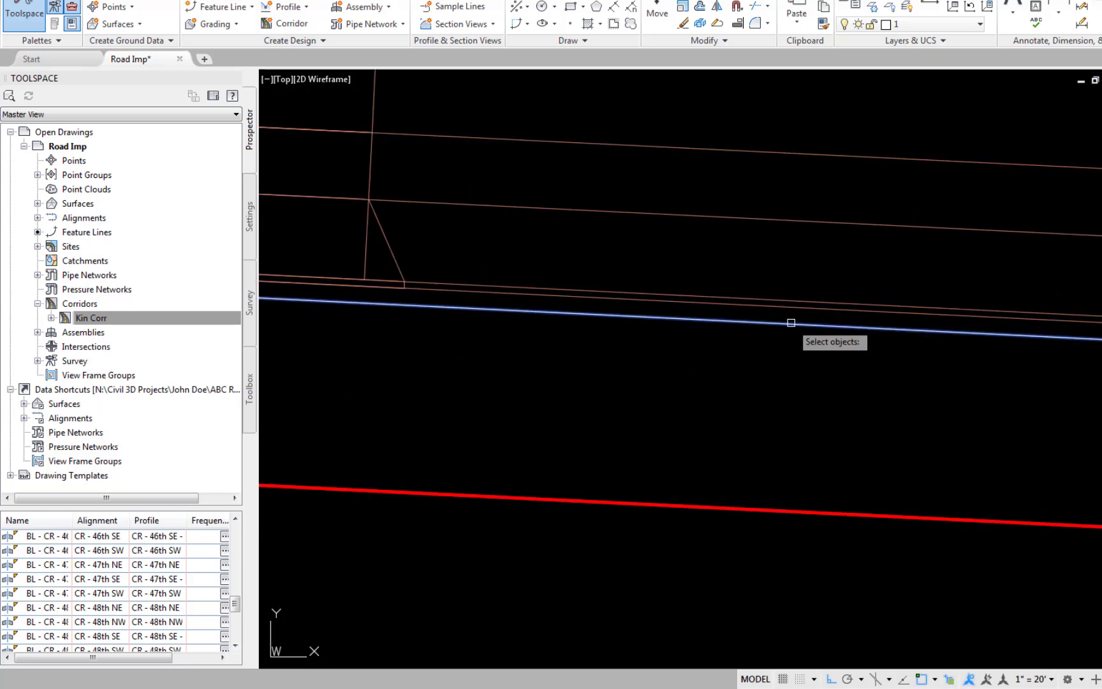
{"action": "key", "text": "Return"}
{"action": "left_click", "coordinate": [805, 680]}
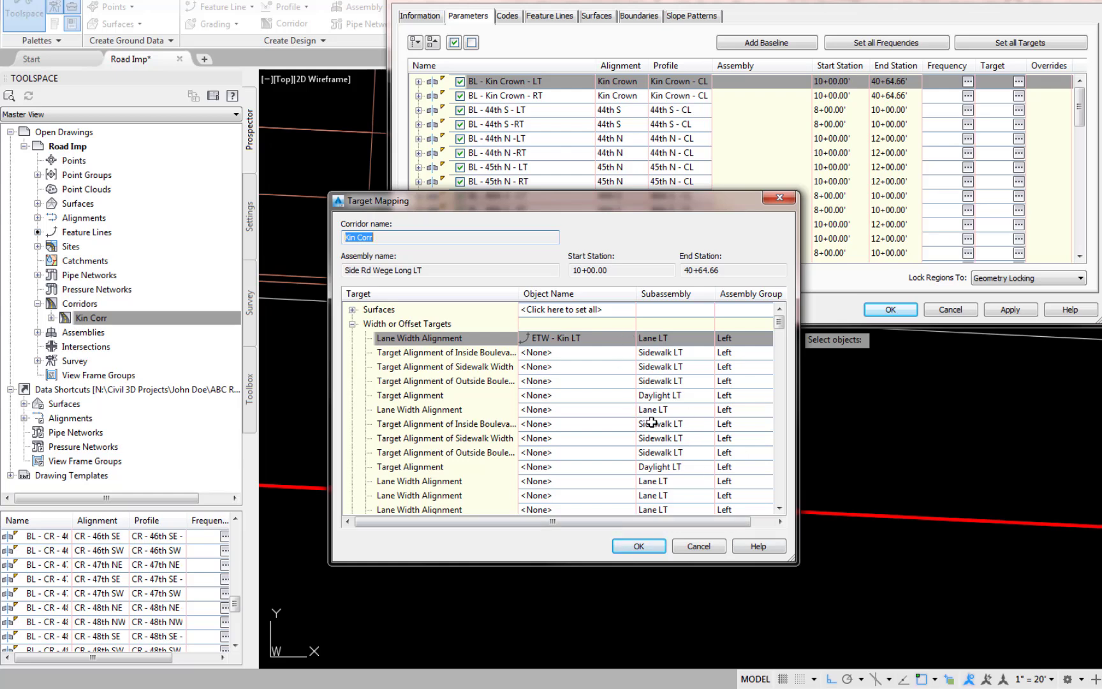
Assign the ETW - Kin LT feature line from the drawing to the second Lane LT width alignment target
{"action": "left_click", "coordinate": [540, 412]}
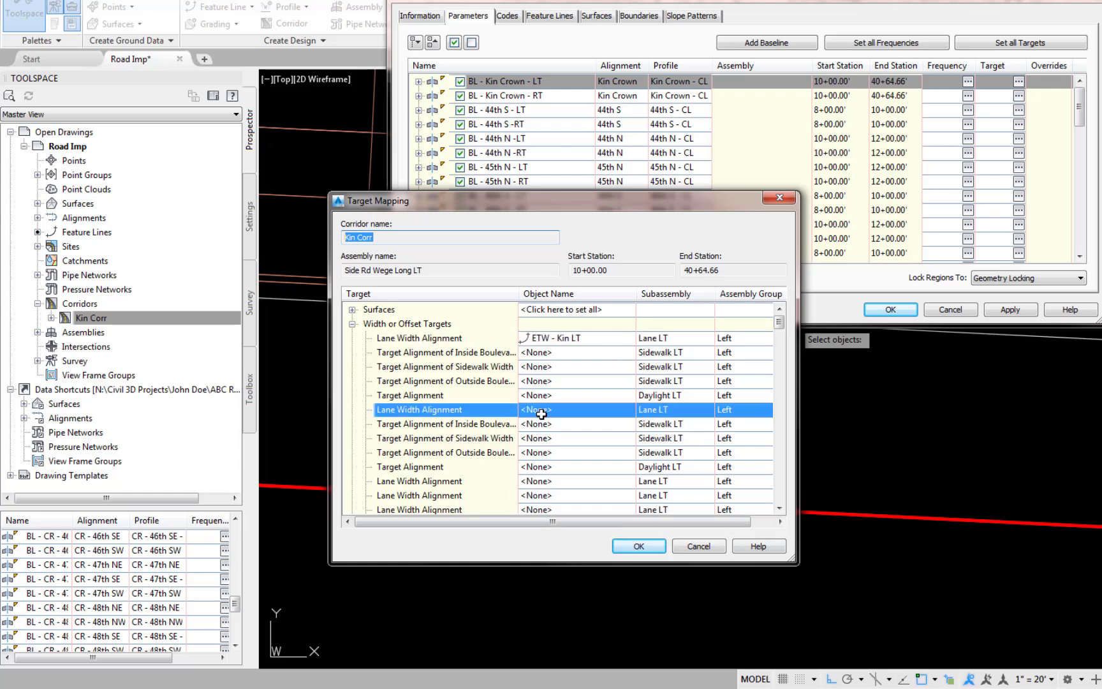
{"action": "left_click", "coordinate": [808, 432]}
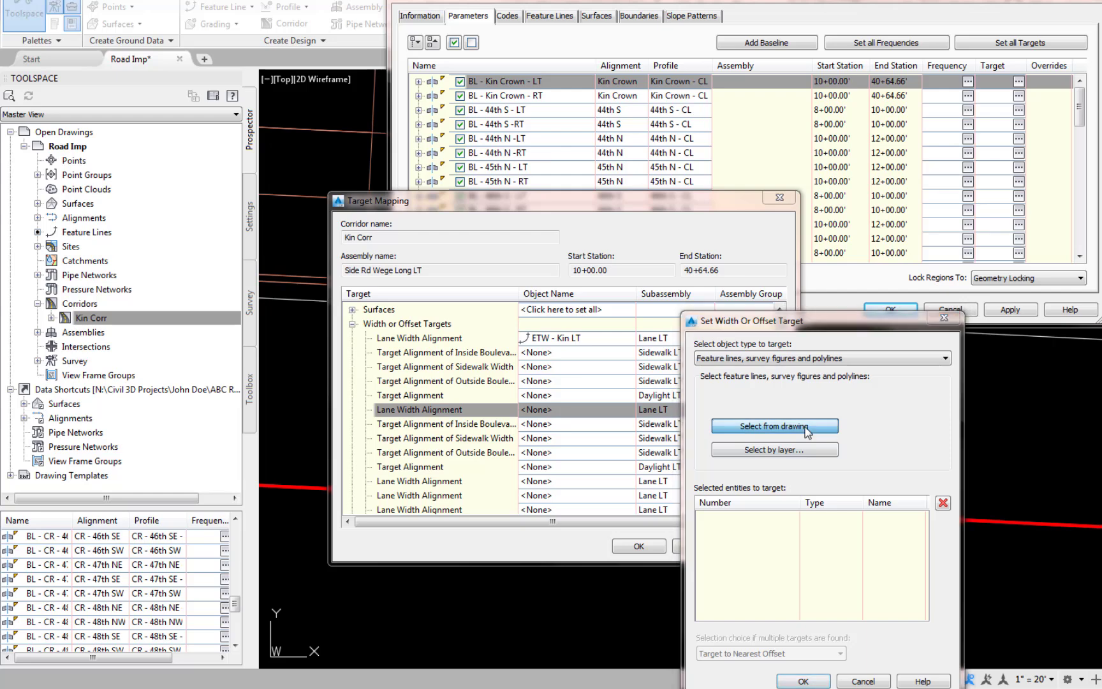
{"action": "left_click", "coordinate": [891, 330]}
{"action": "key", "text": "Return"}
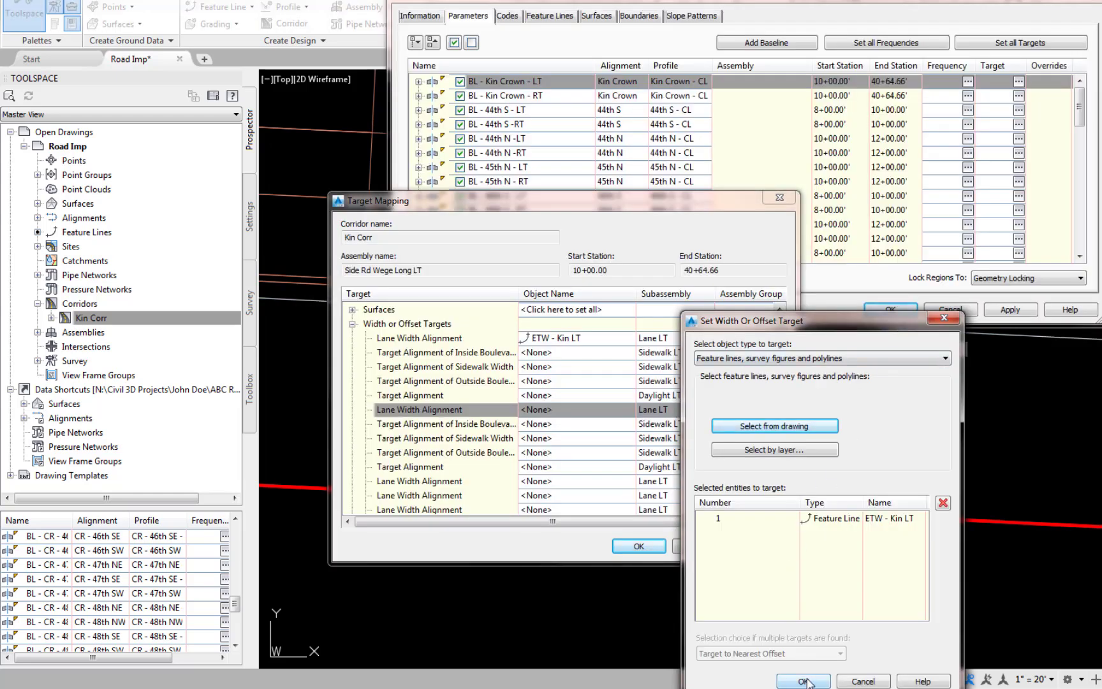
{"action": "left_click", "coordinate": [805, 682]}
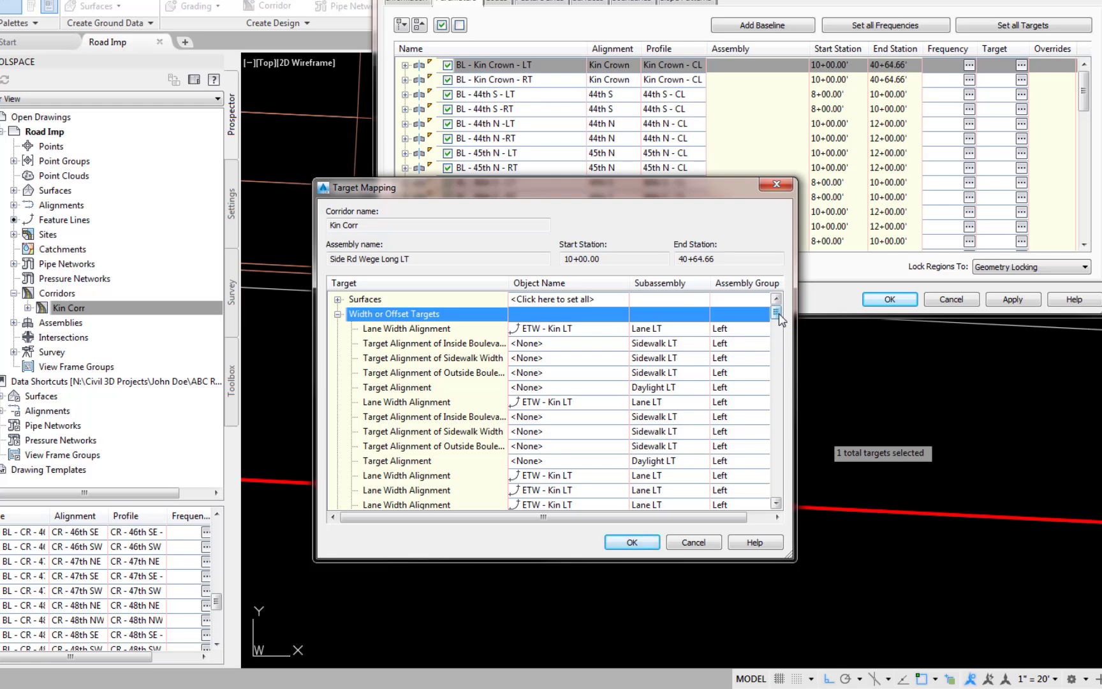
Review the baseline's width or offset targets, checking which object is assigned to each Lane LT width alignment
{"action": "left_click", "coordinate": [776, 503]}
{"action": "left_click", "coordinate": [776, 503]}
{"action": "left_click", "coordinate": [776, 504]}
{"action": "left_click", "coordinate": [776, 504]}
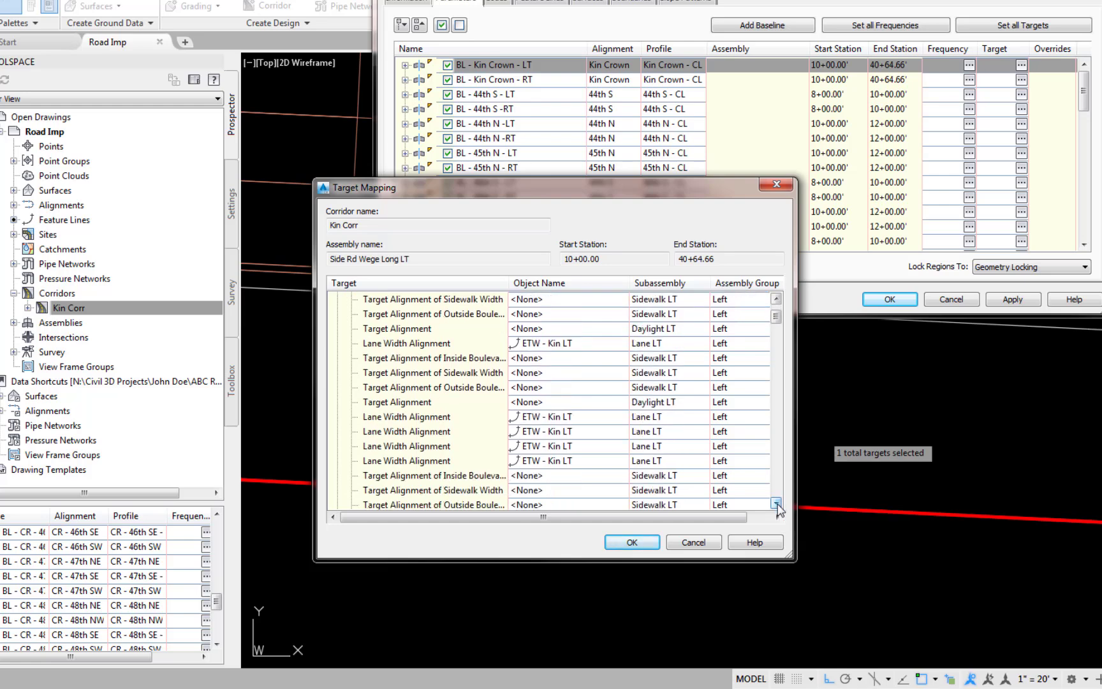
{"action": "left_click", "coordinate": [777, 503]}
{"action": "left_click", "coordinate": [776, 504]}
{"action": "left_click", "coordinate": [776, 503]}
{"action": "left_click", "coordinate": [777, 504]}
{"action": "left_click", "coordinate": [777, 503]}
{"action": "left_click", "coordinate": [777, 504]}
{"action": "left_click", "coordinate": [776, 503]}
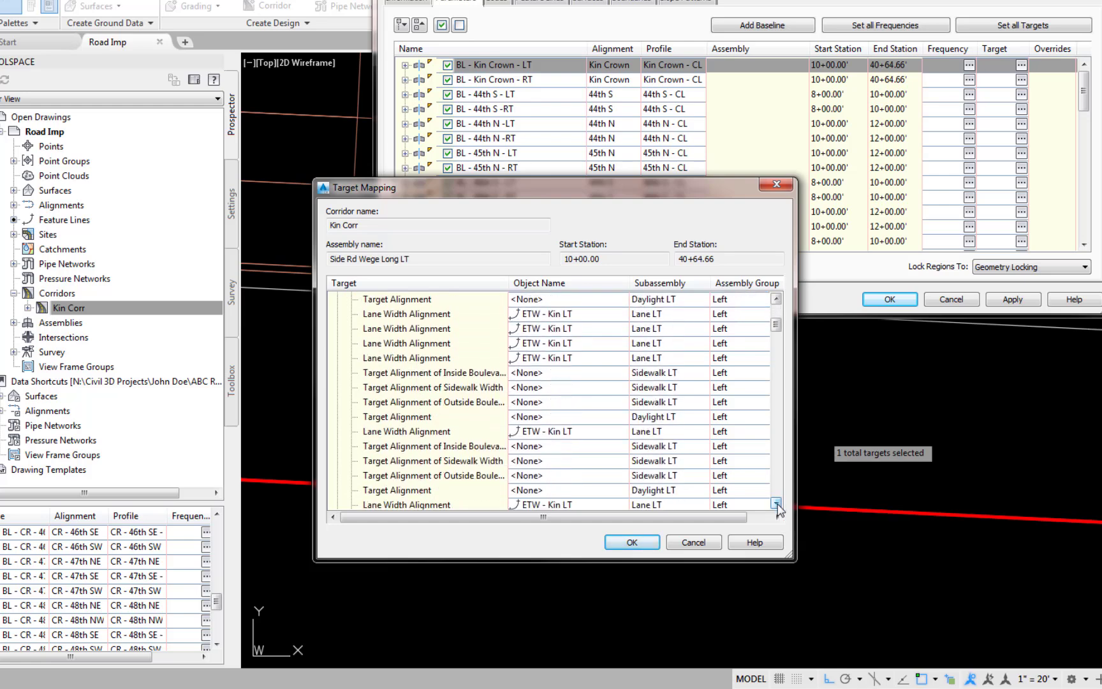
{"action": "left_click", "coordinate": [776, 503]}
{"action": "left_click", "coordinate": [776, 504]}
{"action": "left_click", "coordinate": [777, 503]}
{"action": "left_click", "coordinate": [777, 503]}
{"action": "left_click", "coordinate": [777, 503]}
{"action": "left_click", "coordinate": [777, 503]}
{"action": "left_click", "coordinate": [776, 504]}
{"action": "left_click", "coordinate": [776, 503]}
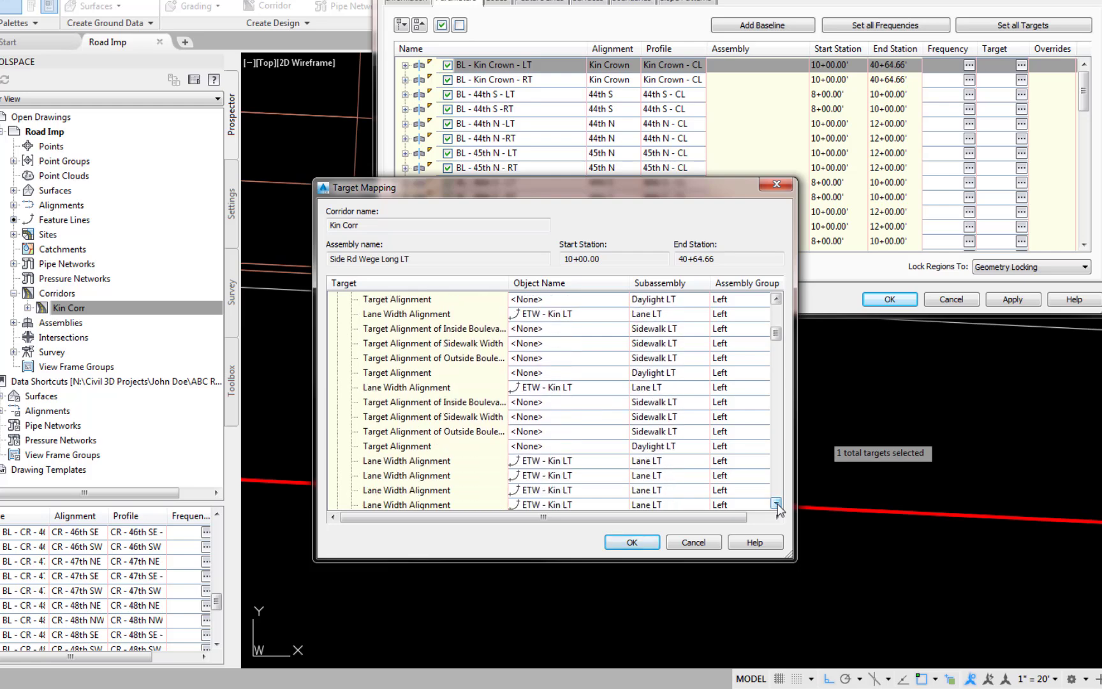
{"action": "left_click", "coordinate": [776, 503]}
{"action": "left_click", "coordinate": [777, 504]}
{"action": "left_click", "coordinate": [776, 504]}
{"action": "left_click", "coordinate": [777, 503]}
{"action": "left_click", "coordinate": [776, 503]}
{"action": "left_click", "coordinate": [777, 503]}
{"action": "left_click", "coordinate": [776, 503]}
{"action": "left_click", "coordinate": [776, 503]}
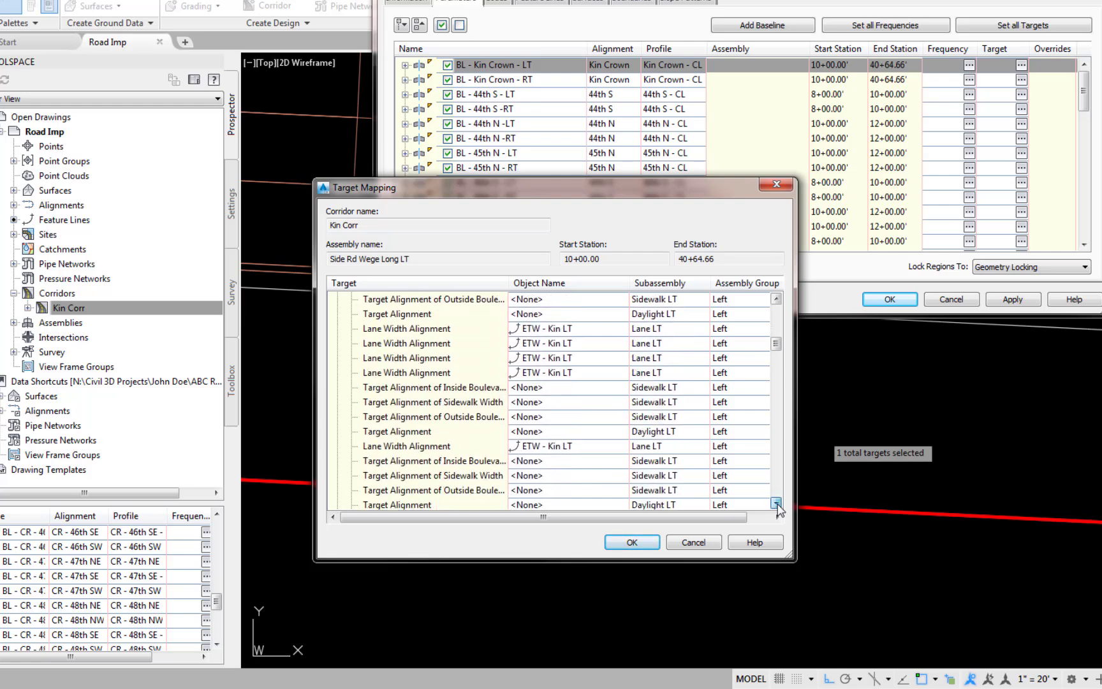
{"action": "left_click", "coordinate": [776, 503]}
{"action": "left_click", "coordinate": [777, 503]}
{"action": "left_click", "coordinate": [776, 503]}
{"action": "left_click", "coordinate": [777, 503]}
{"action": "left_click", "coordinate": [776, 504]}
{"action": "left_click", "coordinate": [777, 504]}
{"action": "left_click", "coordinate": [776, 503]}
{"action": "left_click", "coordinate": [776, 503]}
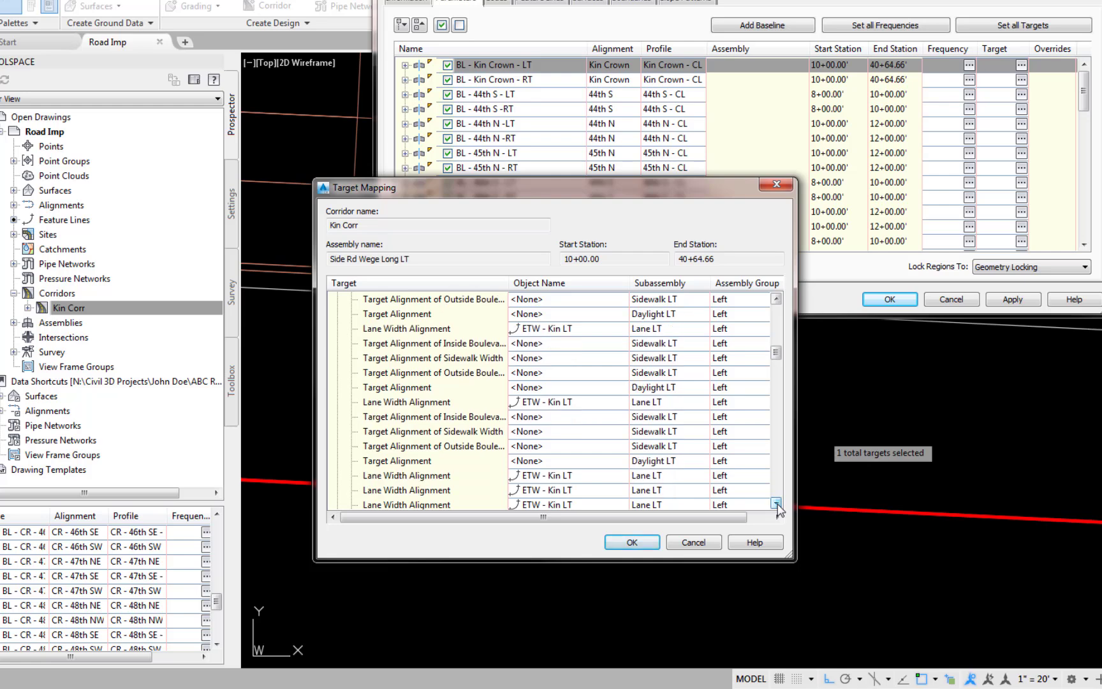
{"action": "left_click", "coordinate": [777, 503]}
{"action": "left_click", "coordinate": [776, 503]}
{"action": "left_click", "coordinate": [776, 503]}
{"action": "left_click", "coordinate": [776, 503]}
{"action": "left_click", "coordinate": [776, 503]}
{"action": "left_click", "coordinate": [777, 504]}
{"action": "left_click", "coordinate": [776, 503]}
{"action": "left_click", "coordinate": [777, 504]}
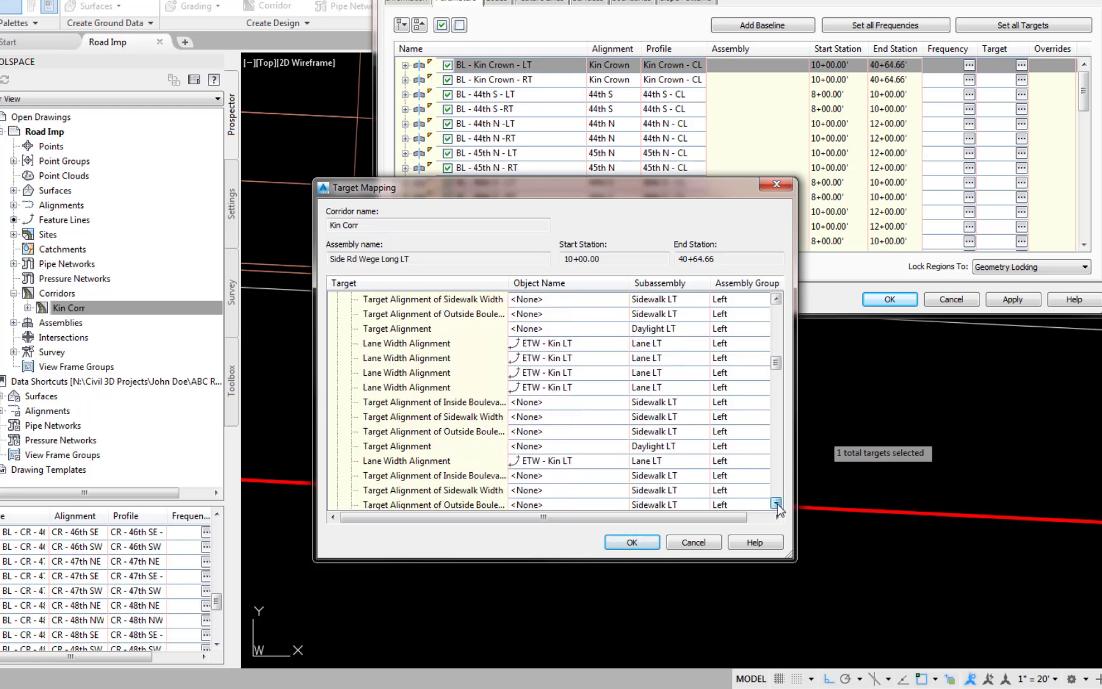
{"action": "left_click", "coordinate": [777, 503]}
{"action": "left_click", "coordinate": [776, 503]}
{"action": "left_click", "coordinate": [776, 503]}
{"action": "left_click", "coordinate": [776, 504]}
{"action": "left_click", "coordinate": [777, 504]}
{"action": "left_click", "coordinate": [777, 503]}
{"action": "left_click", "coordinate": [776, 503]}
{"action": "left_click", "coordinate": [776, 503]}
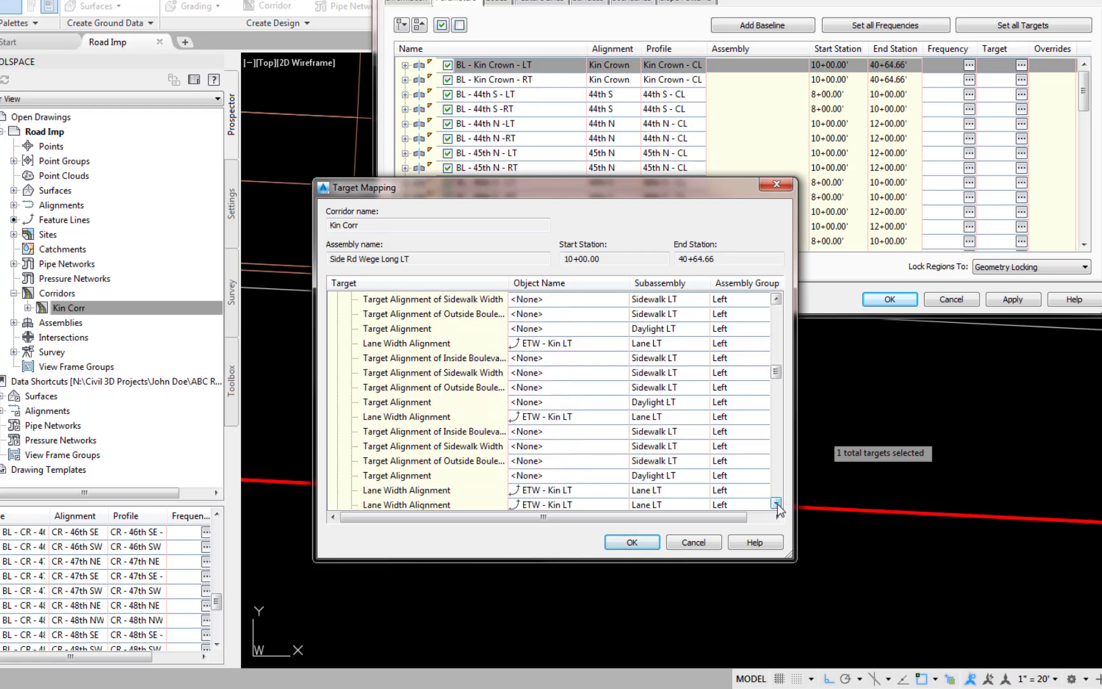
{"action": "left_click", "coordinate": [776, 503]}
{"action": "left_click", "coordinate": [776, 503]}
{"action": "left_click", "coordinate": [777, 504]}
{"action": "left_click", "coordinate": [777, 504]}
{"action": "left_click", "coordinate": [777, 504]}
{"action": "left_click", "coordinate": [776, 503]}
{"action": "left_click", "coordinate": [777, 504]}
{"action": "left_click", "coordinate": [776, 503]}
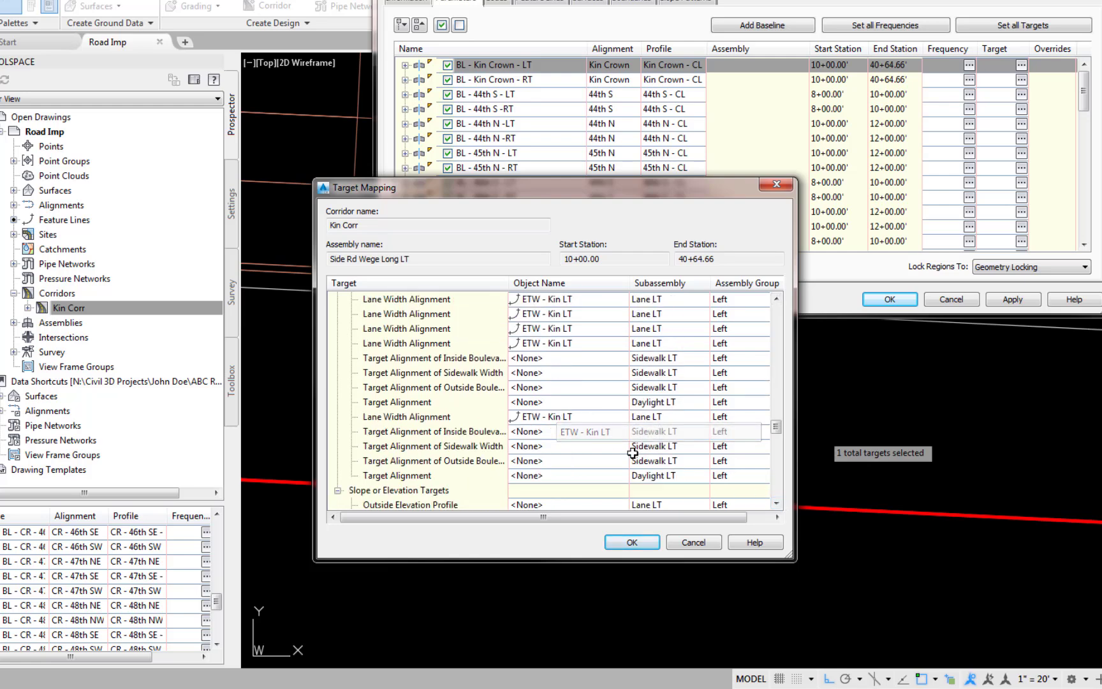
{"action": "left_click_drag", "start_coordinate": [776, 427], "coordinate": [759, 326]}
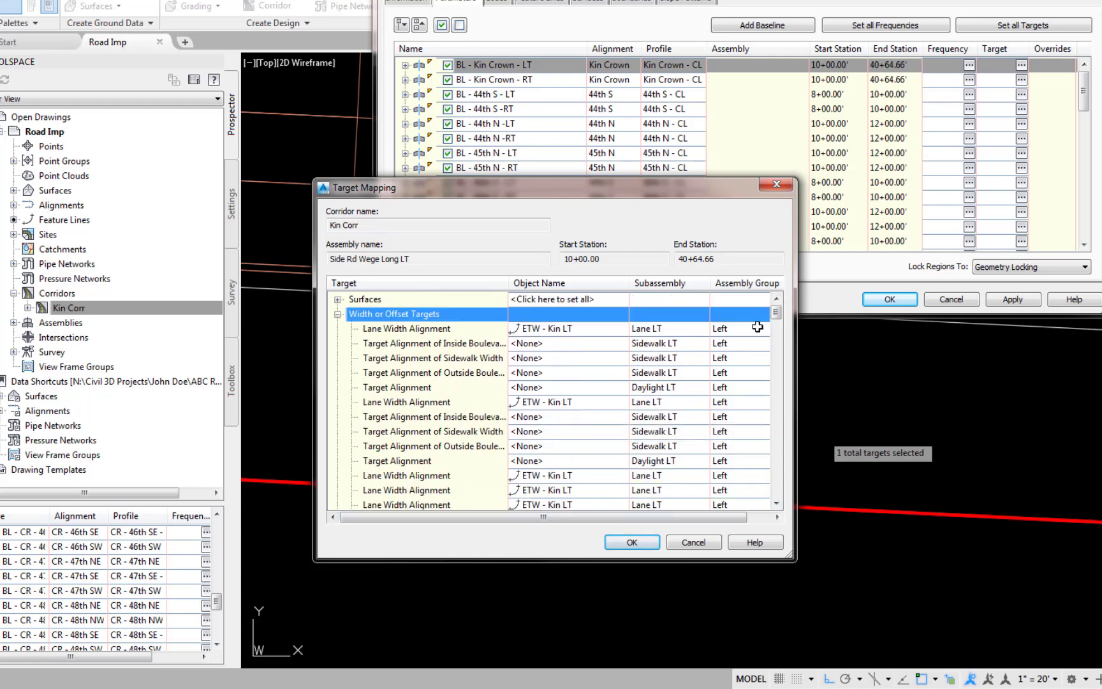
Collapse the width or offset targets and assign the Kin Crown alignment's Kin ETW - LT profile to the first Lane LT outside elevation profile
{"action": "left_click", "coordinate": [337, 314]}
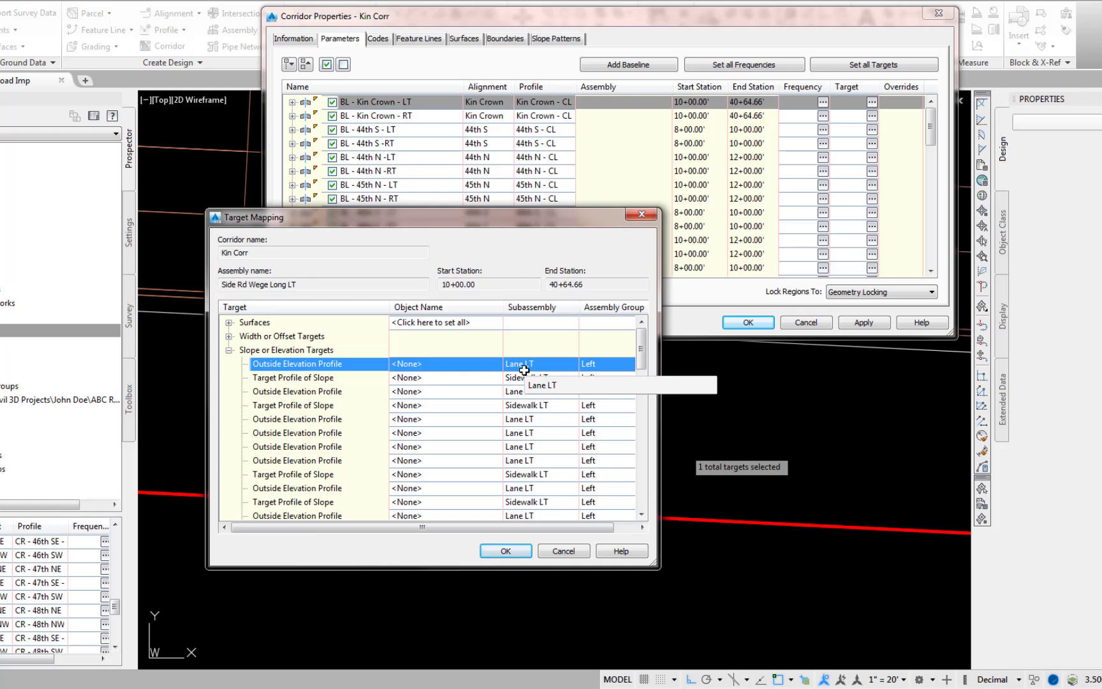
{"action": "left_click", "coordinate": [408, 365]}
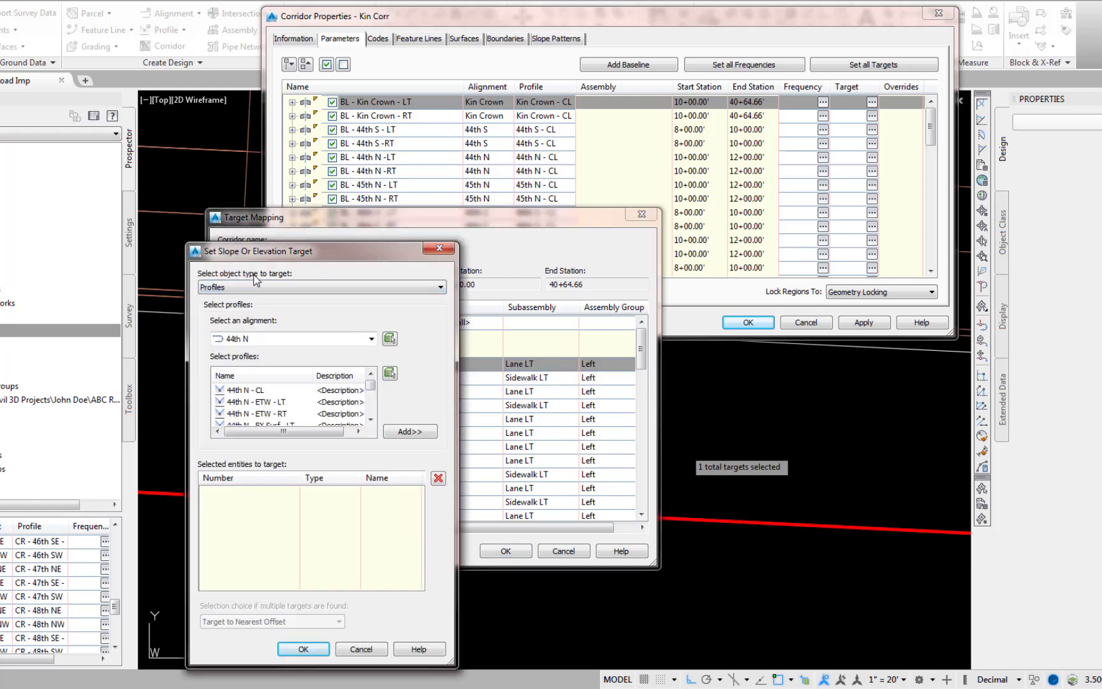
{"action": "left_click", "coordinate": [426, 288]}
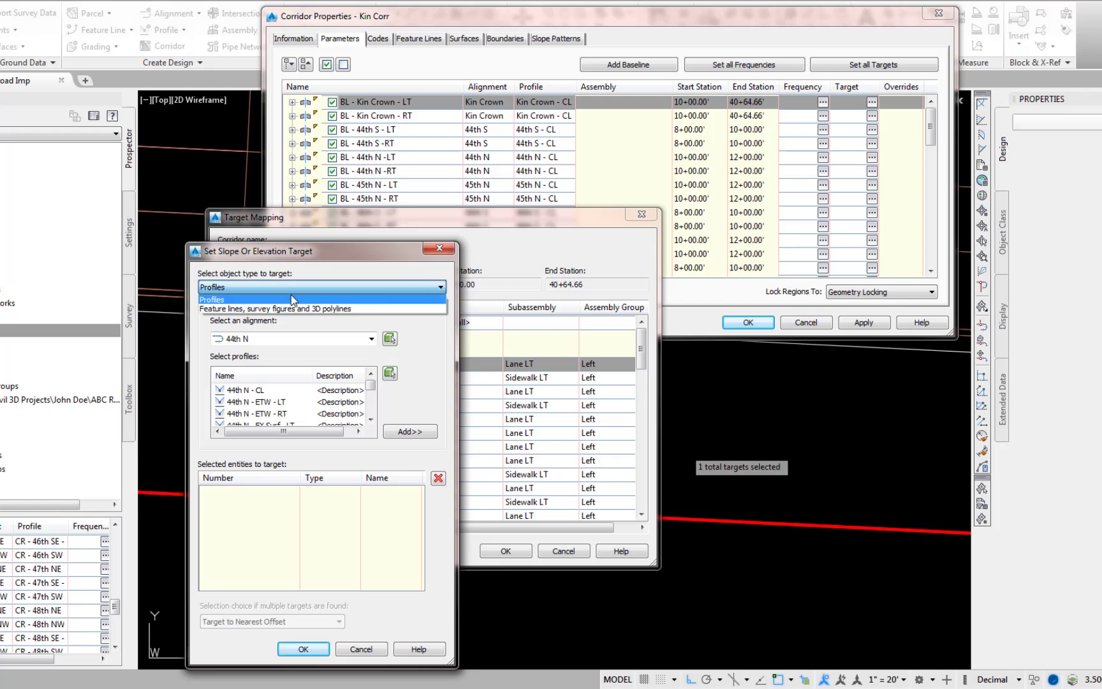
{"action": "left_click", "coordinate": [219, 296]}
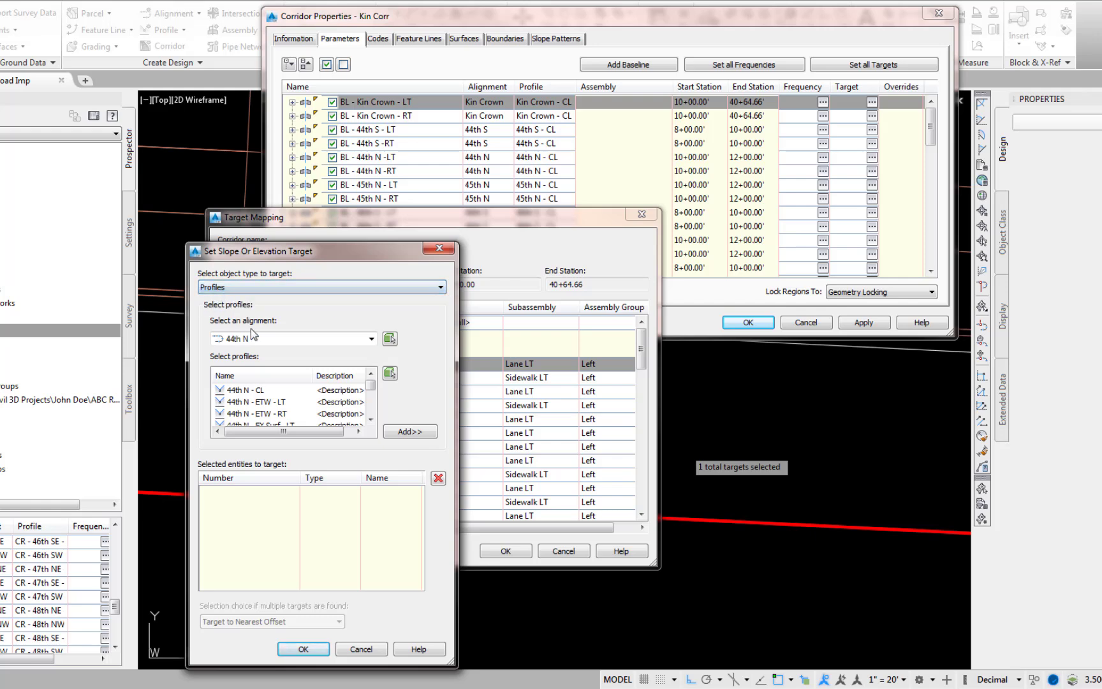
{"action": "left_click", "coordinate": [372, 339]}
{"action": "scroll", "coordinate": [252, 431], "scroll_direction": "down", "scroll_amount": 10}
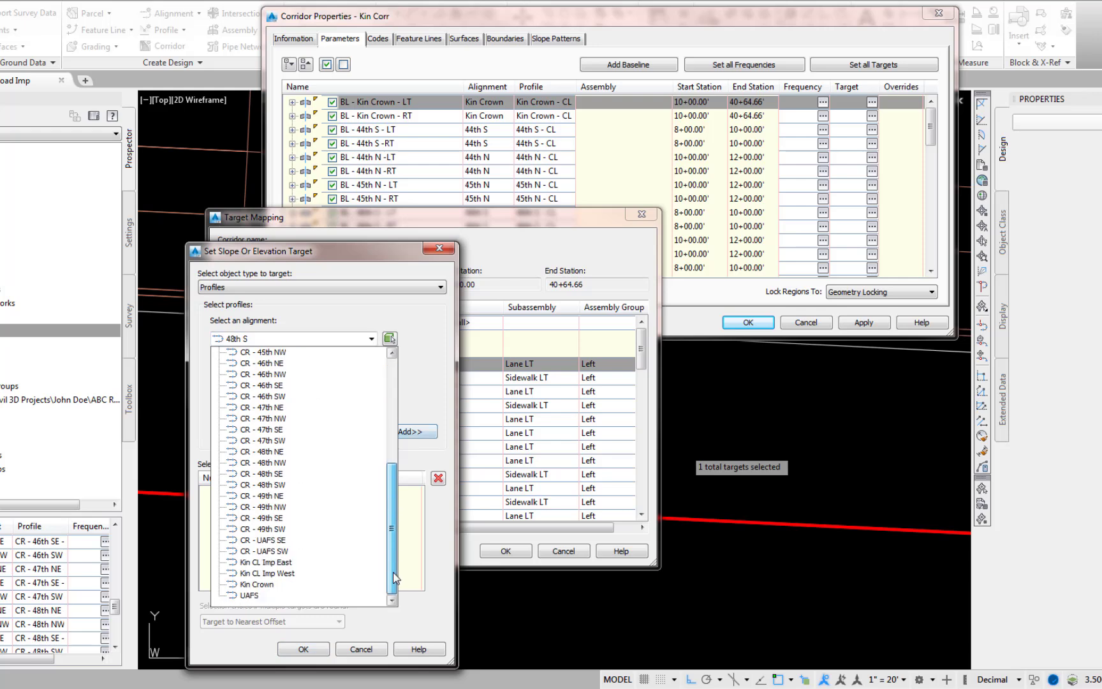
{"action": "left_click", "coordinate": [262, 586]}
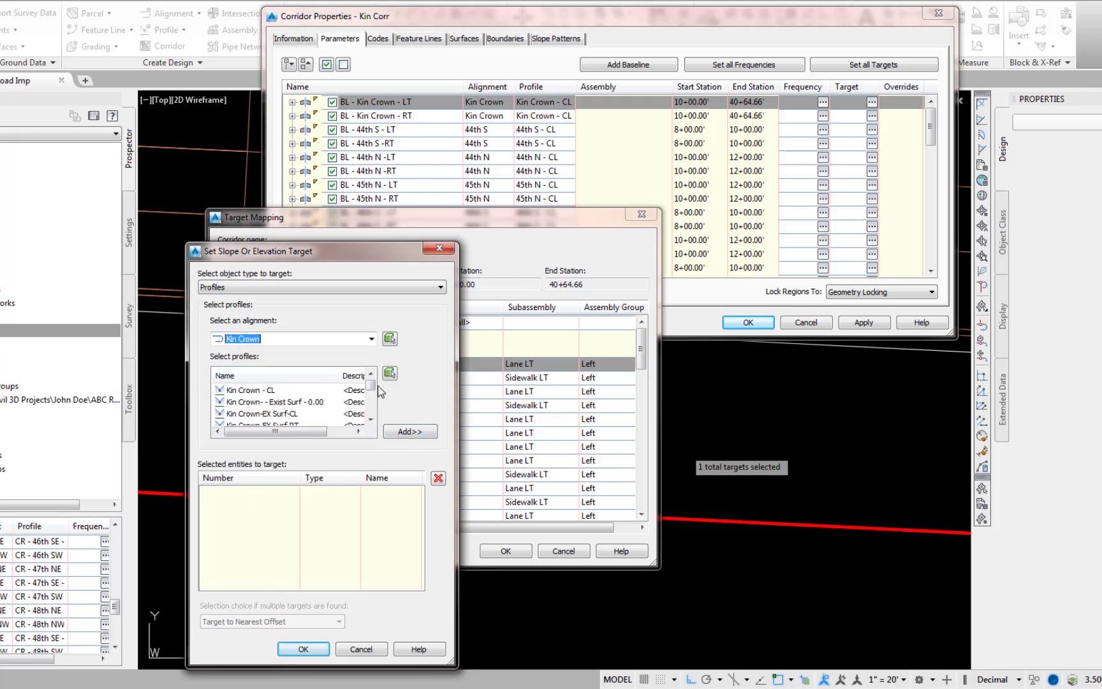
{"action": "left_click", "coordinate": [373, 409]}
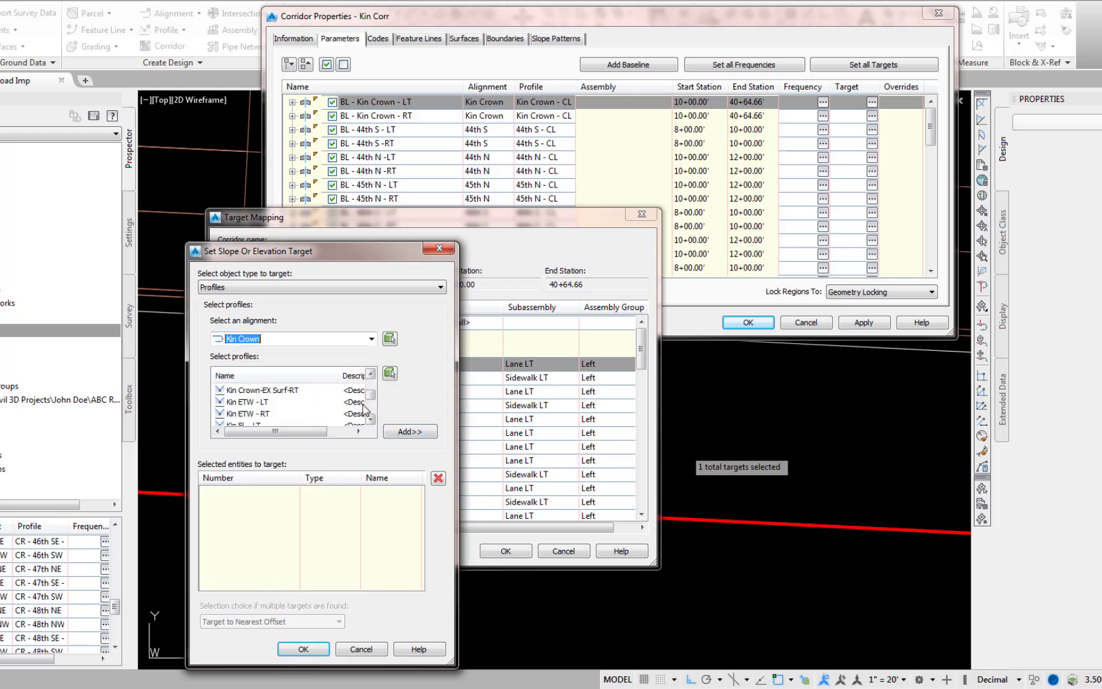
{"action": "left_click", "coordinate": [253, 403]}
{"action": "left_click", "coordinate": [403, 432]}
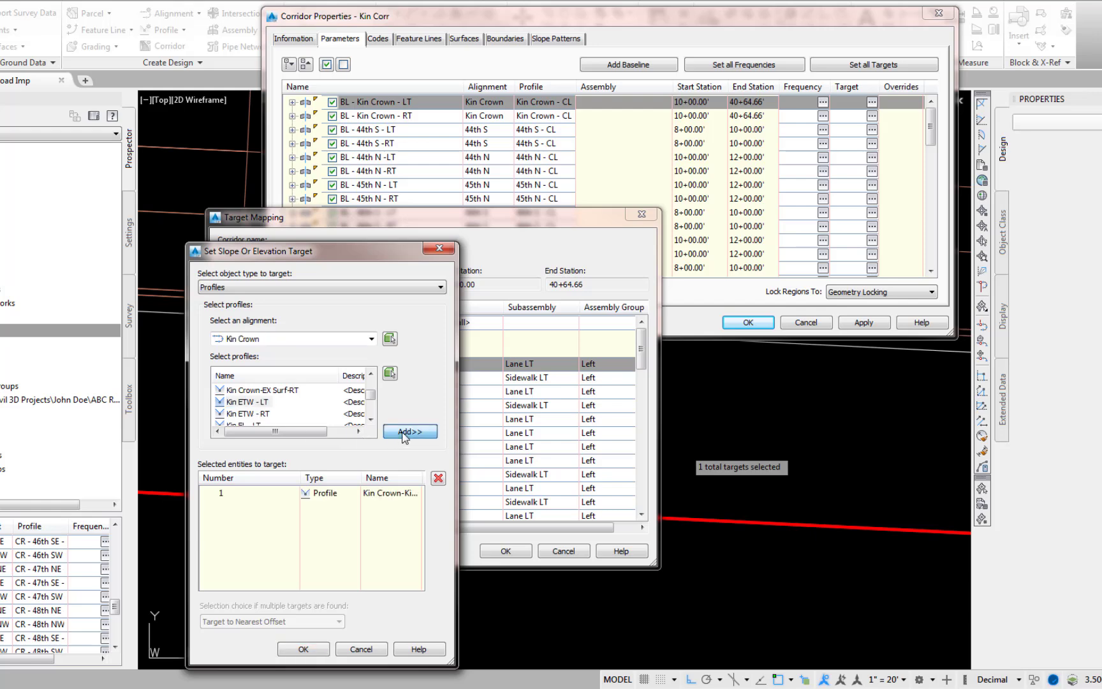
{"action": "left_click", "coordinate": [304, 650]}
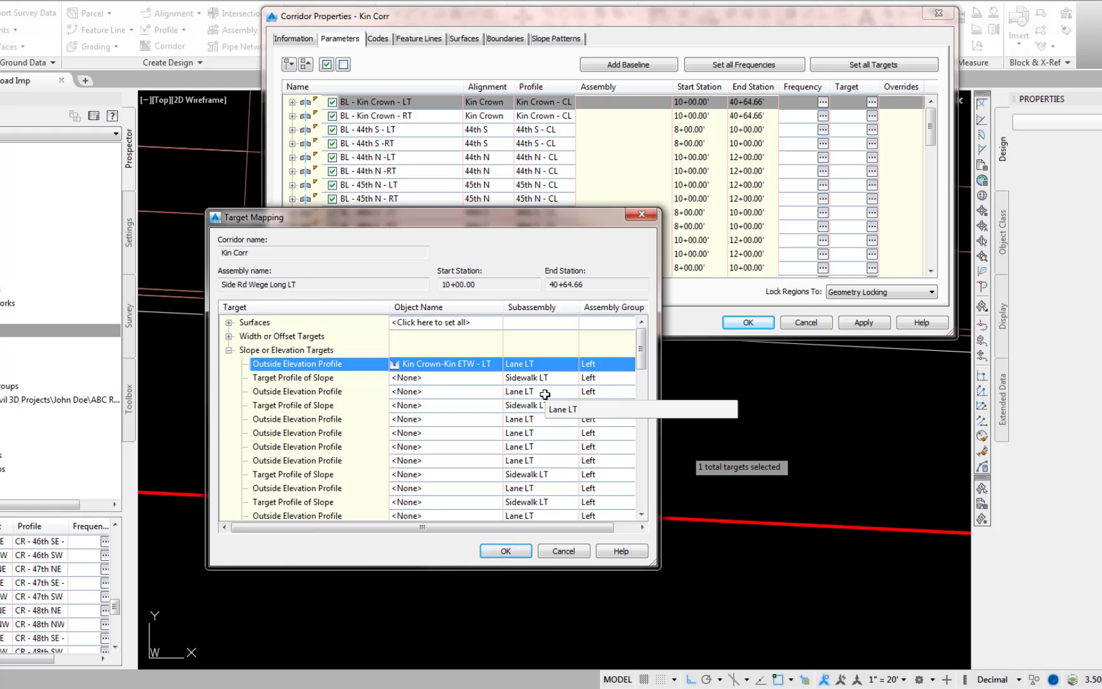
Assign the Kin Crown alignment's Kin ETW - LT profile to the second Lane LT outside elevation profile
{"action": "left_click", "coordinate": [431, 392]}
{"action": "left_click", "coordinate": [371, 338]}
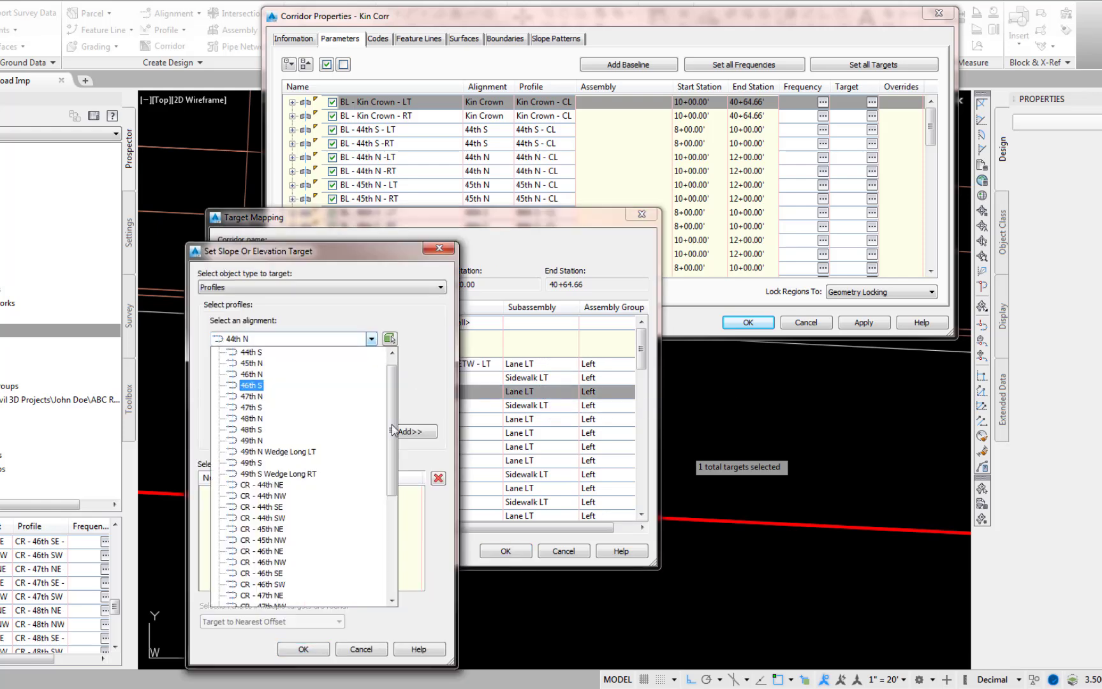
{"action": "left_click_drag", "start_coordinate": [392, 422], "coordinate": [391, 552]}
{"action": "left_click", "coordinate": [257, 584]}
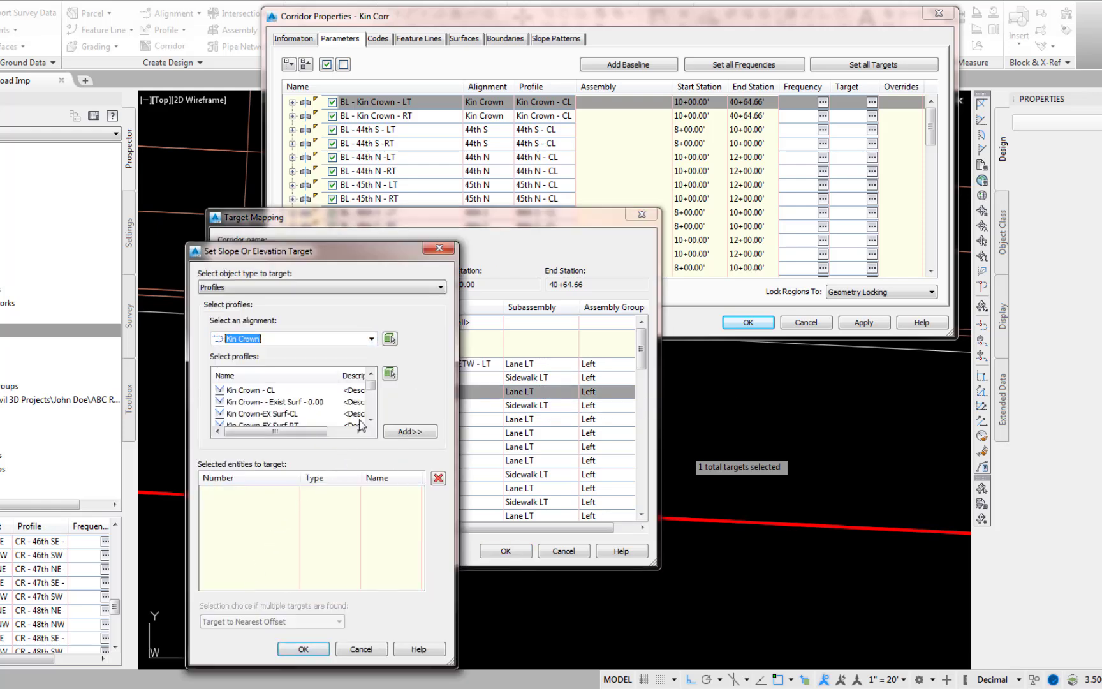
{"action": "left_click", "coordinate": [255, 402]}
{"action": "left_click", "coordinate": [390, 440]}
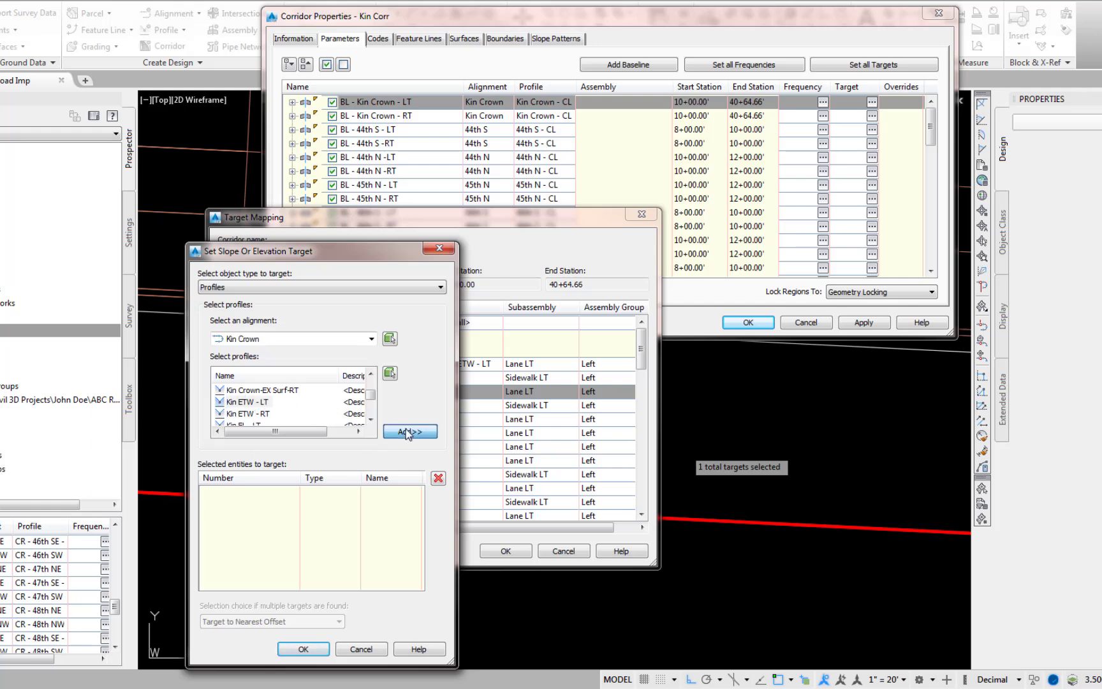
{"action": "left_click", "coordinate": [316, 649]}
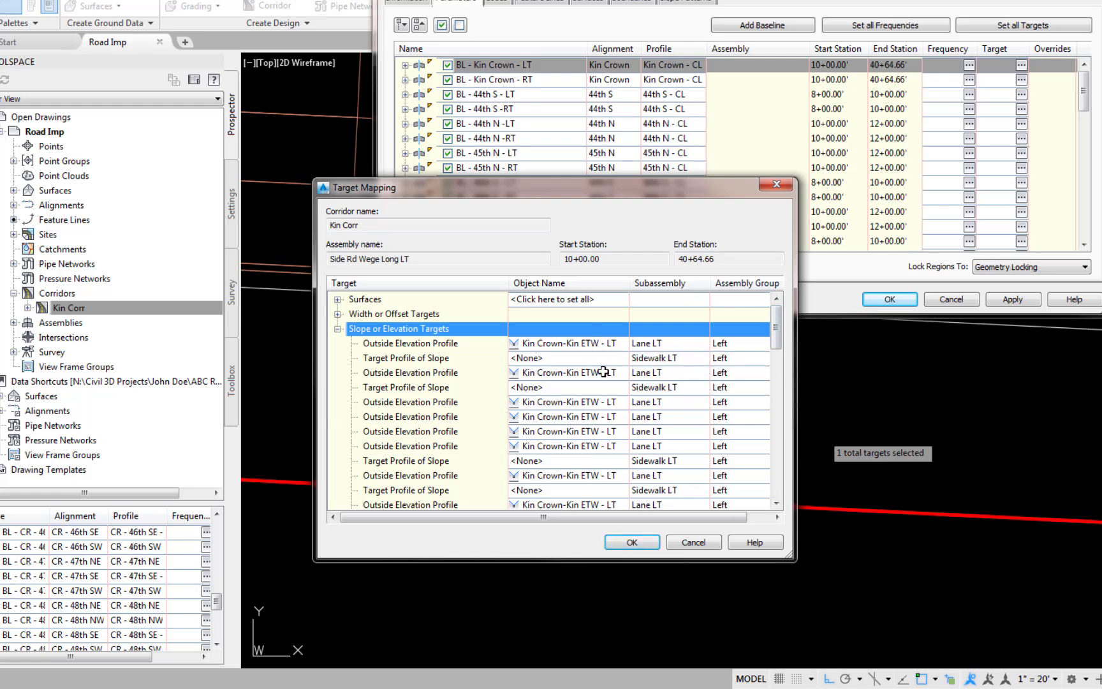
Find the first Lane LT outside elevation profile still without a target and assign it the Kin ETW - LT profile of the Kin Crown alignment
{"action": "left_click", "coordinate": [779, 504]}
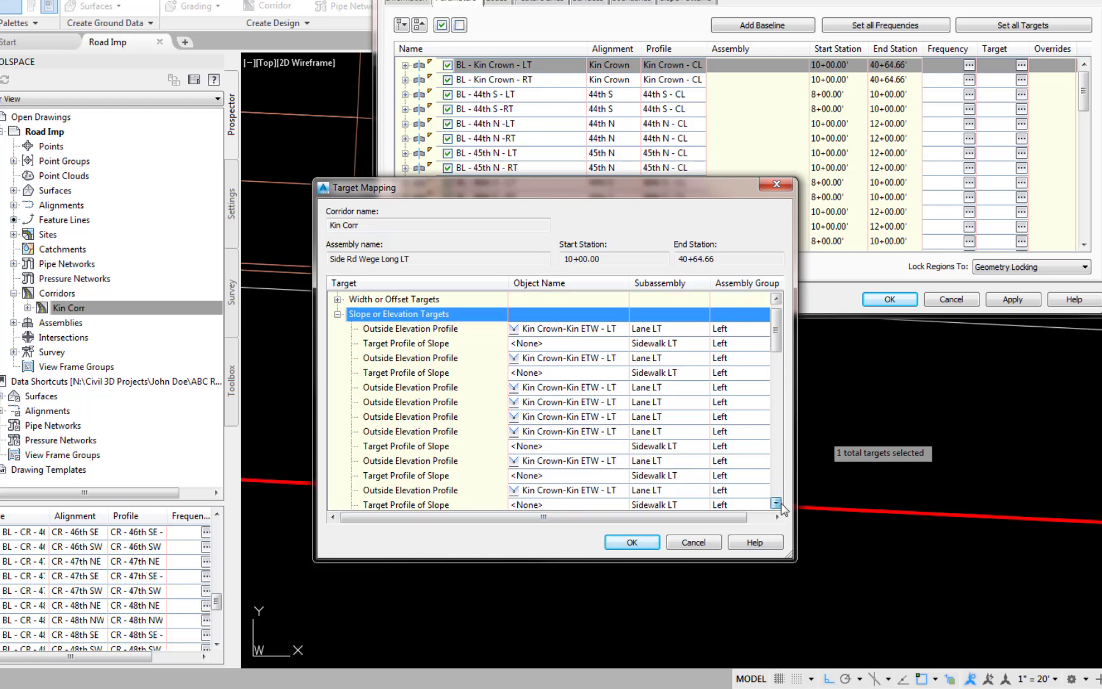
{"action": "left_click", "coordinate": [779, 504]}
{"action": "left_click", "coordinate": [779, 504]}
{"action": "left_click", "coordinate": [779, 504]}
{"action": "left_click", "coordinate": [779, 504]}
{"action": "left_click", "coordinate": [780, 504]}
{"action": "left_click", "coordinate": [780, 504]}
{"action": "left_click", "coordinate": [780, 504]}
{"action": "left_click", "coordinate": [780, 504]}
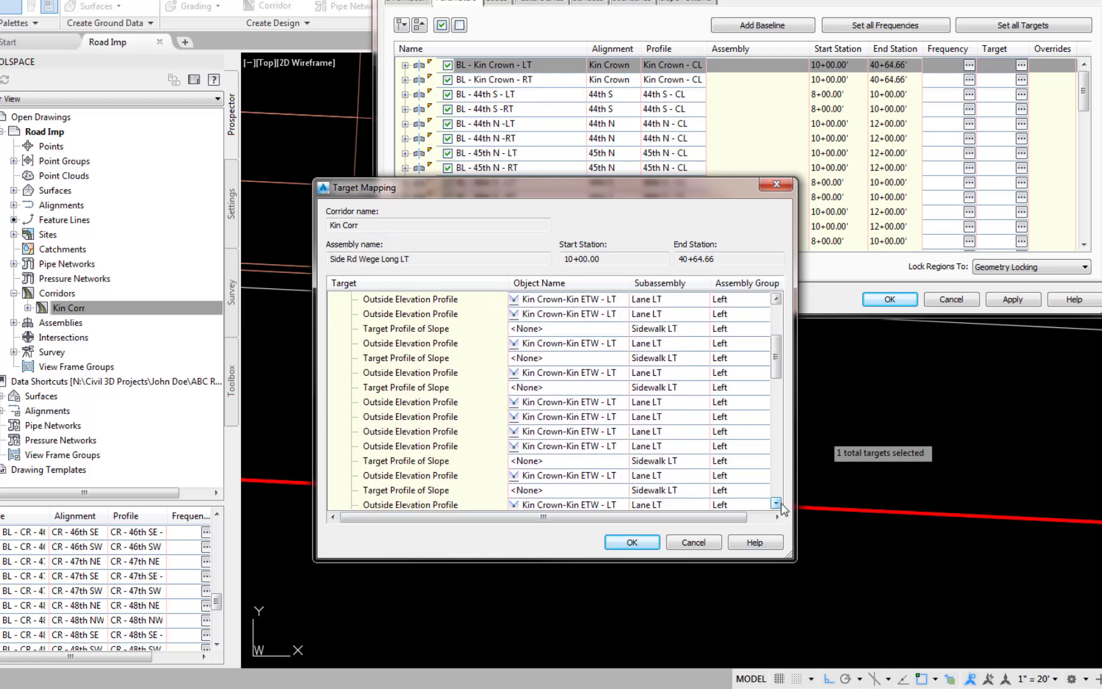
{"action": "left_click", "coordinate": [779, 504]}
{"action": "left_click", "coordinate": [780, 504]}
{"action": "left_click", "coordinate": [779, 504]}
{"action": "left_click", "coordinate": [780, 504]}
{"action": "left_click", "coordinate": [779, 504]}
{"action": "left_click", "coordinate": [780, 504]}
{"action": "left_click", "coordinate": [777, 504]}
{"action": "left_click", "coordinate": [777, 504]}
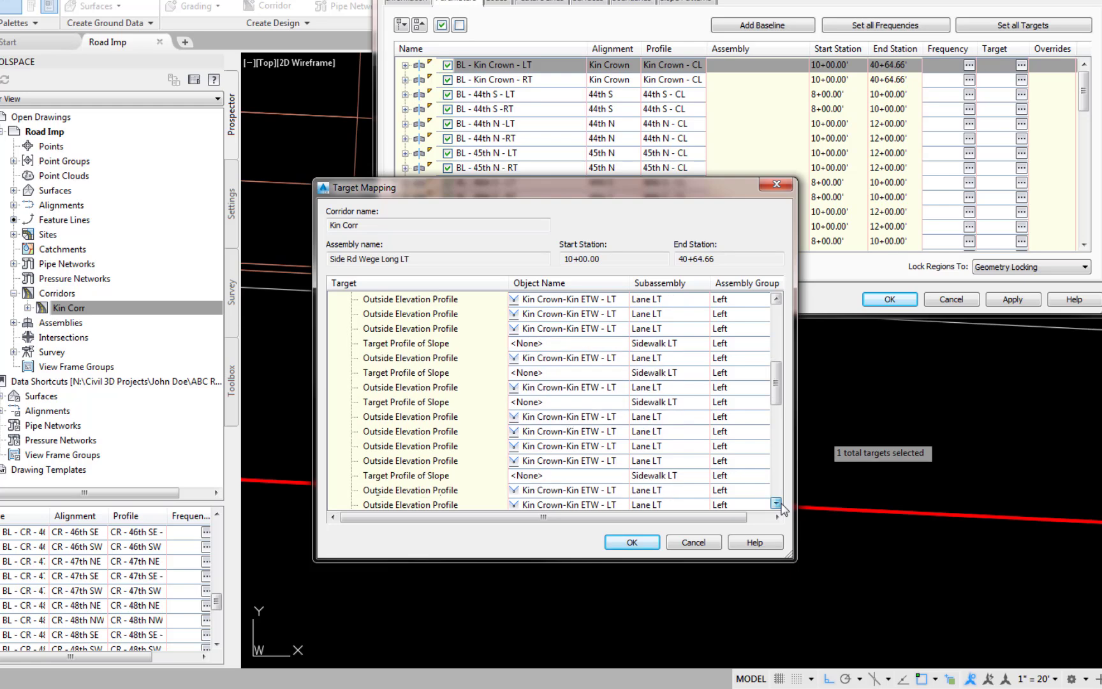
{"action": "left_click", "coordinate": [777, 504]}
{"action": "left_click", "coordinate": [777, 504]}
{"action": "left_click", "coordinate": [777, 504]}
{"action": "left_click", "coordinate": [777, 504]}
{"action": "left_click", "coordinate": [777, 504]}
{"action": "left_click", "coordinate": [777, 504]}
{"action": "left_click", "coordinate": [778, 504]}
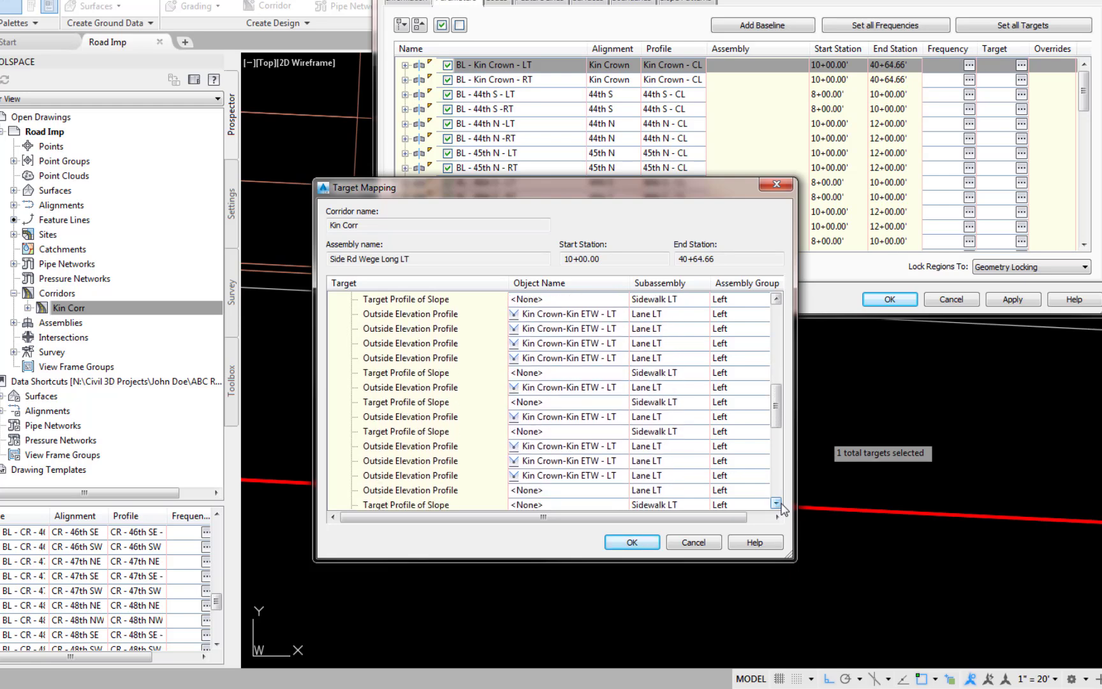
{"action": "left_click", "coordinate": [520, 491]}
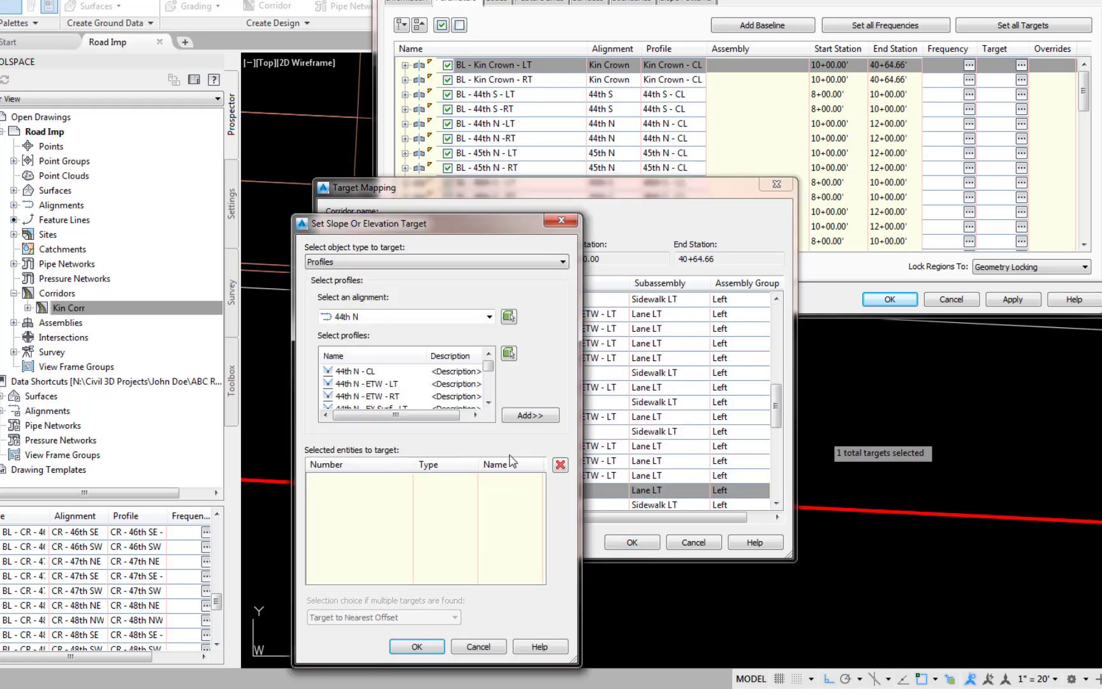
{"action": "left_click", "coordinate": [489, 317]}
{"action": "scroll", "coordinate": [508, 532], "scroll_direction": "down", "scroll_amount": 5}
{"action": "left_click", "coordinate": [367, 577]}
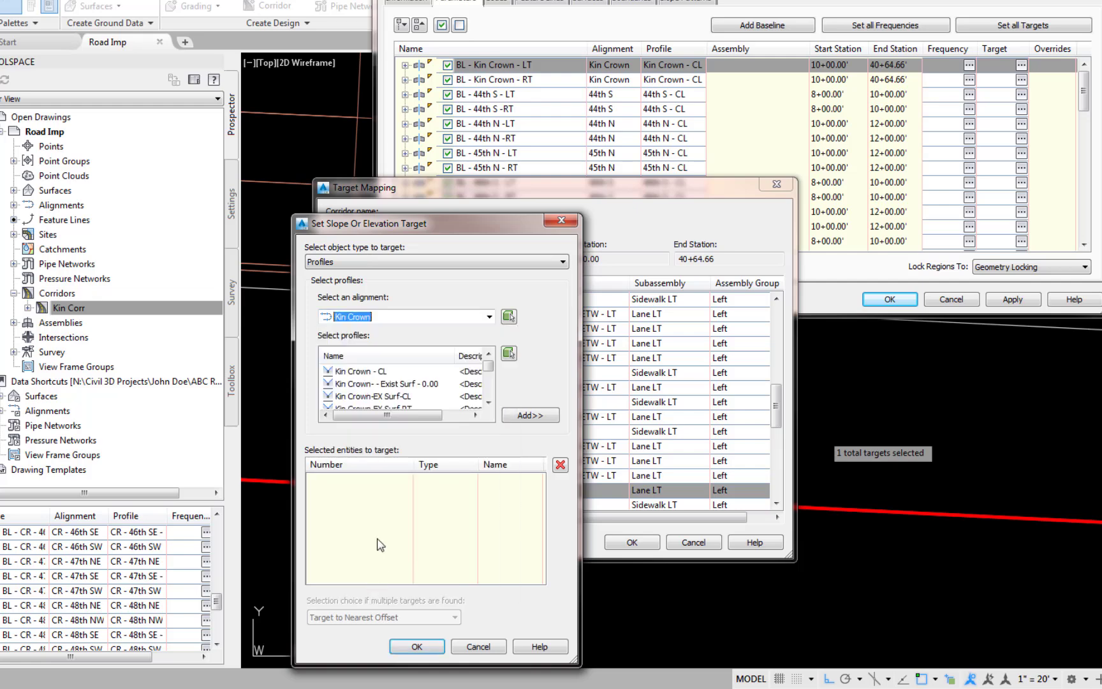
{"action": "scroll", "coordinate": [471, 387], "scroll_direction": "down", "scroll_amount": 1}
{"action": "left_click", "coordinate": [361, 384]}
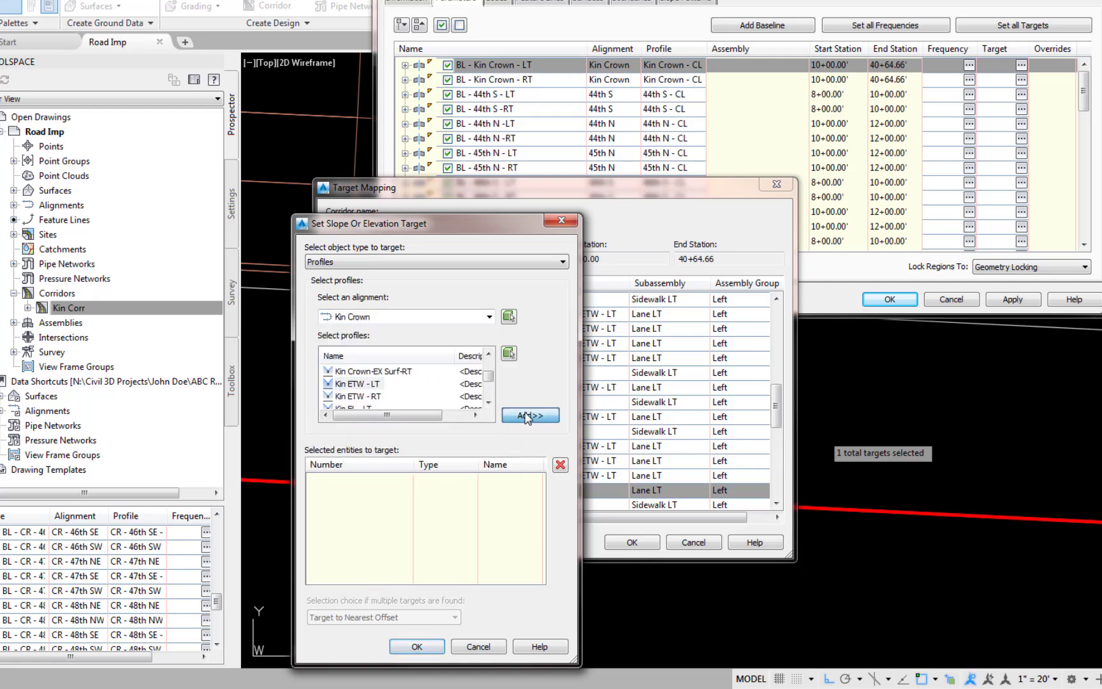
{"action": "left_click", "coordinate": [523, 416]}
Remove the profile from the Lane LT outside elevation target that is wrongly mapped to Kin ETW - RT
{"action": "left_click", "coordinate": [777, 504]}
{"action": "left_click", "coordinate": [777, 504]}
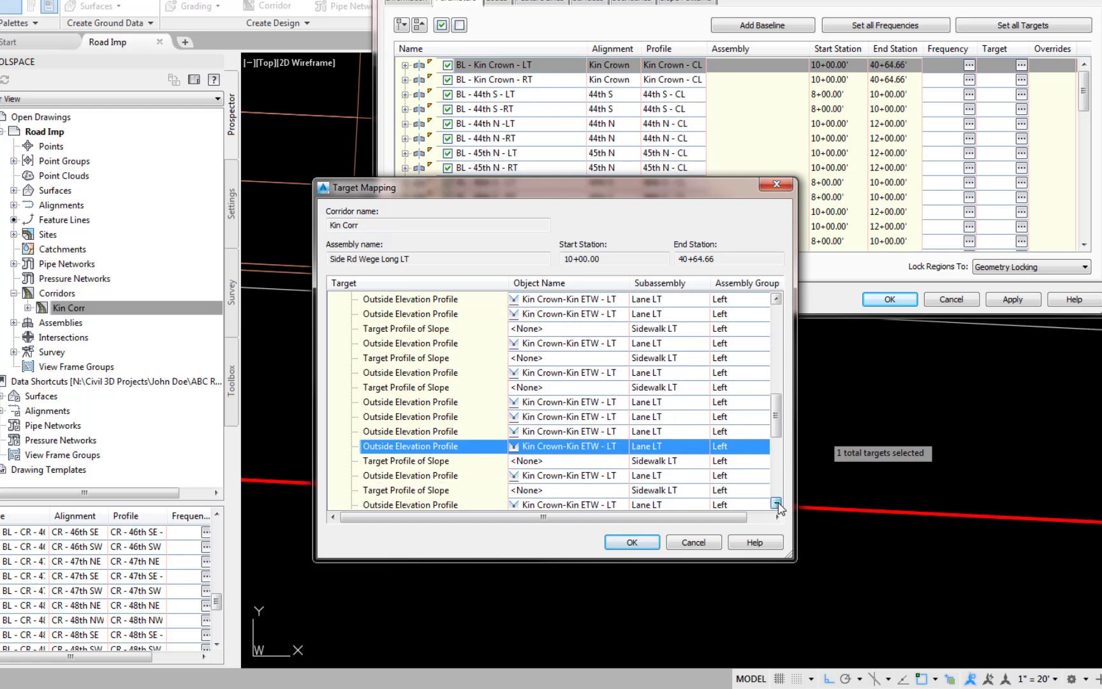
{"action": "left_click", "coordinate": [777, 504]}
{"action": "left_click", "coordinate": [777, 504]}
{"action": "left_click", "coordinate": [777, 504]}
{"action": "left_click", "coordinate": [777, 504]}
{"action": "left_click", "coordinate": [777, 504]}
{"action": "left_click", "coordinate": [777, 504]}
{"action": "left_click", "coordinate": [778, 504]}
{"action": "left_click", "coordinate": [777, 504]}
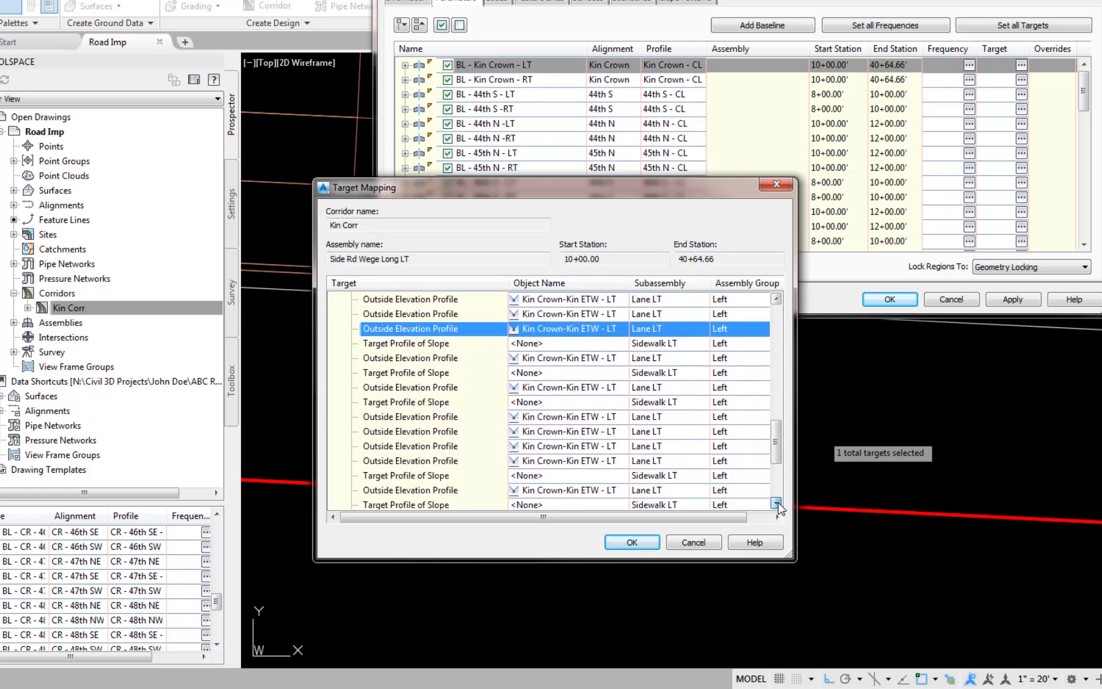
{"action": "left_click", "coordinate": [778, 504]}
{"action": "left_click", "coordinate": [777, 504]}
{"action": "left_click", "coordinate": [777, 504]}
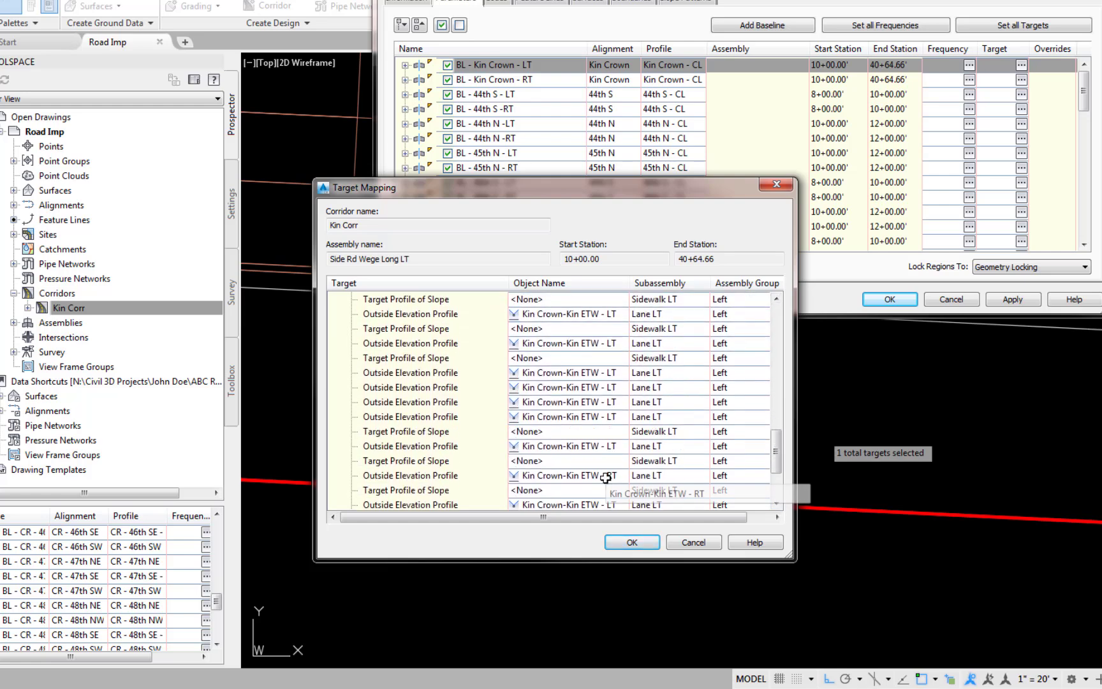
{"action": "left_click", "coordinate": [605, 477]}
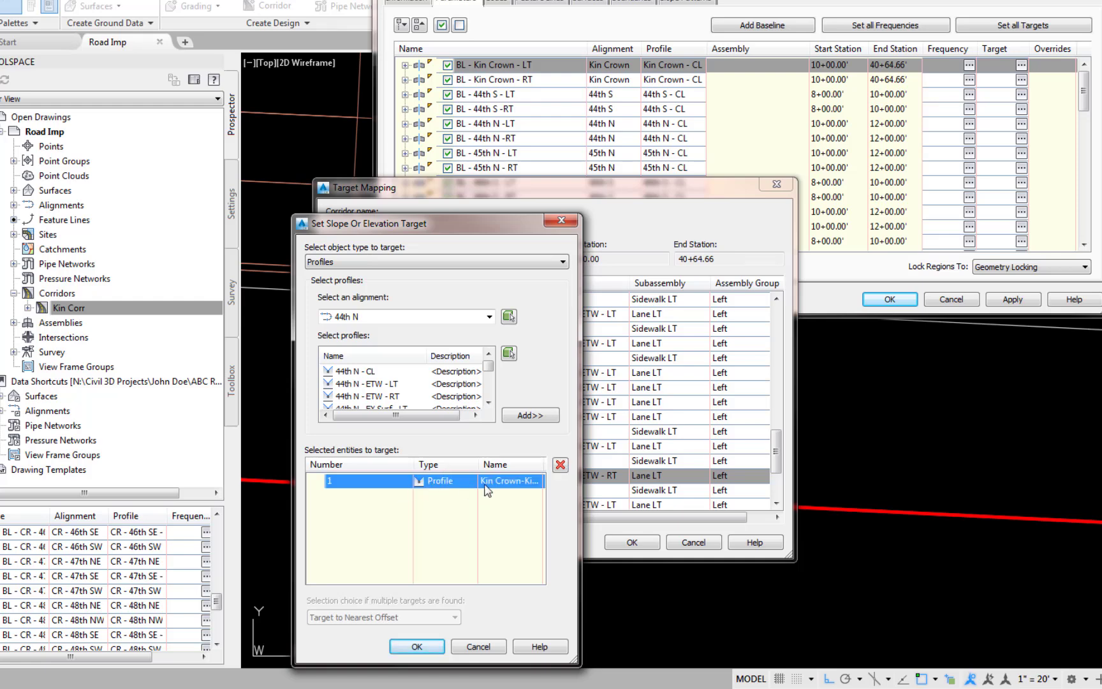
{"action": "left_click", "coordinate": [560, 465]}
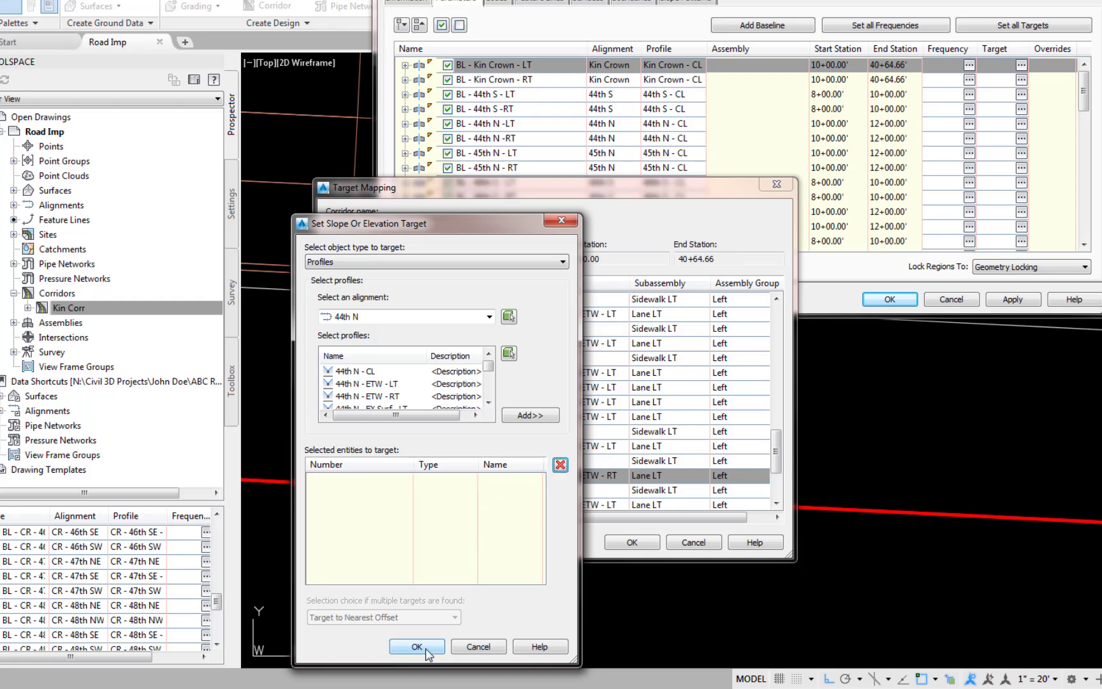
{"action": "left_click", "coordinate": [425, 649]}
Assign the Kin Crown alignment's Kin ETW - LT profile to the Lane LT outside elevation target that was just cleared
{"action": "left_click", "coordinate": [519, 479]}
{"action": "left_click", "coordinate": [490, 317]}
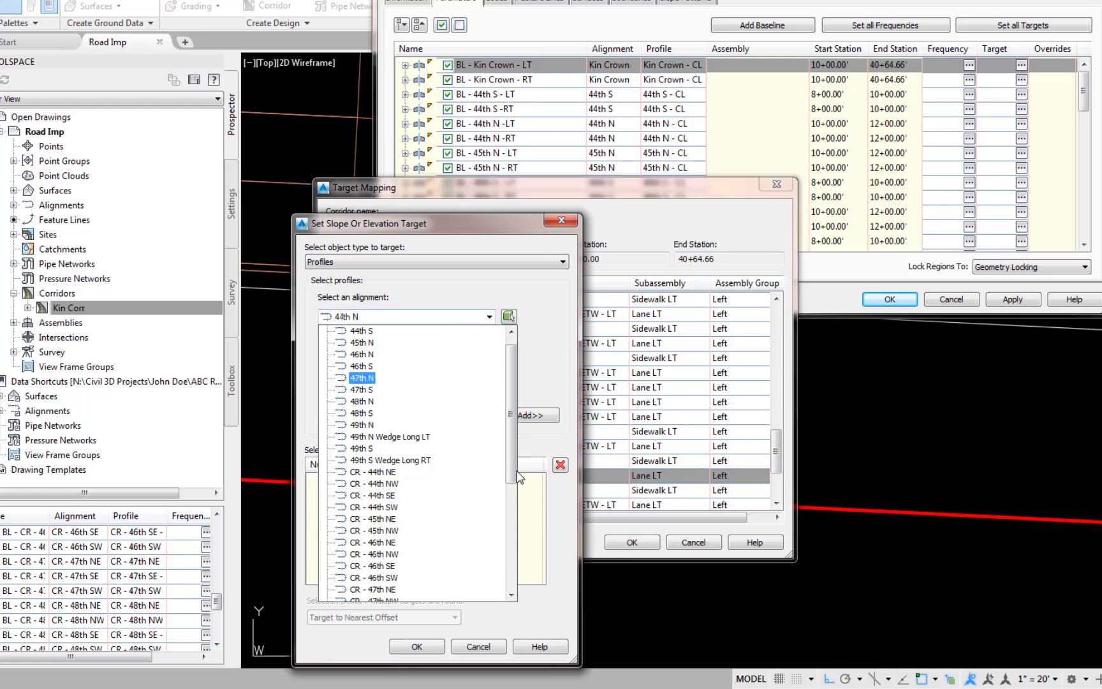
{"action": "left_click_drag", "start_coordinate": [517, 475], "coordinate": [517, 584]}
{"action": "left_click", "coordinate": [367, 579]}
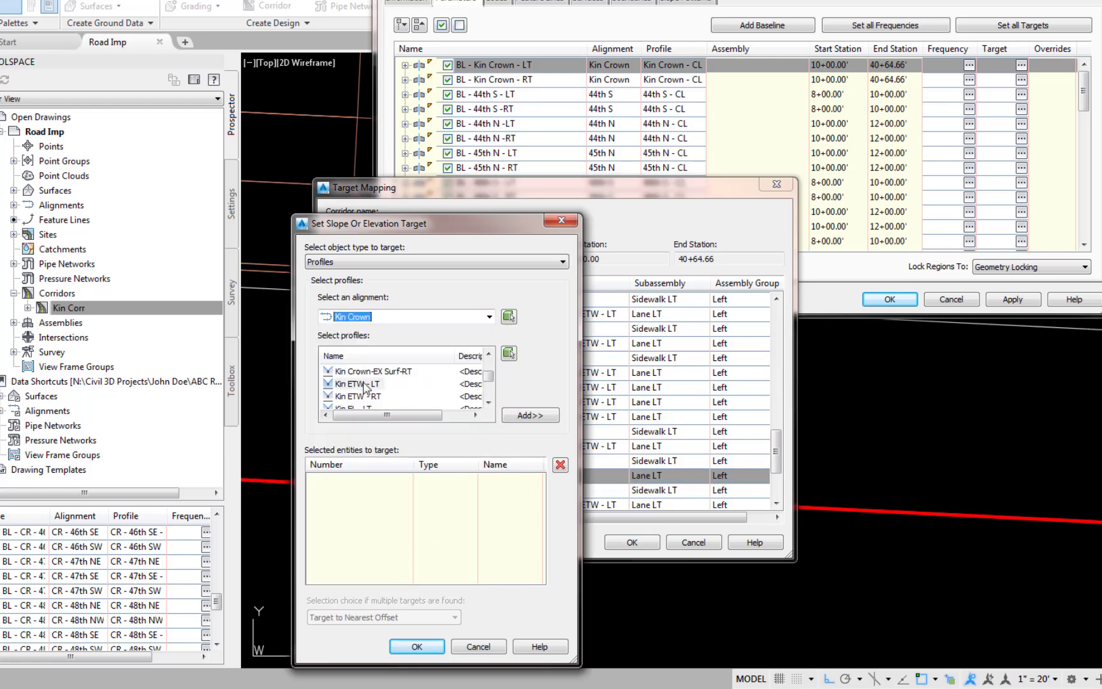
{"action": "left_click", "coordinate": [366, 386]}
{"action": "left_click", "coordinate": [542, 416]}
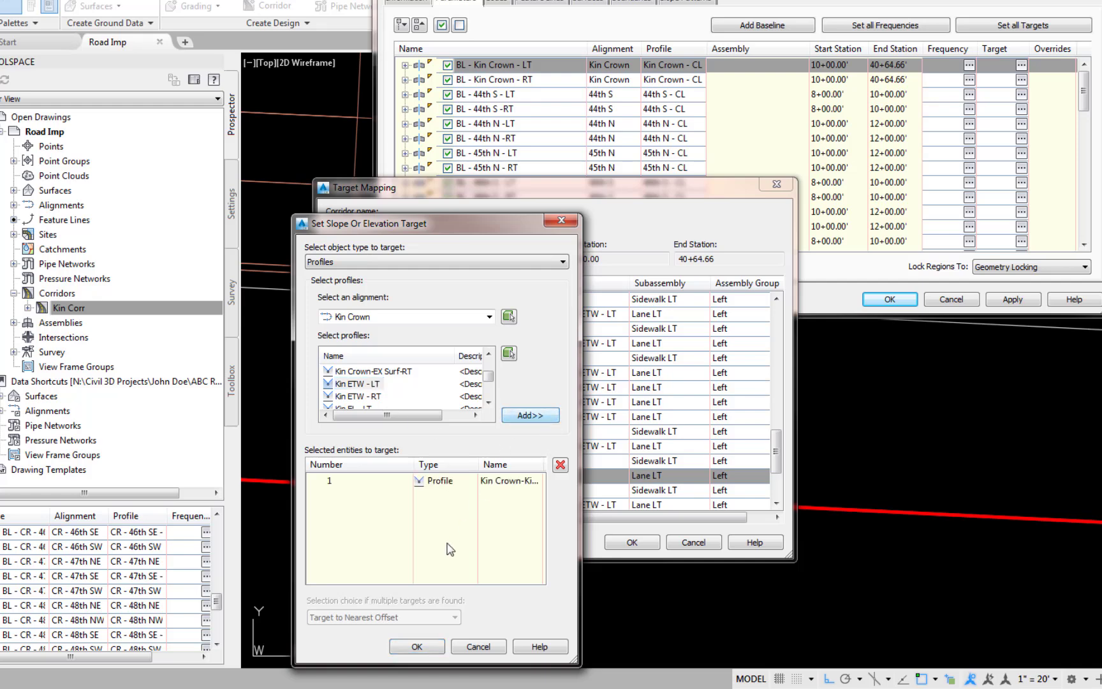
{"action": "left_click", "coordinate": [415, 647]}
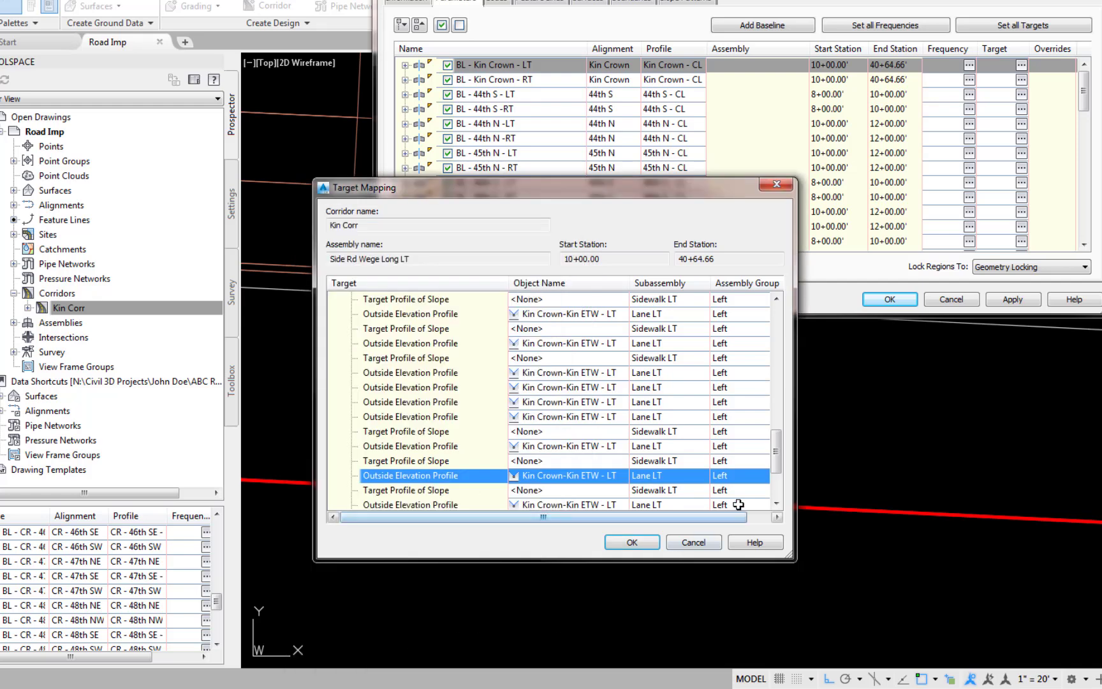
Assign the Kin Crown alignment's Kin ETW - LT profile to the last Lane LT outside elevation target that has none
{"action": "left_click", "coordinate": [776, 503]}
{"action": "left_click", "coordinate": [776, 503]}
{"action": "left_click", "coordinate": [776, 504]}
{"action": "left_click", "coordinate": [777, 504]}
{"action": "left_click", "coordinate": [776, 503]}
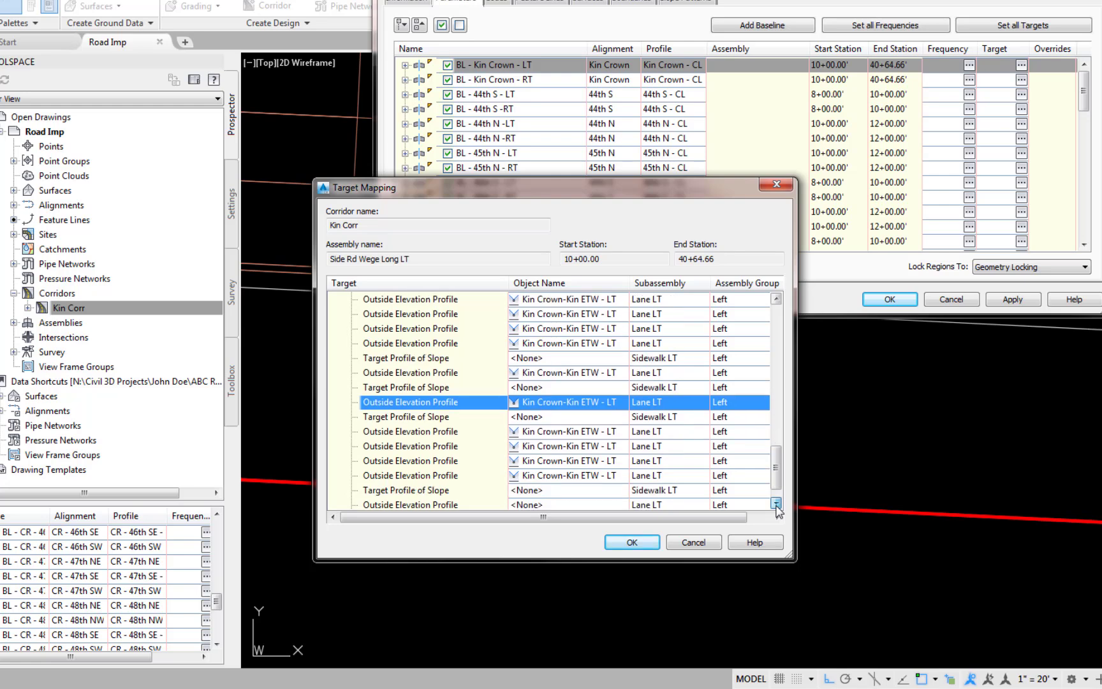
{"action": "left_click", "coordinate": [776, 504]}
{"action": "left_click", "coordinate": [776, 504]}
{"action": "left_click", "coordinate": [622, 475]}
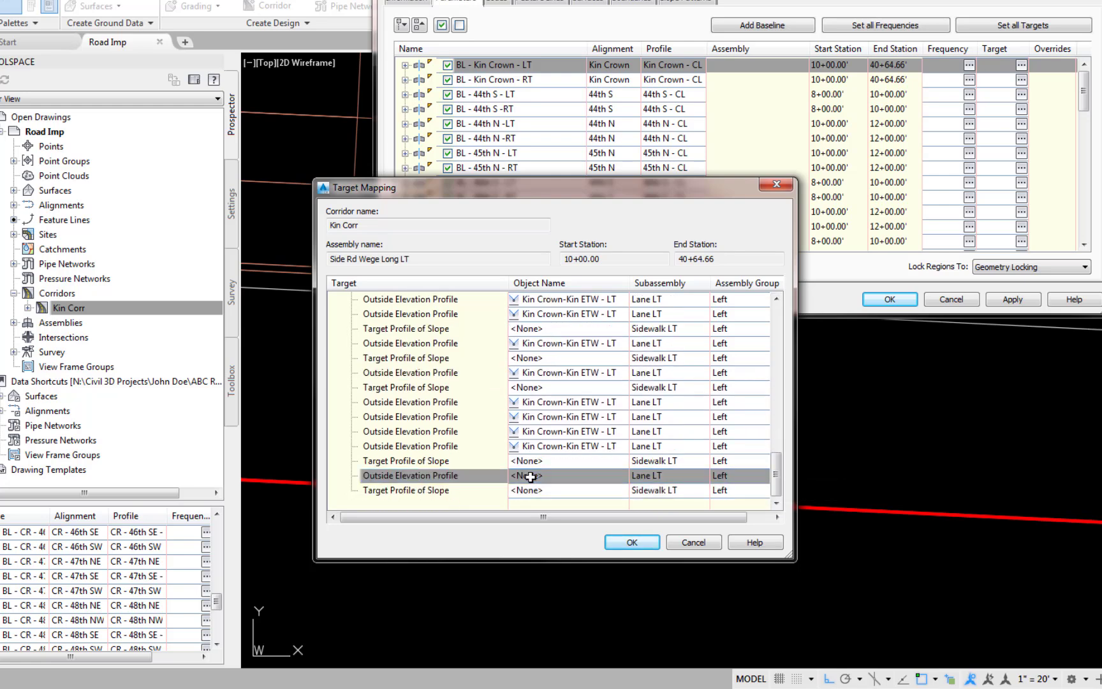
{"action": "left_click", "coordinate": [622, 476]}
{"action": "left_click", "coordinate": [489, 317]}
{"action": "scroll", "coordinate": [511, 446], "scroll_direction": "down", "scroll_amount": 5}
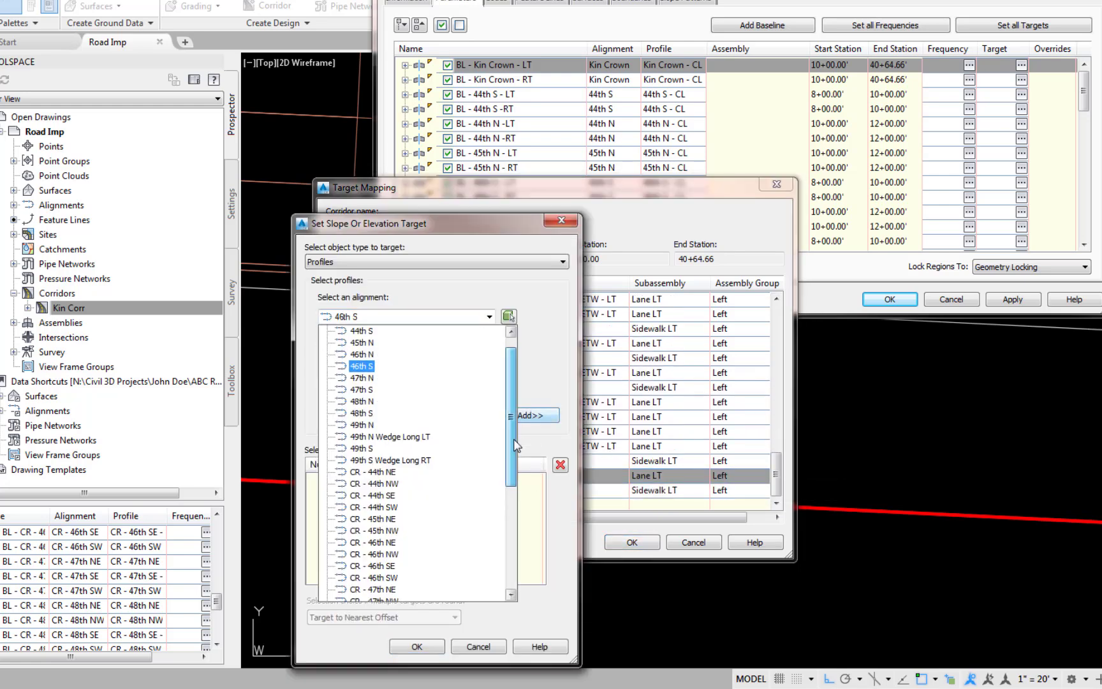
{"action": "left_click", "coordinate": [367, 578]}
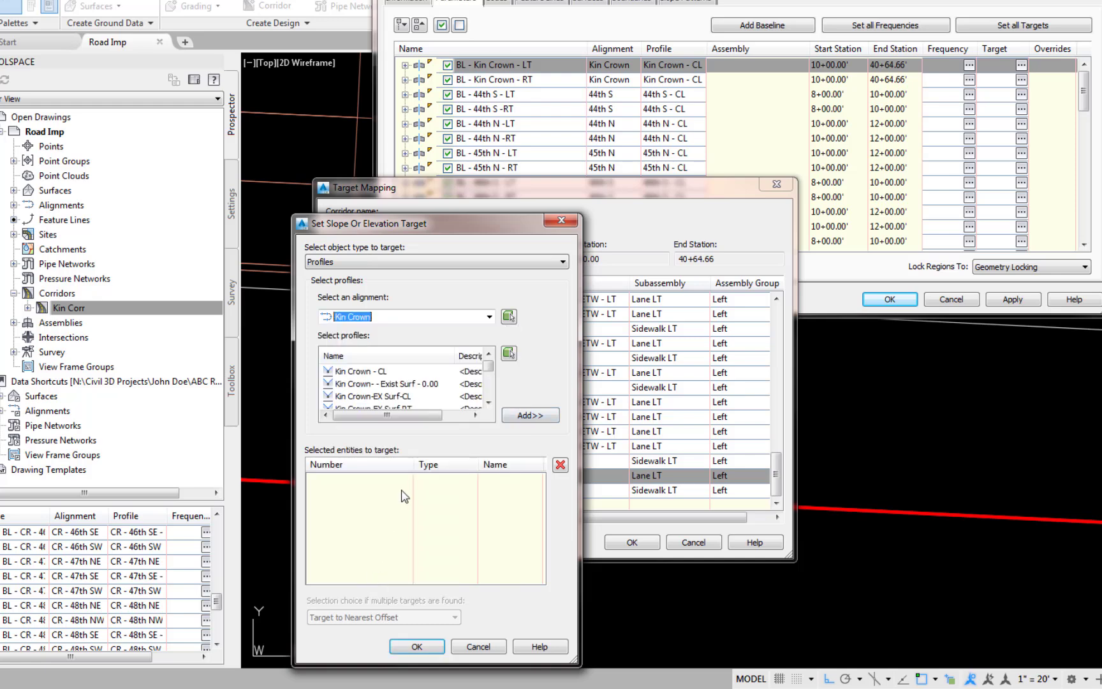
{"action": "left_click", "coordinate": [491, 385]}
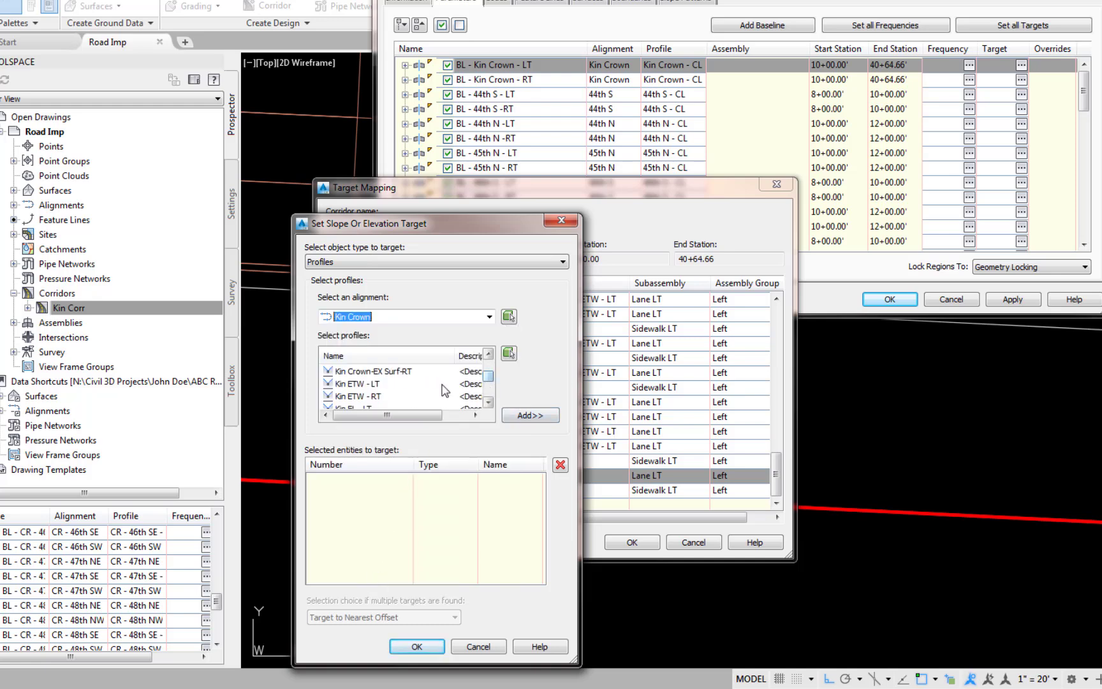
{"action": "left_click", "coordinate": [372, 386]}
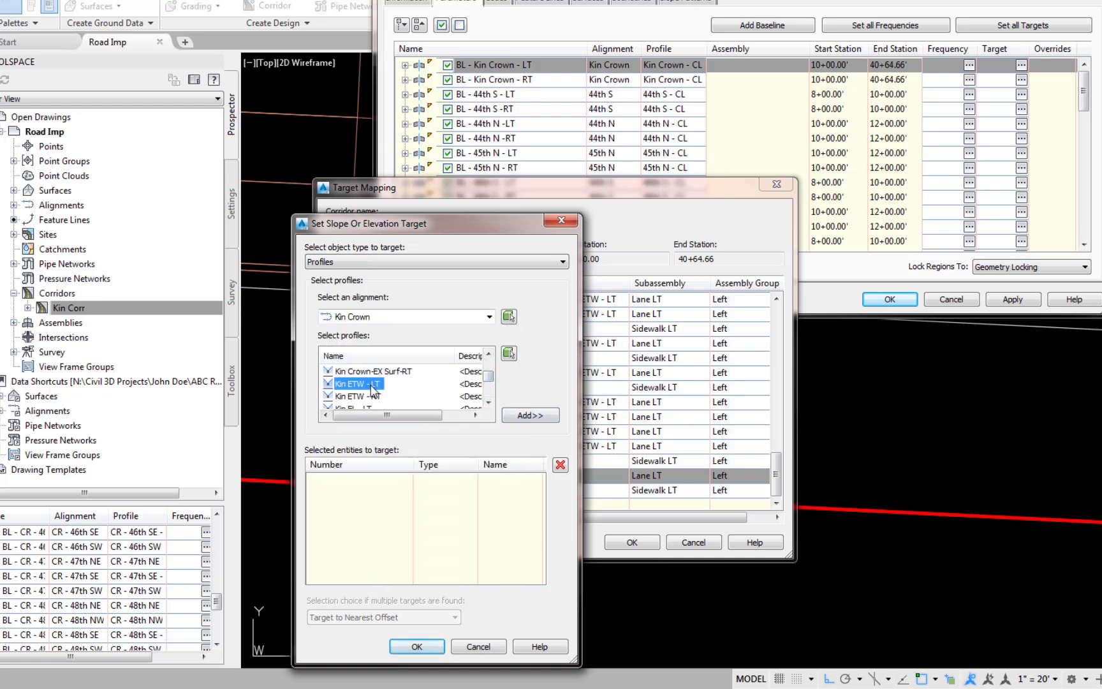
{"action": "left_click", "coordinate": [543, 415]}
{"action": "left_click", "coordinate": [416, 646]}
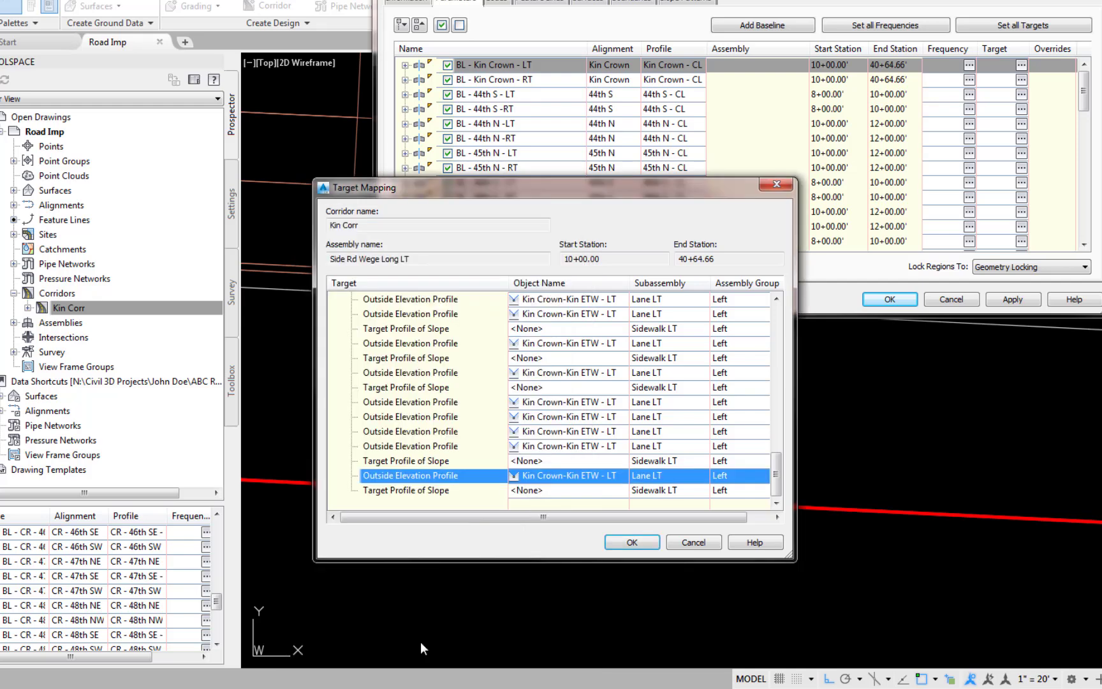
Accept the BL - Kin Crown - LT target mapping and the corridor properties, and rebuild the corridor
{"action": "left_click", "coordinate": [633, 542]}
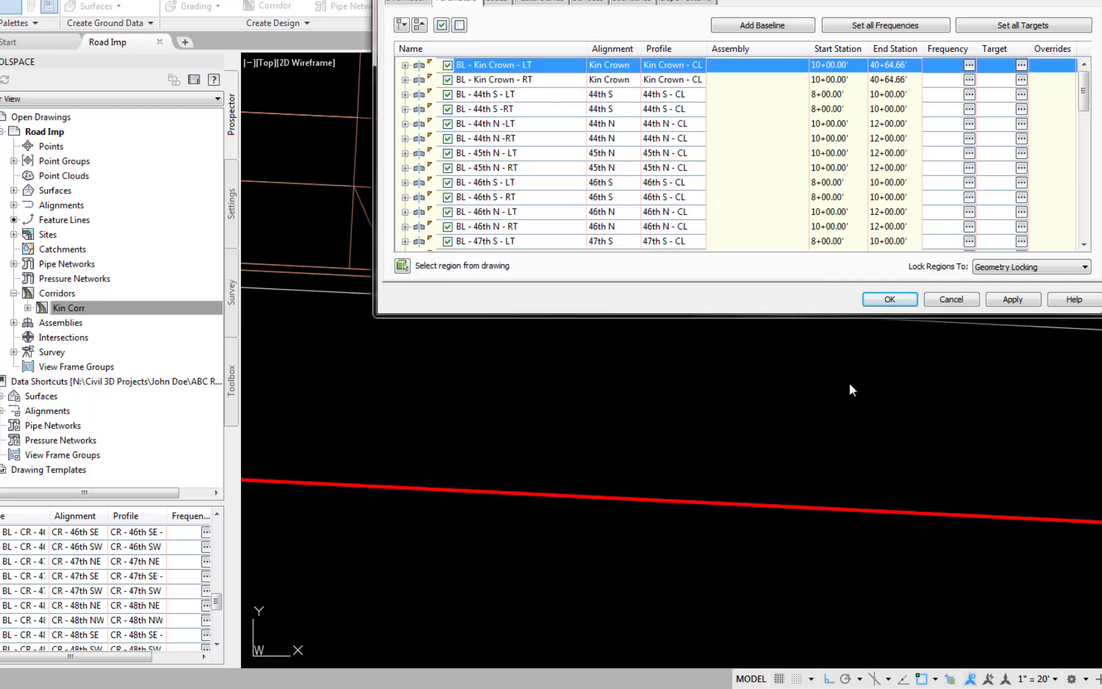
{"action": "left_click", "coordinate": [893, 299]}
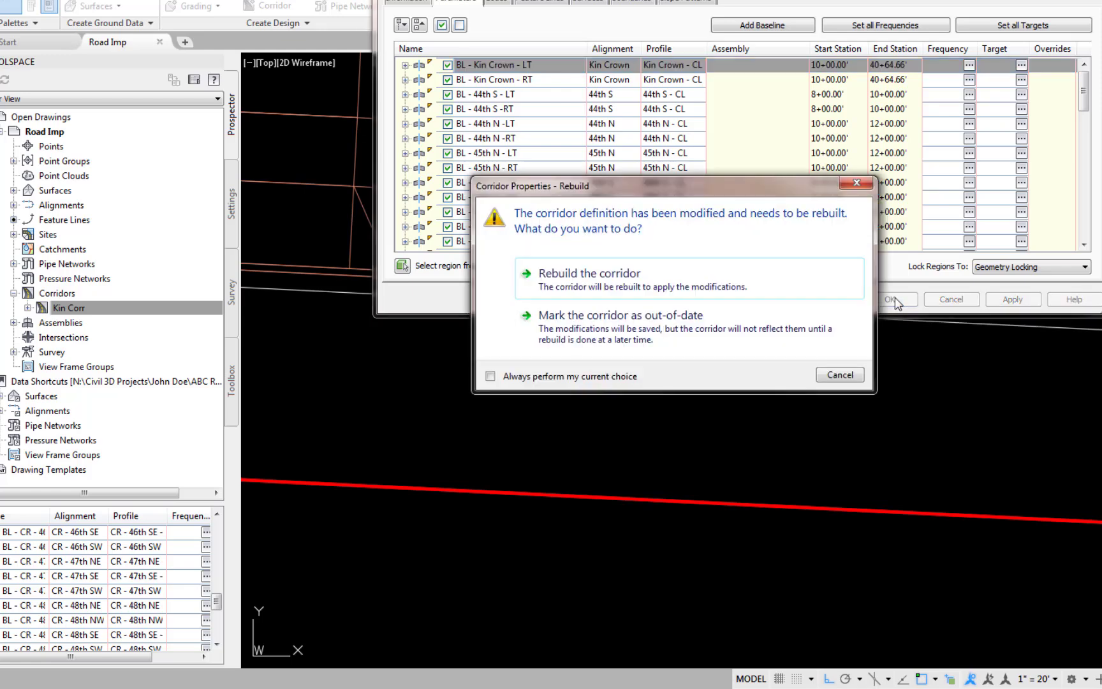
{"action": "left_click", "coordinate": [564, 277]}
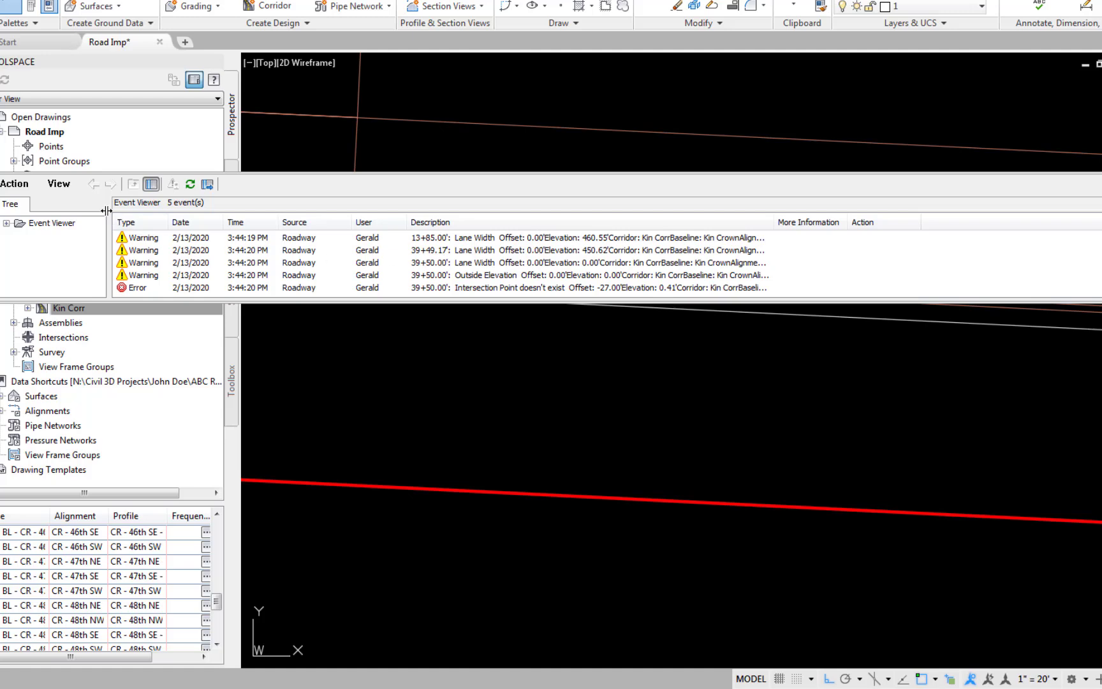
Clear all events from the Event Viewer and close it
{"action": "left_click", "coordinate": [5, 185]}
{"action": "left_click", "coordinate": [46, 237]}
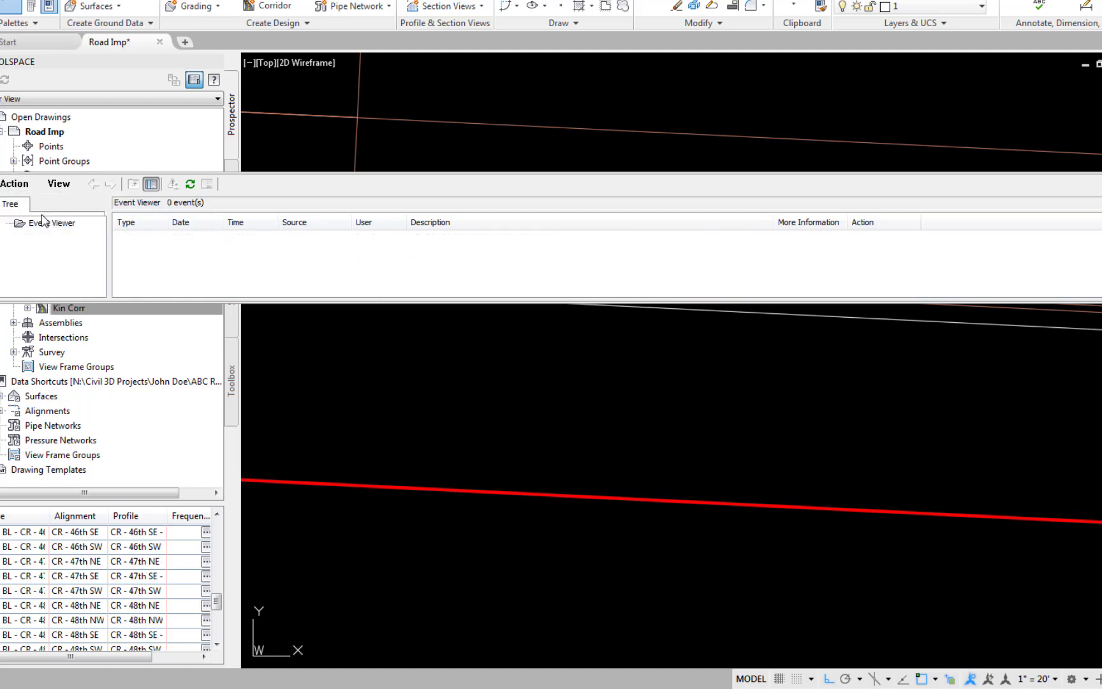
{"action": "left_click", "coordinate": [0, 181]}
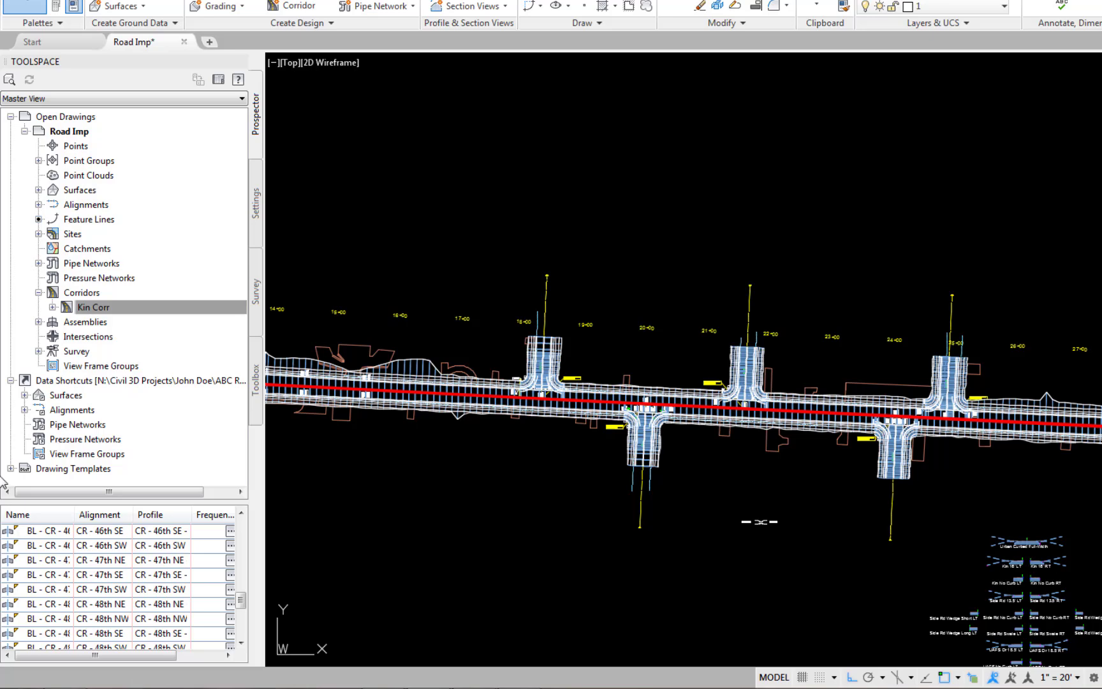
Reopen the Kin Corr corridor properties, collapse all baselines and open the target mapping of BL - CR - 44th SW
{"action": "right_click", "coordinate": [130, 310]}
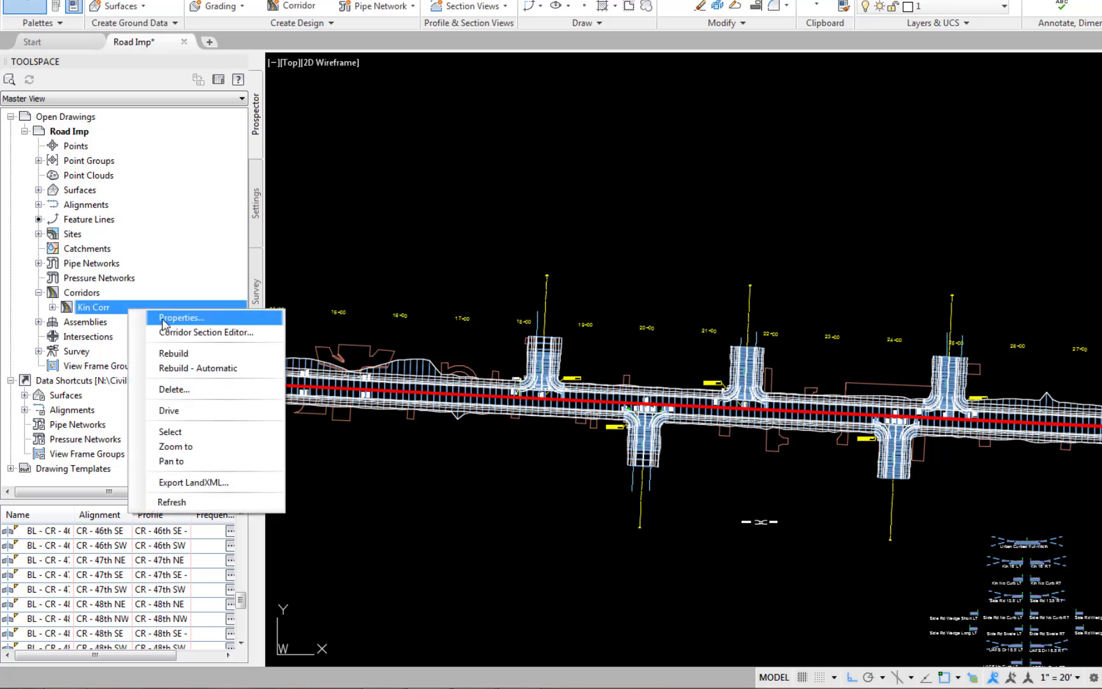
{"action": "left_click", "coordinate": [165, 318]}
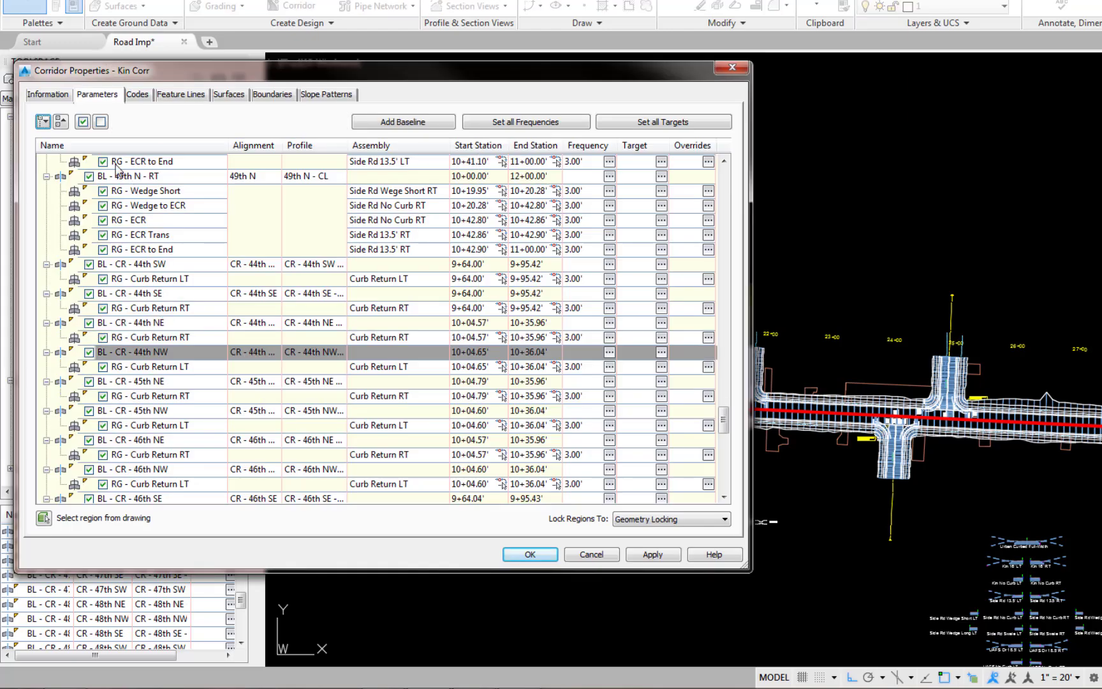
{"action": "left_click", "coordinate": [58, 119]}
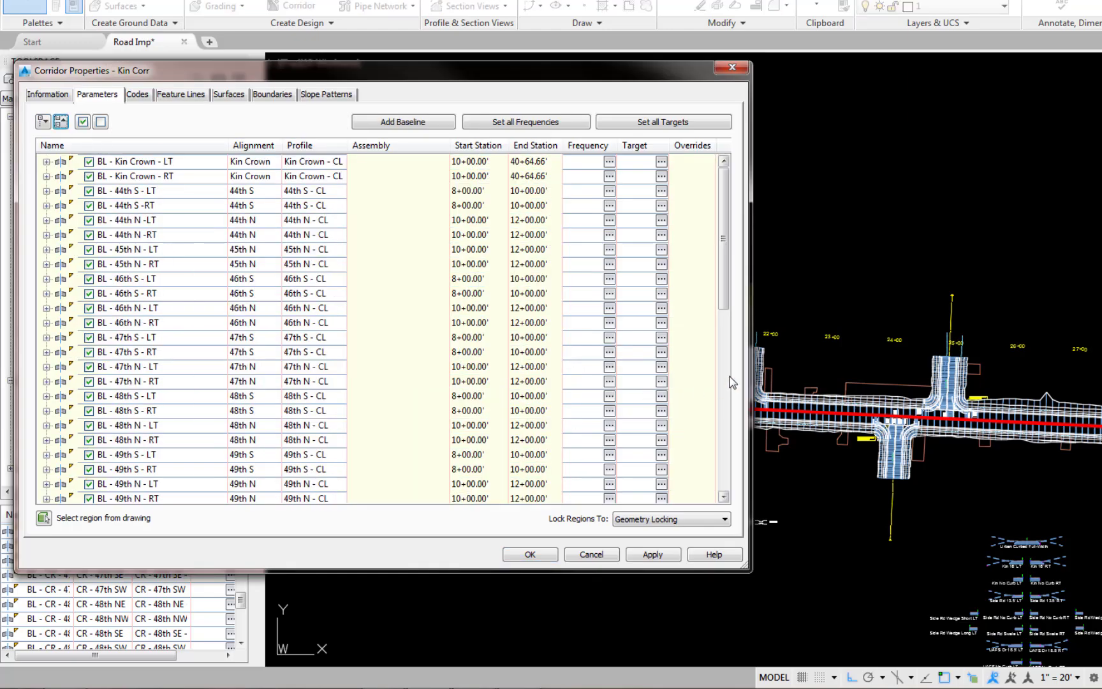
{"action": "scroll", "coordinate": [732, 383], "scroll_direction": "down", "scroll_amount": 4}
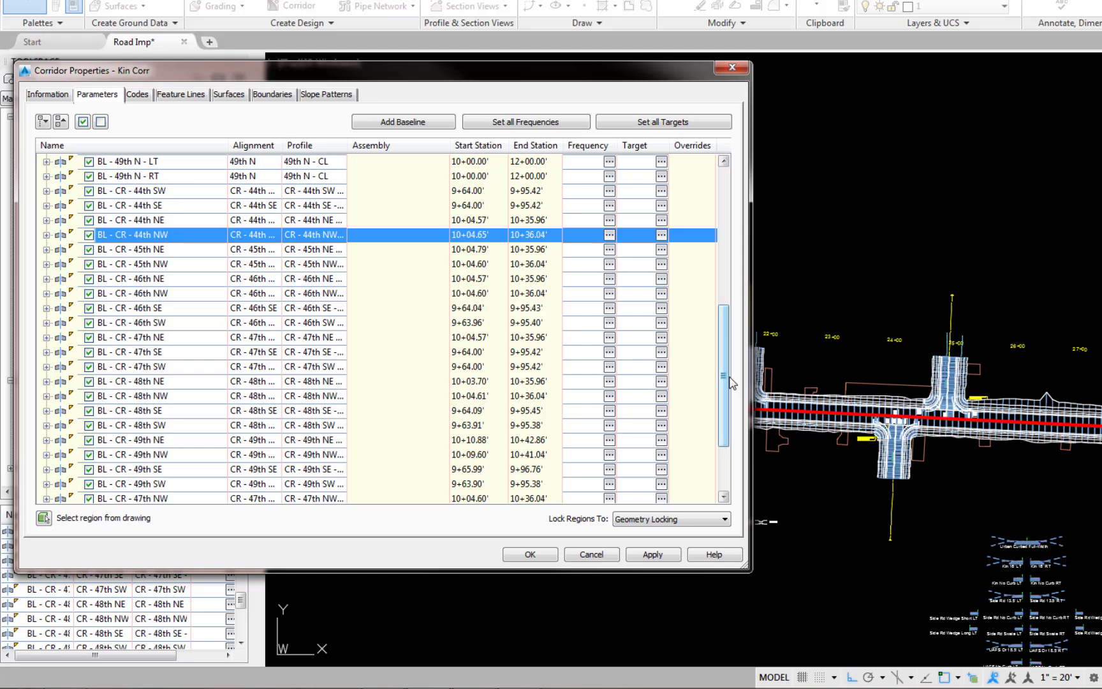
{"action": "left_click", "coordinate": [134, 193]}
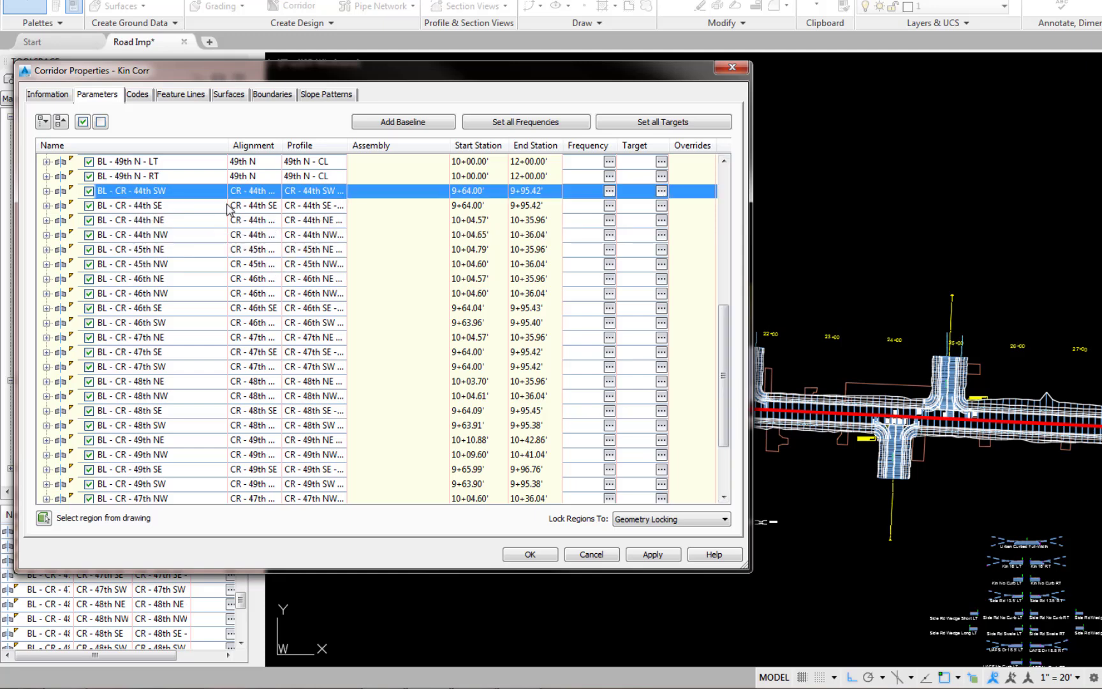
{"action": "left_click", "coordinate": [661, 191]}
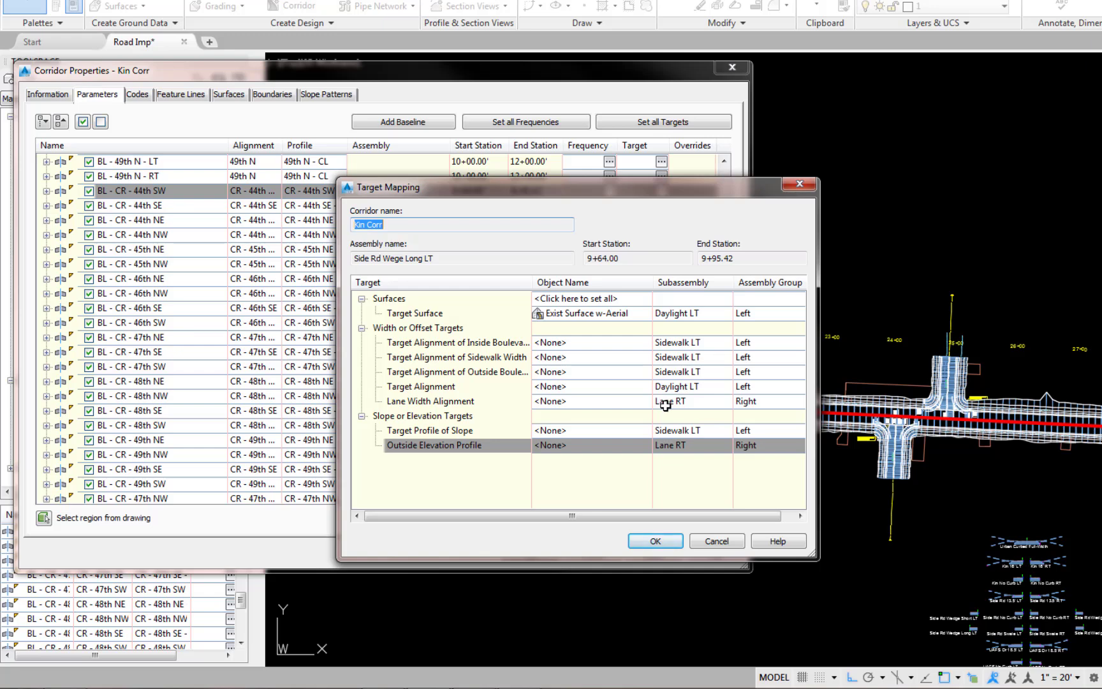
Set the Lane RT width target to the feature lines ETW - Kin RT and ETW 44th S LT, selected in the drawing at the 44th SW curb return
{"action": "left_click", "coordinate": [555, 402]}
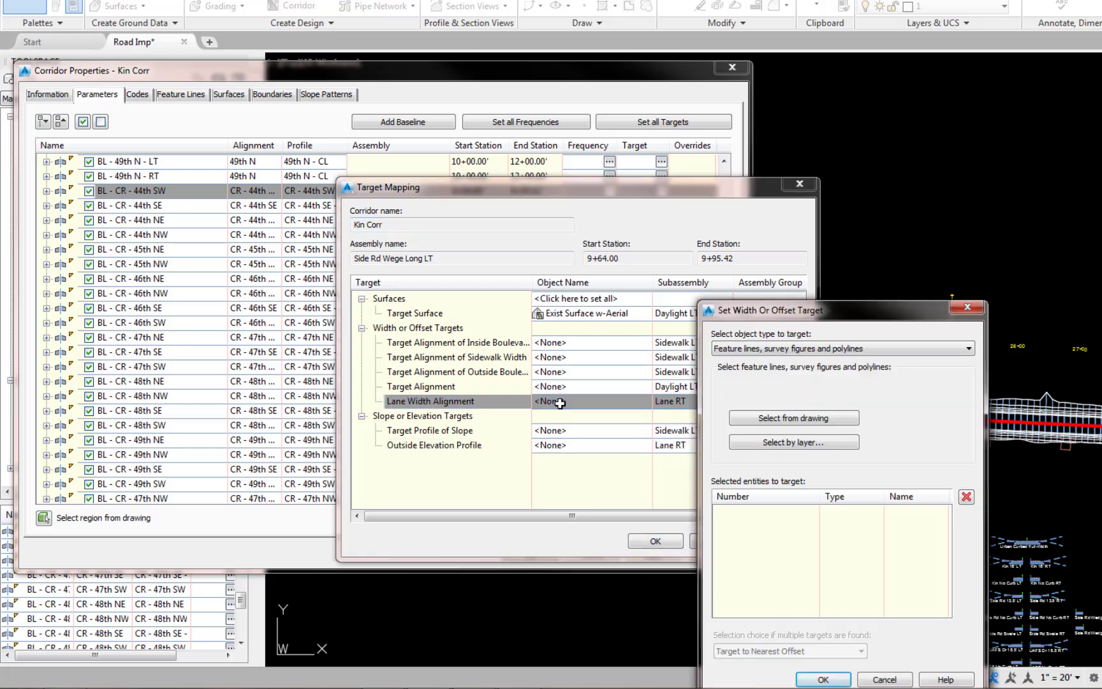
{"action": "left_click", "coordinate": [791, 418]}
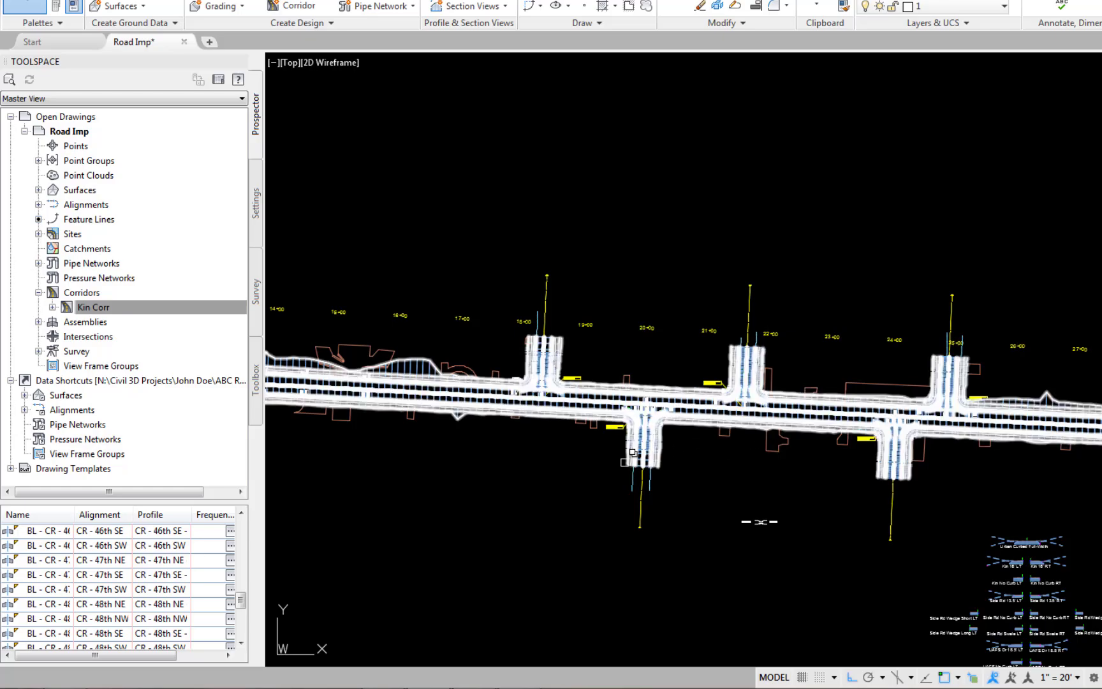
{"action": "scroll", "coordinate": [595, 460], "scroll_direction": "up", "scroll_amount": 10}
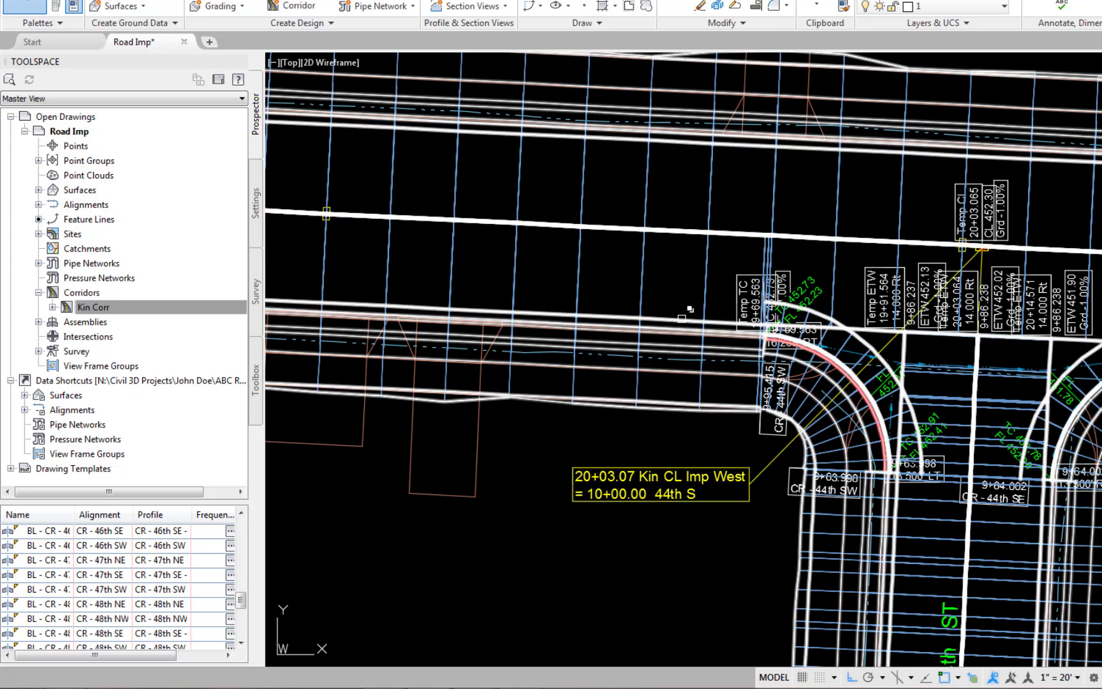
{"action": "left_click", "coordinate": [682, 318]}
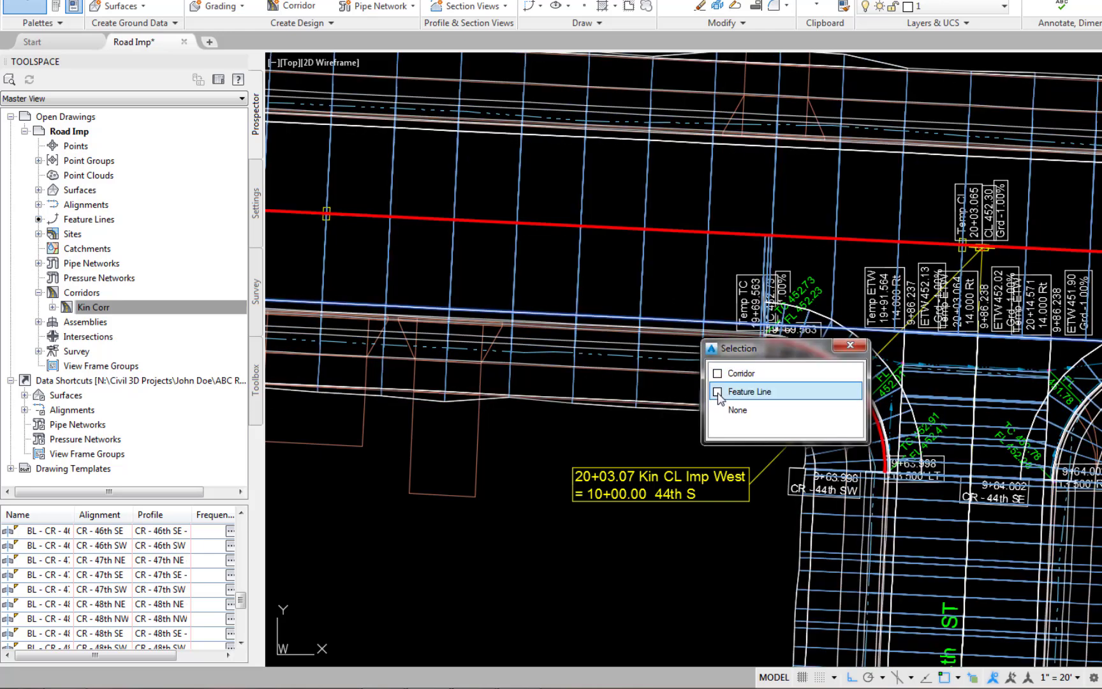
{"action": "left_click", "coordinate": [719, 393]}
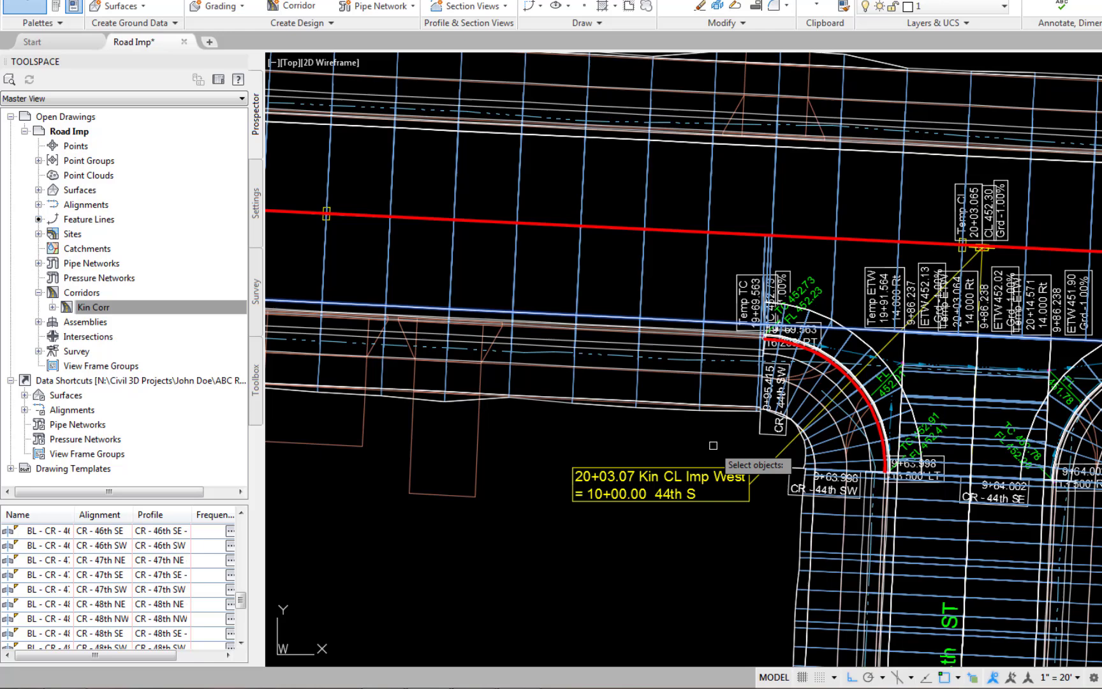
{"action": "left_click", "coordinate": [912, 335]}
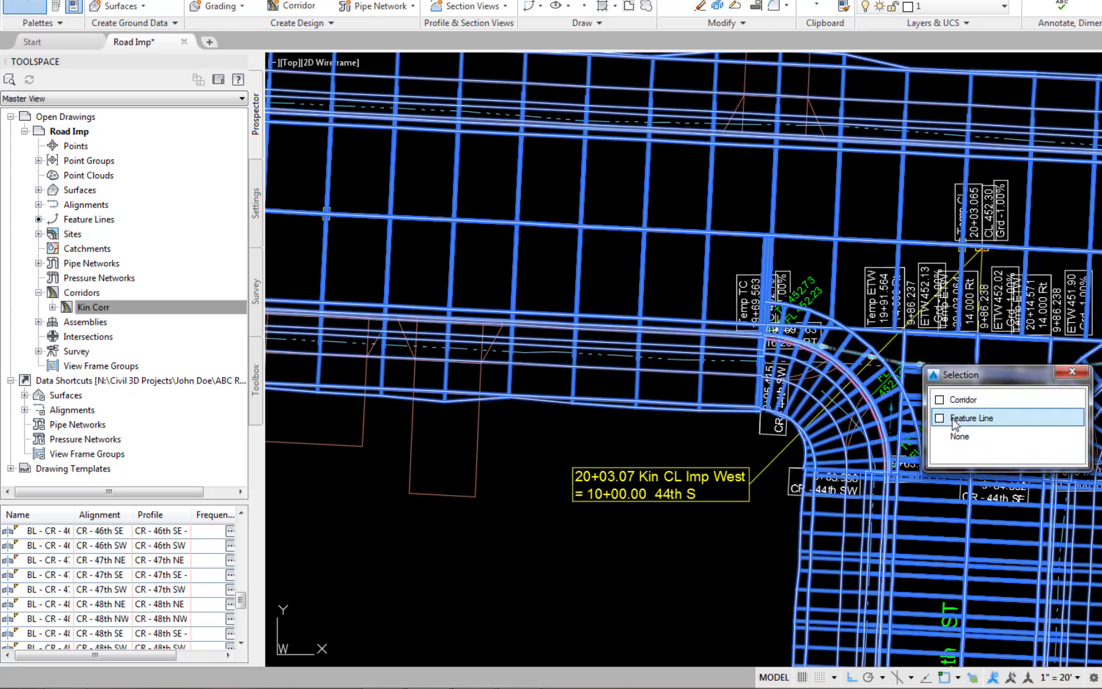
{"action": "left_click", "coordinate": [955, 419]}
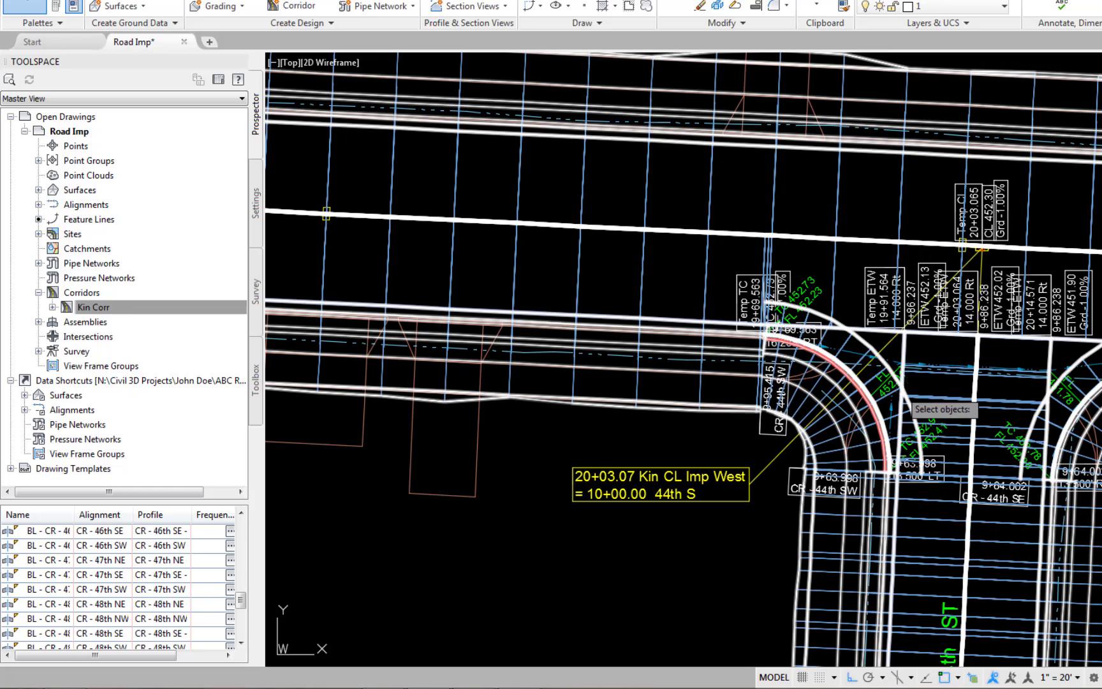
{"action": "key", "text": "Return"}
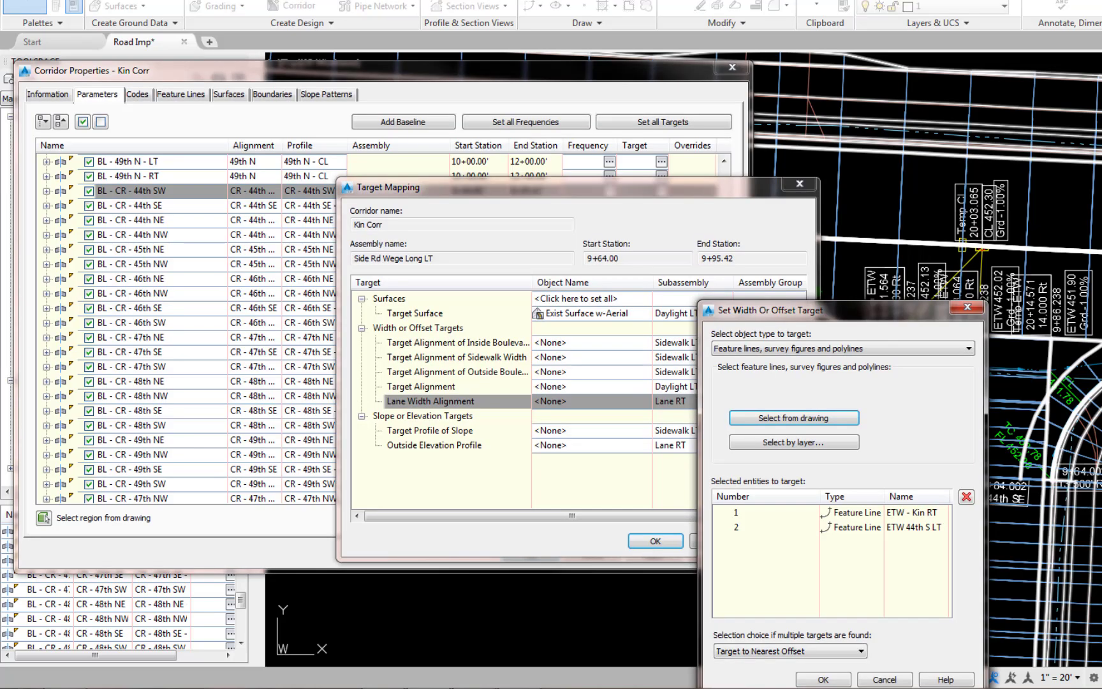
{"action": "left_click", "coordinate": [825, 679]}
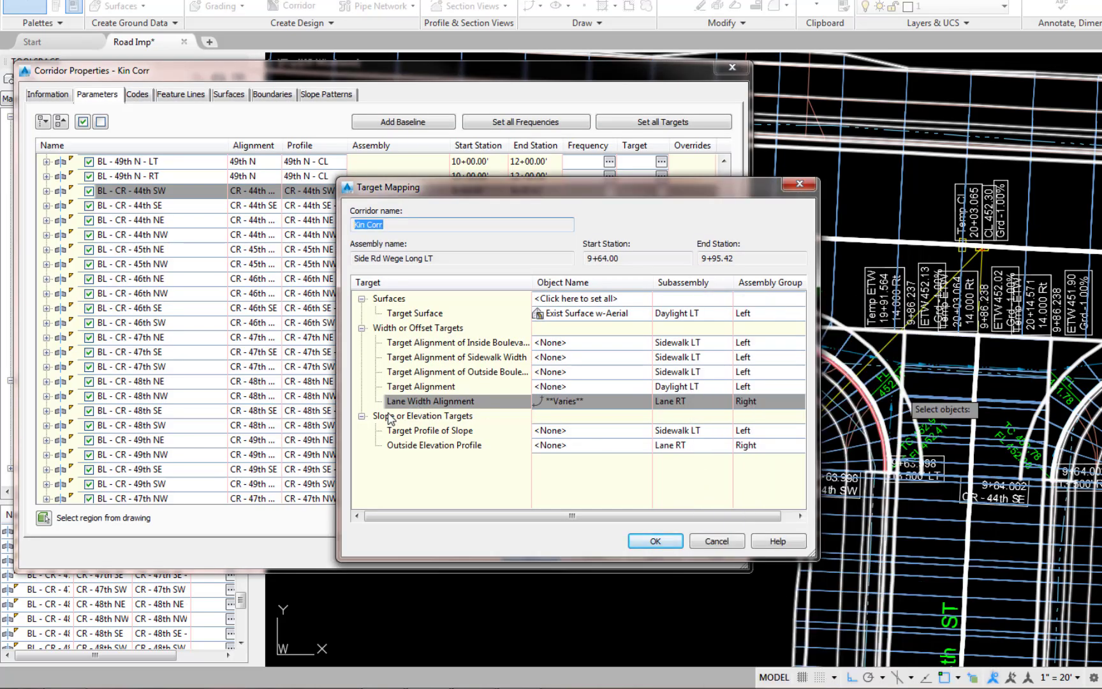
Add the Kin Crown alignment's Kin ETW - RT profile to the Lane RT outside elevation target of BL - CR - 44th SW
{"action": "left_click", "coordinate": [567, 446]}
{"action": "left_click", "coordinate": [513, 316]}
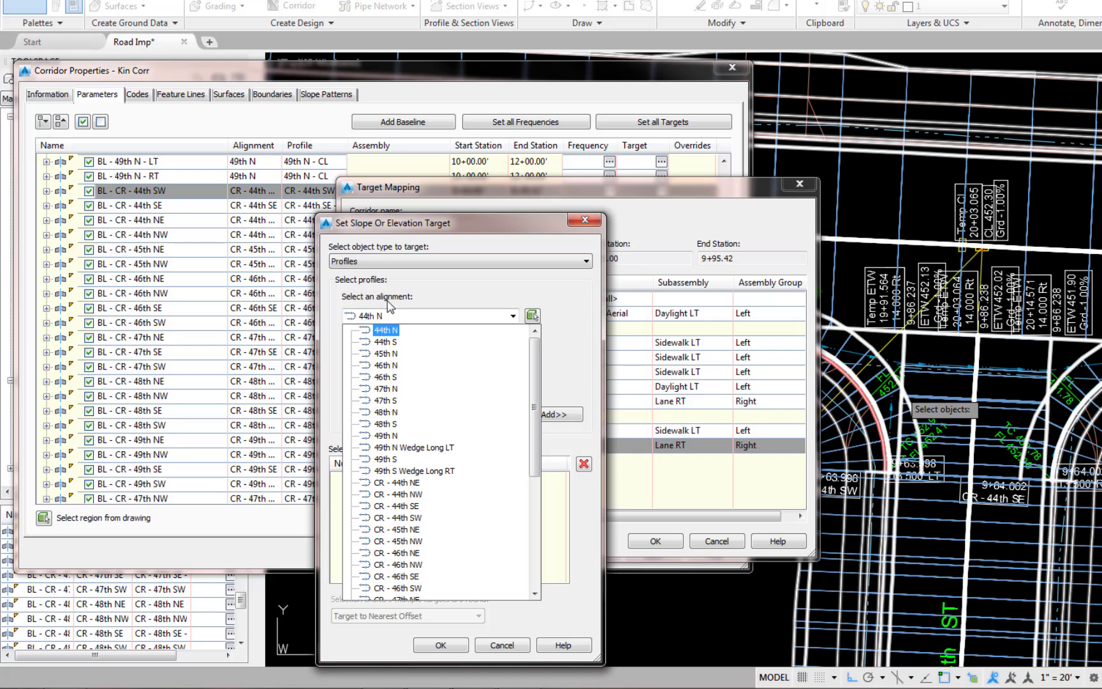
{"action": "left_click_drag", "start_coordinate": [536, 390], "coordinate": [536, 501]}
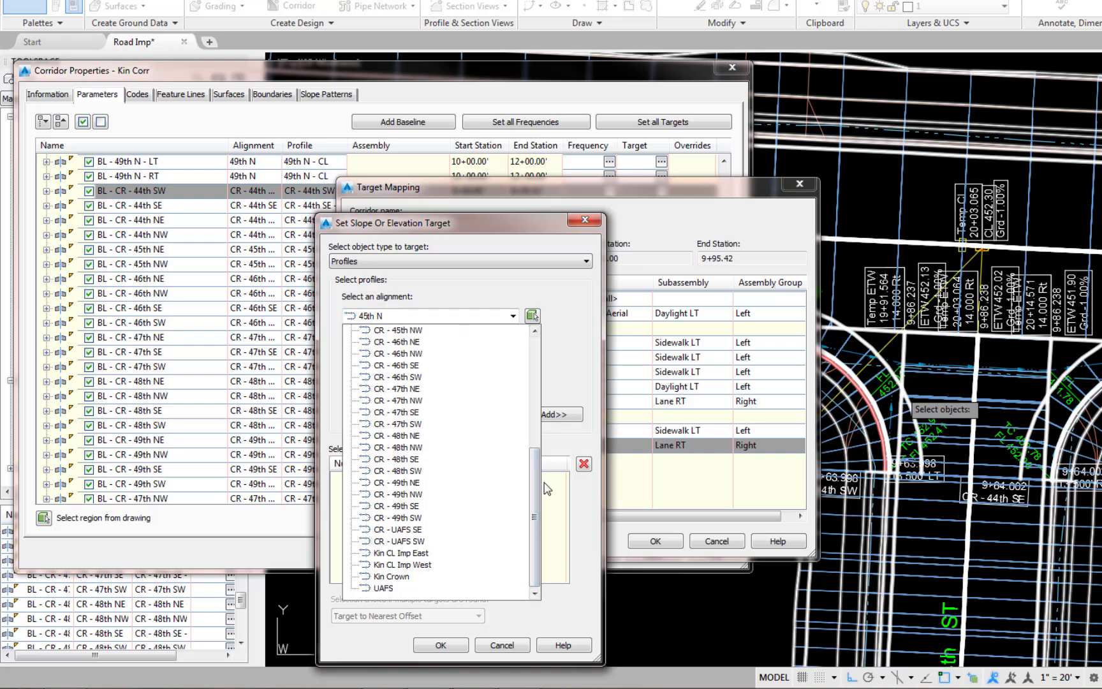
{"action": "left_click", "coordinate": [396, 577]}
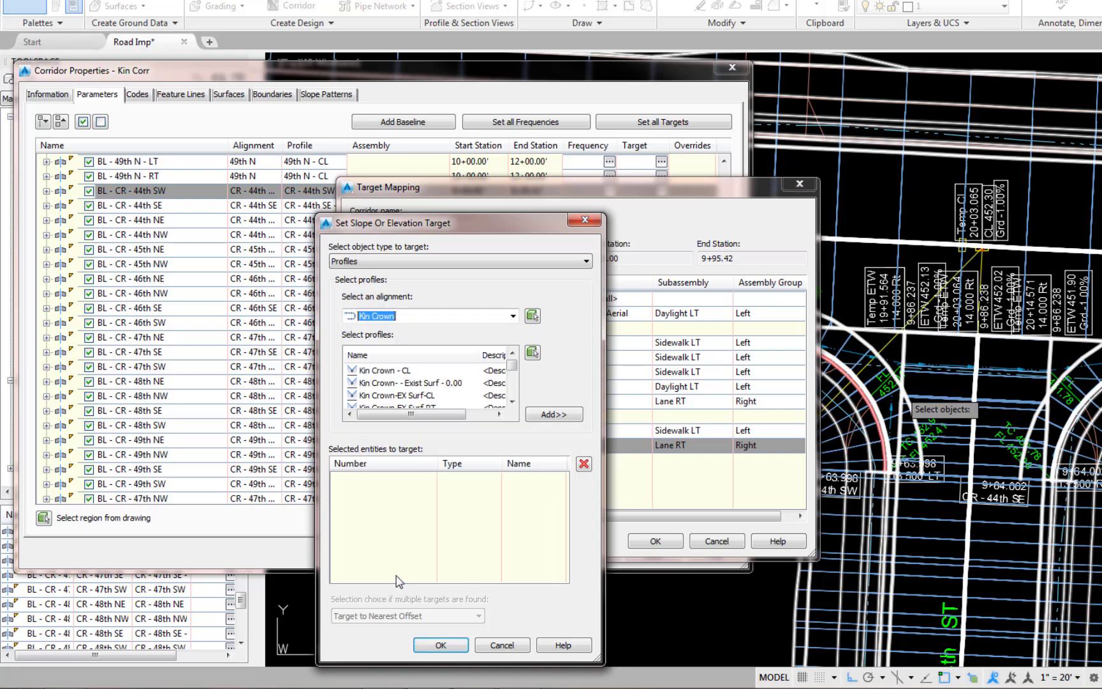
{"action": "left_click", "coordinate": [514, 387]}
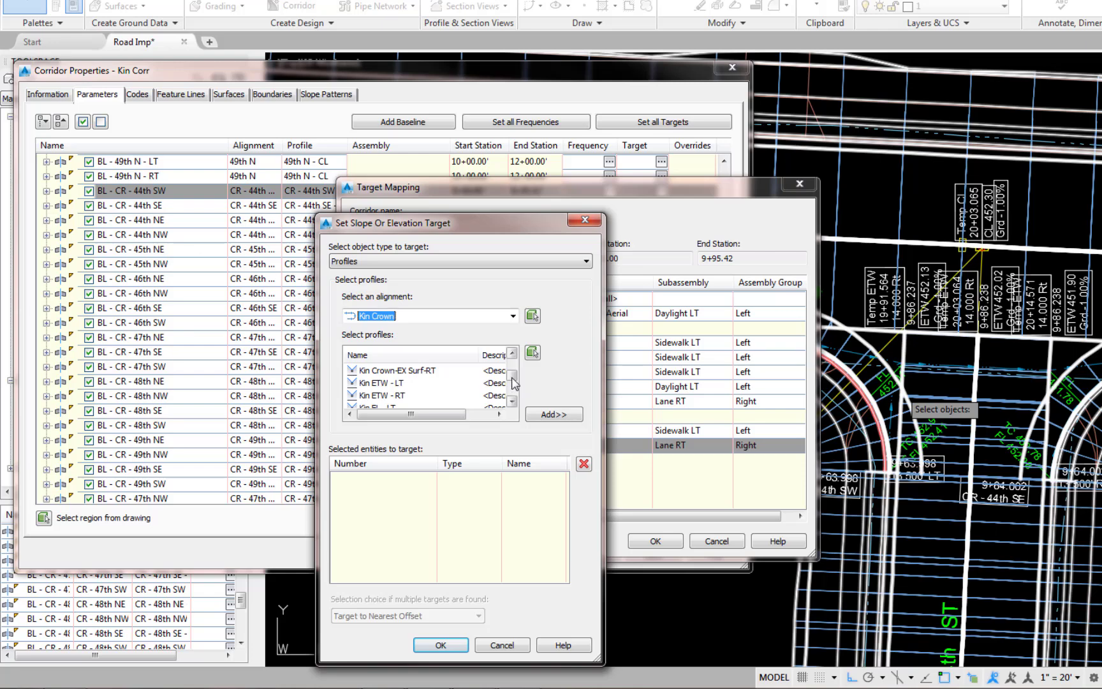
{"action": "left_click", "coordinate": [397, 396]}
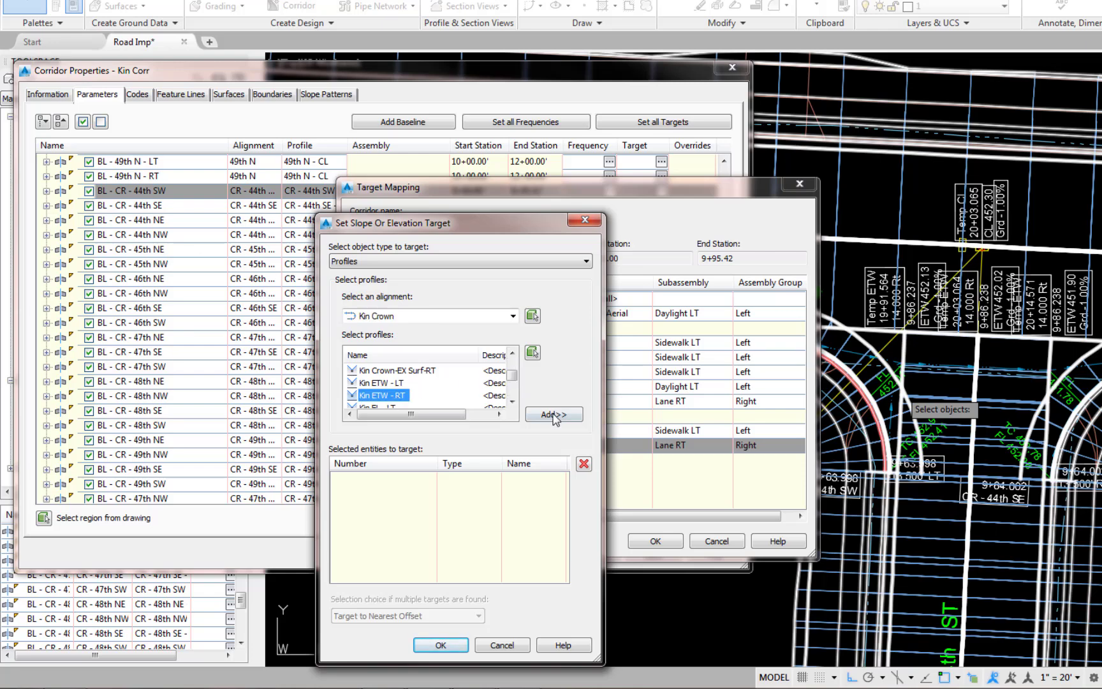
{"action": "left_click", "coordinate": [553, 415]}
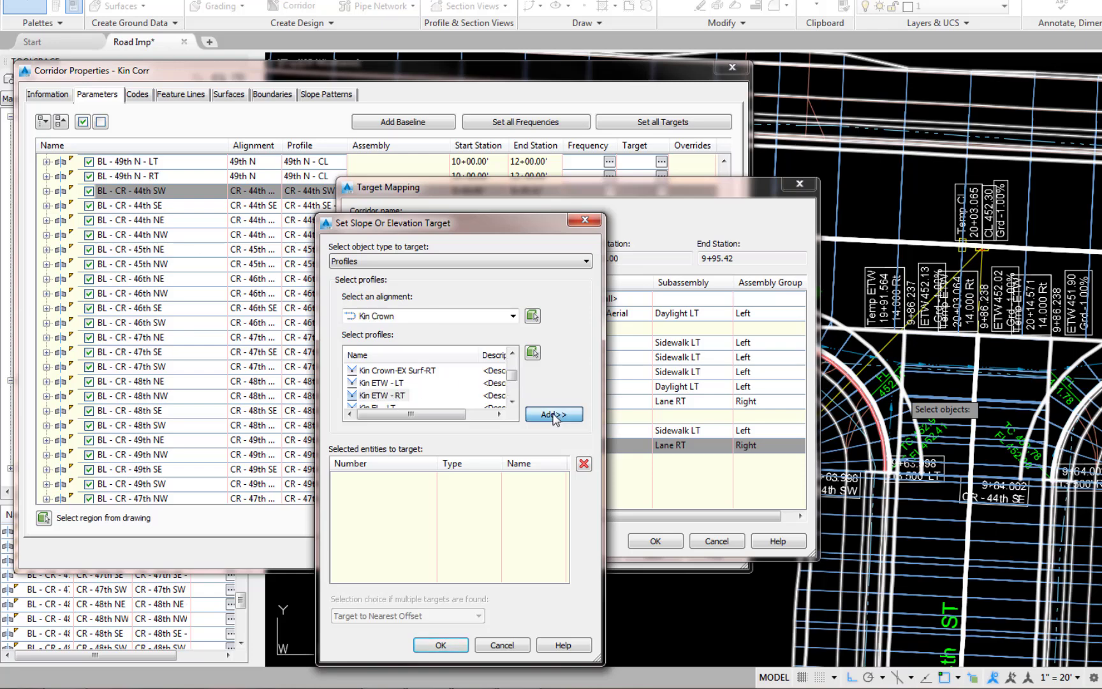
Add the 44th S alignment's 44th S - ETW - LT profile to the Lane RT outside elevation target and accept the target mapping
{"action": "left_click", "coordinate": [514, 316]}
{"action": "scroll", "coordinate": [513, 317], "scroll_direction": "up", "scroll_amount": 15}
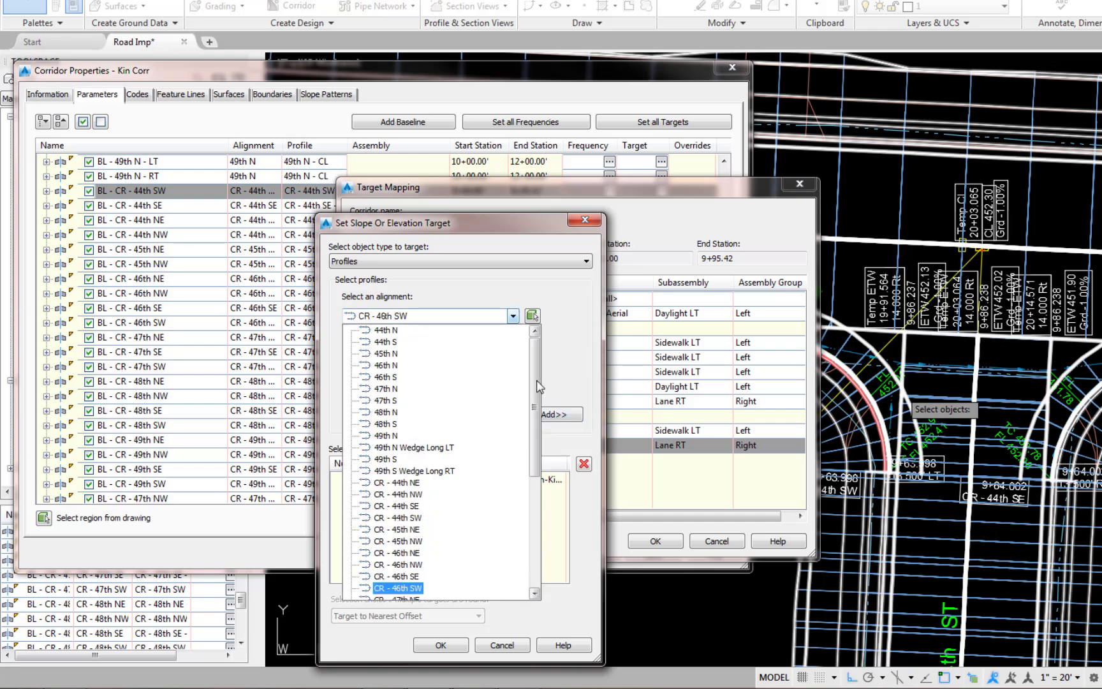
{"action": "left_click", "coordinate": [386, 343]}
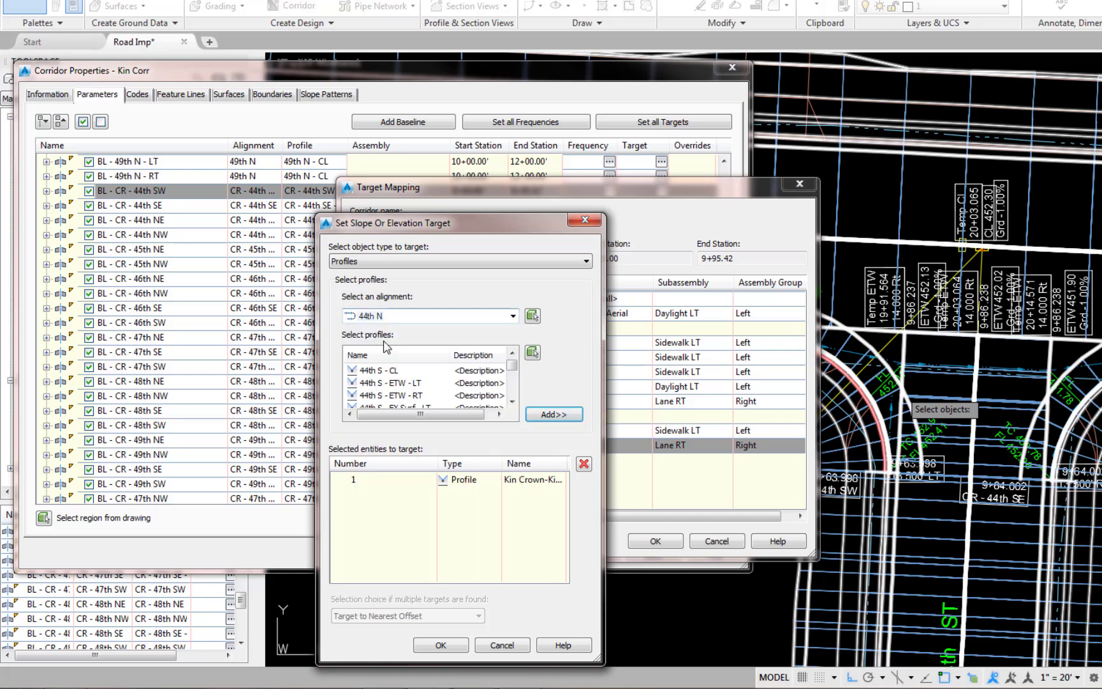
{"action": "left_click", "coordinate": [397, 383]}
{"action": "left_click", "coordinate": [554, 414]}
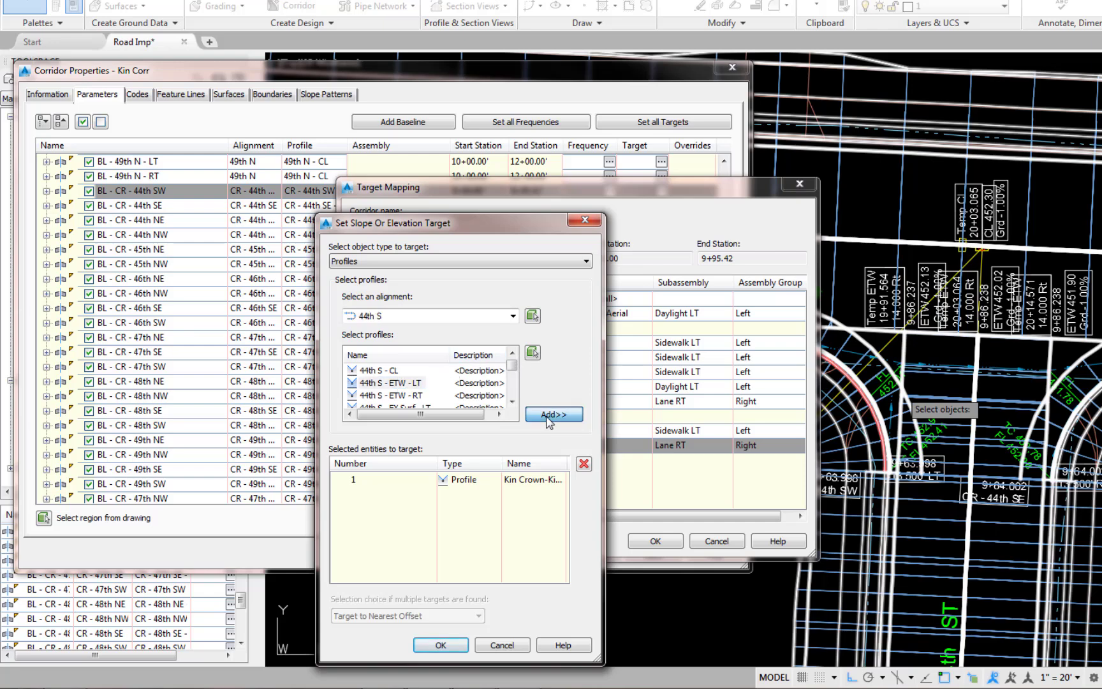
{"action": "left_click", "coordinate": [440, 646]}
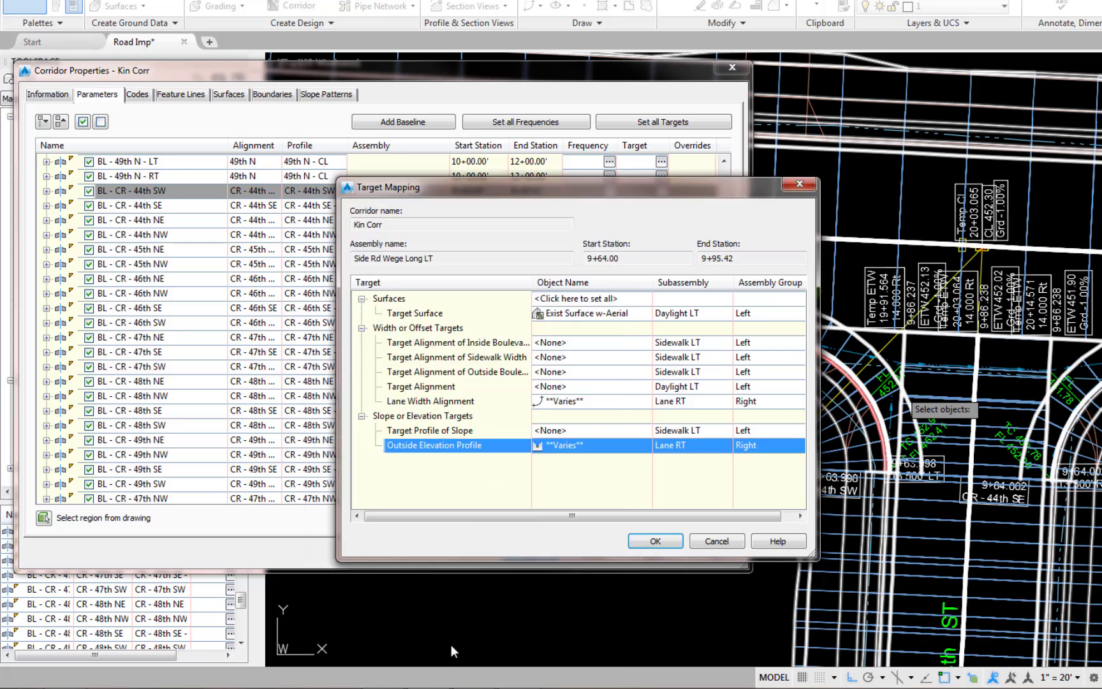
{"action": "left_click", "coordinate": [654, 542]}
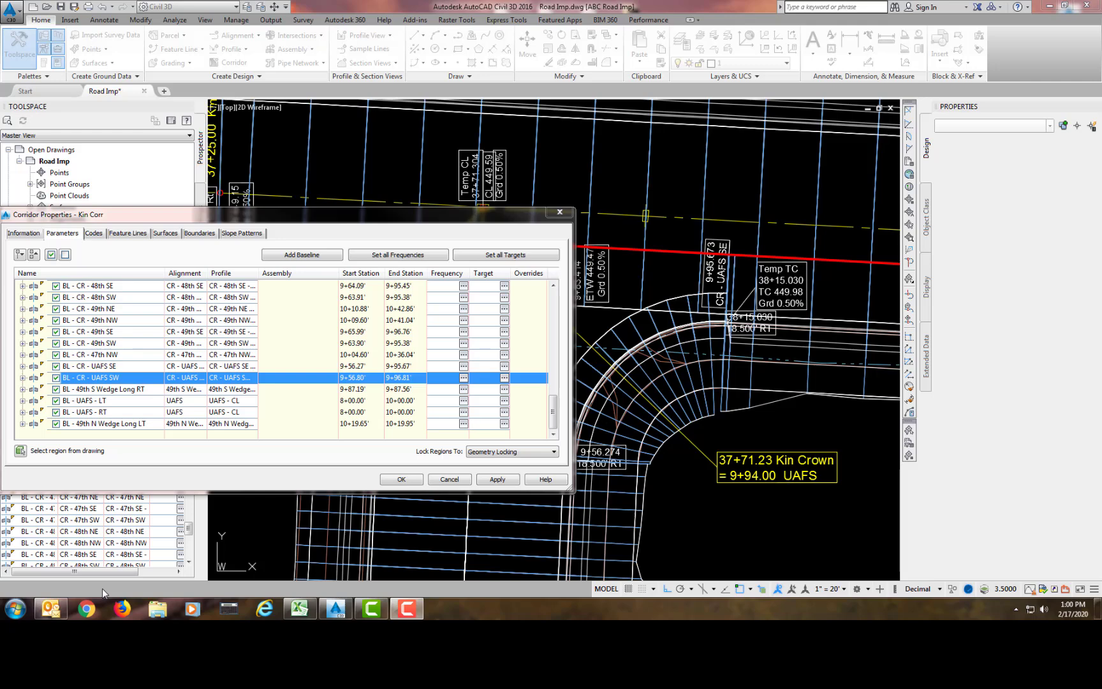
Accept the Kin Corr corridor properties and rebuild the corridor
{"action": "left_click", "coordinate": [103, 588]}
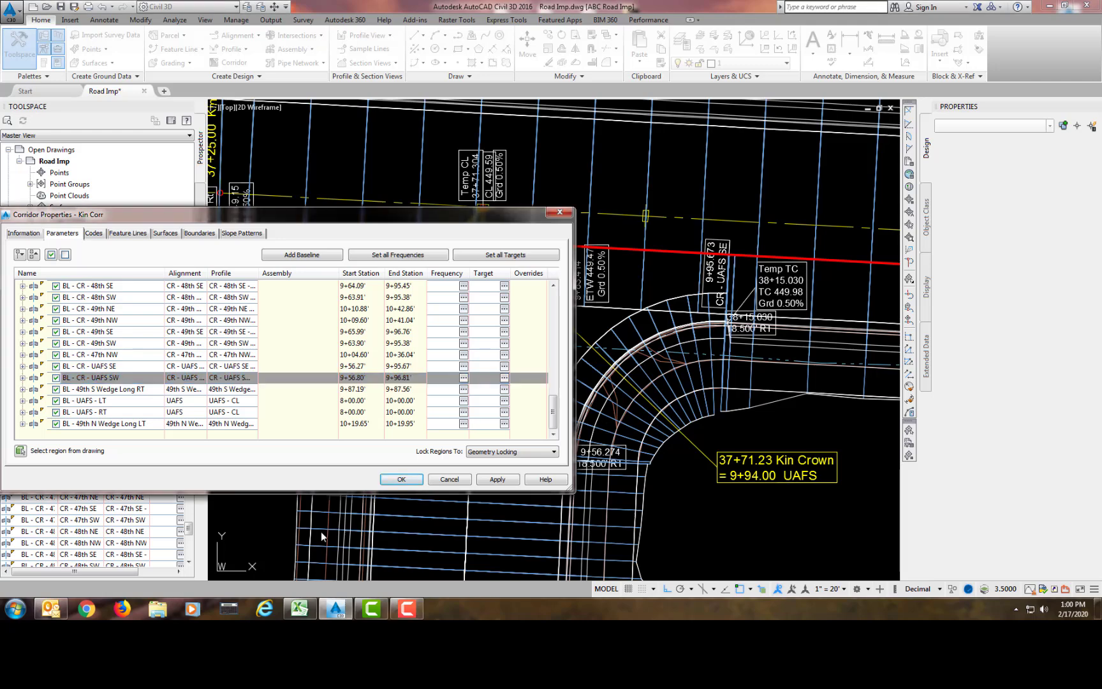
{"action": "left_click", "coordinate": [415, 480]}
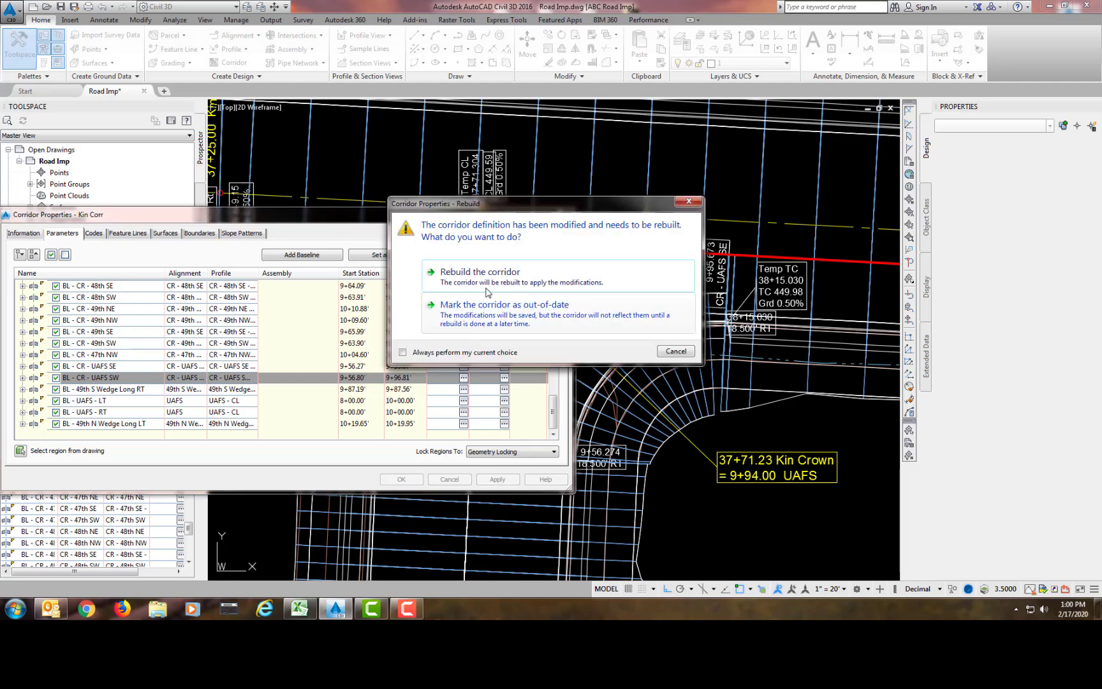
{"action": "left_click", "coordinate": [497, 280]}
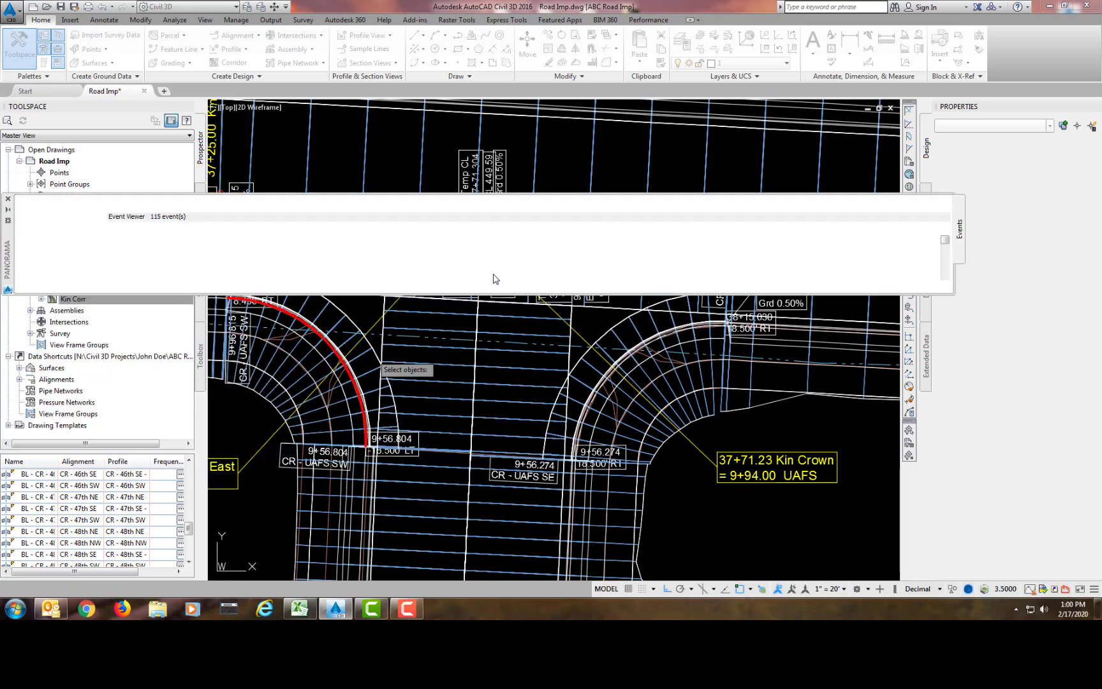
Clear all events from the Event Viewer and close it
{"action": "left_click", "coordinate": [30, 202]}
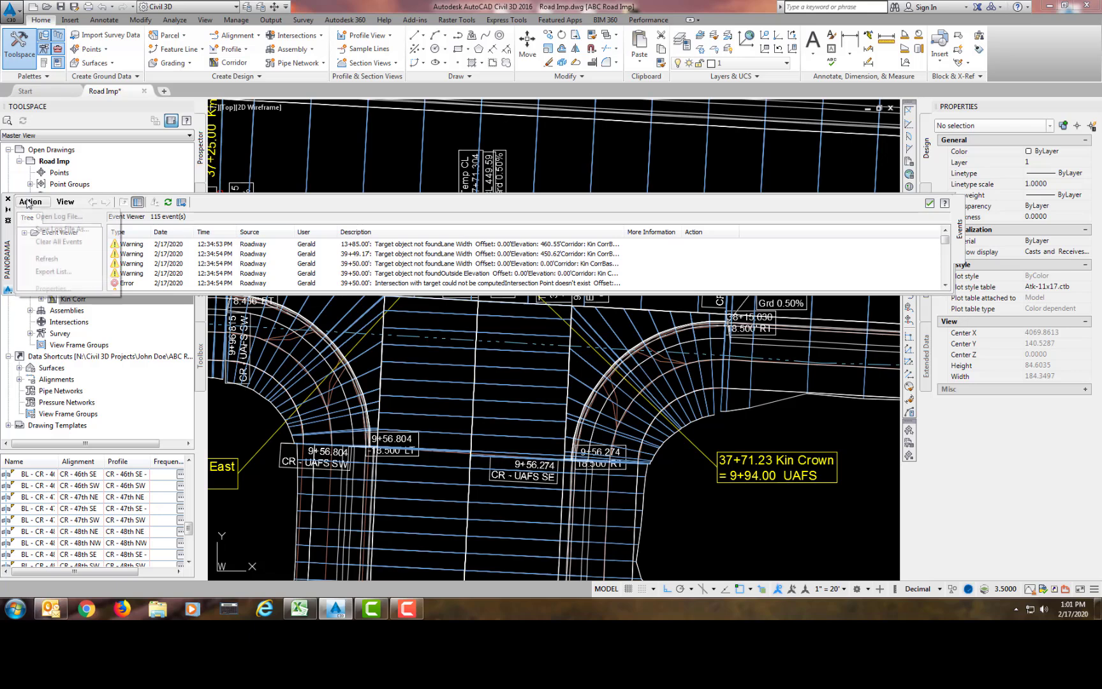
{"action": "left_click", "coordinate": [64, 242]}
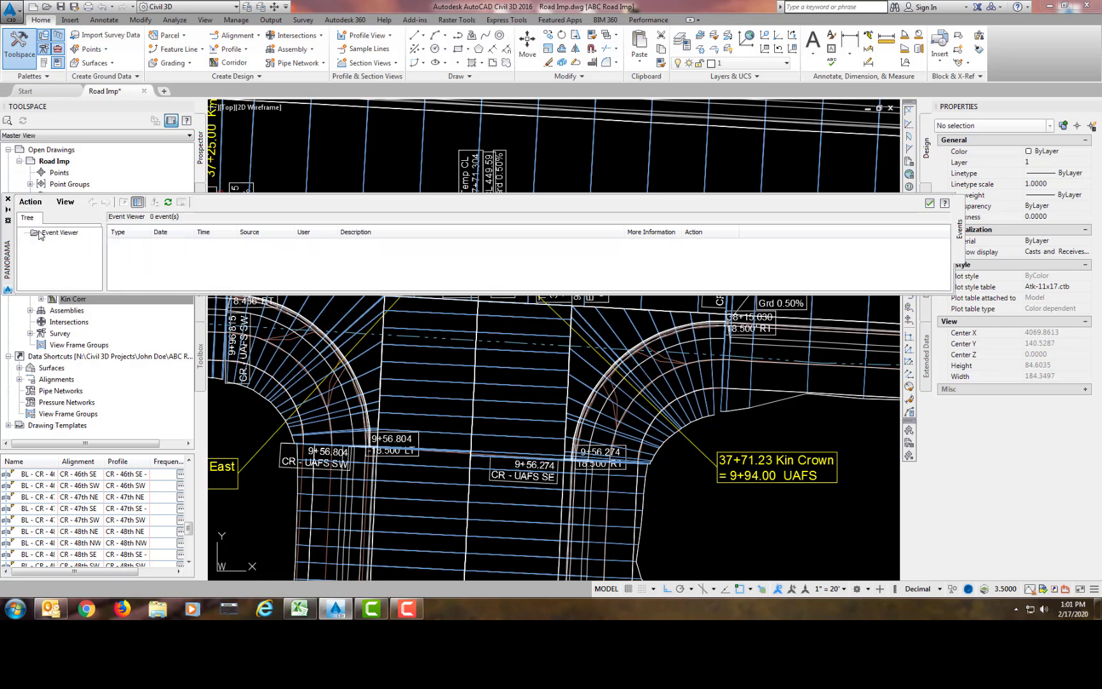
{"action": "left_click", "coordinate": [8, 200]}
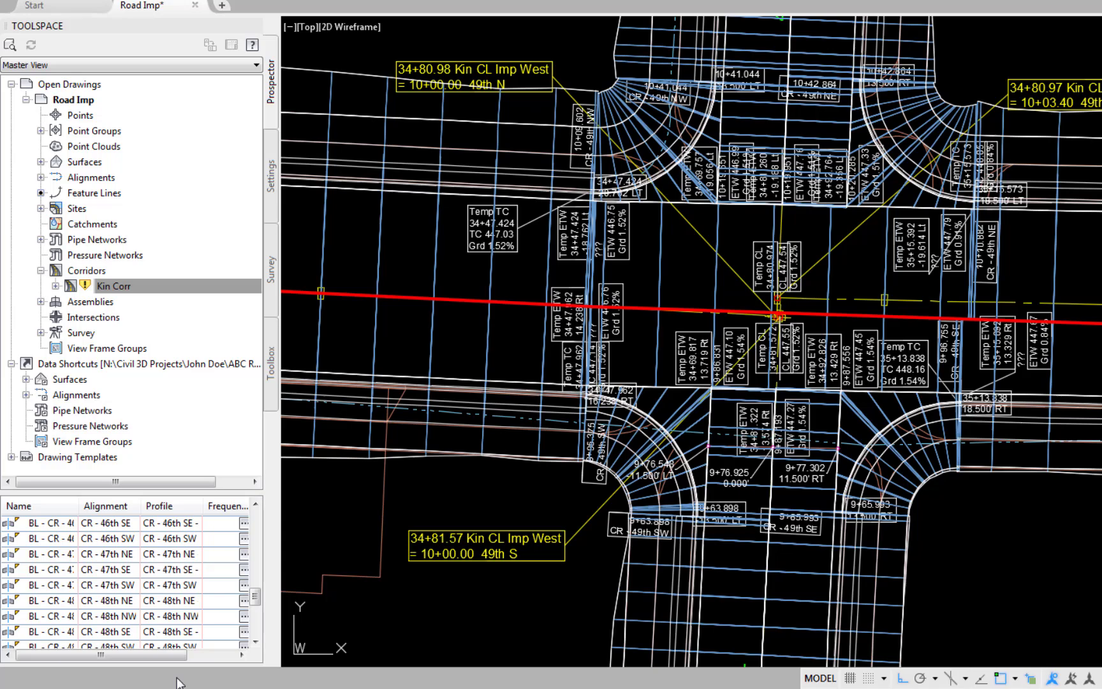
Reopen the Kin Corr corridor properties, collapse all baselines and open the target mapping of BL - 49th N Wedge Long LT
{"action": "right_click", "coordinate": [117, 287]}
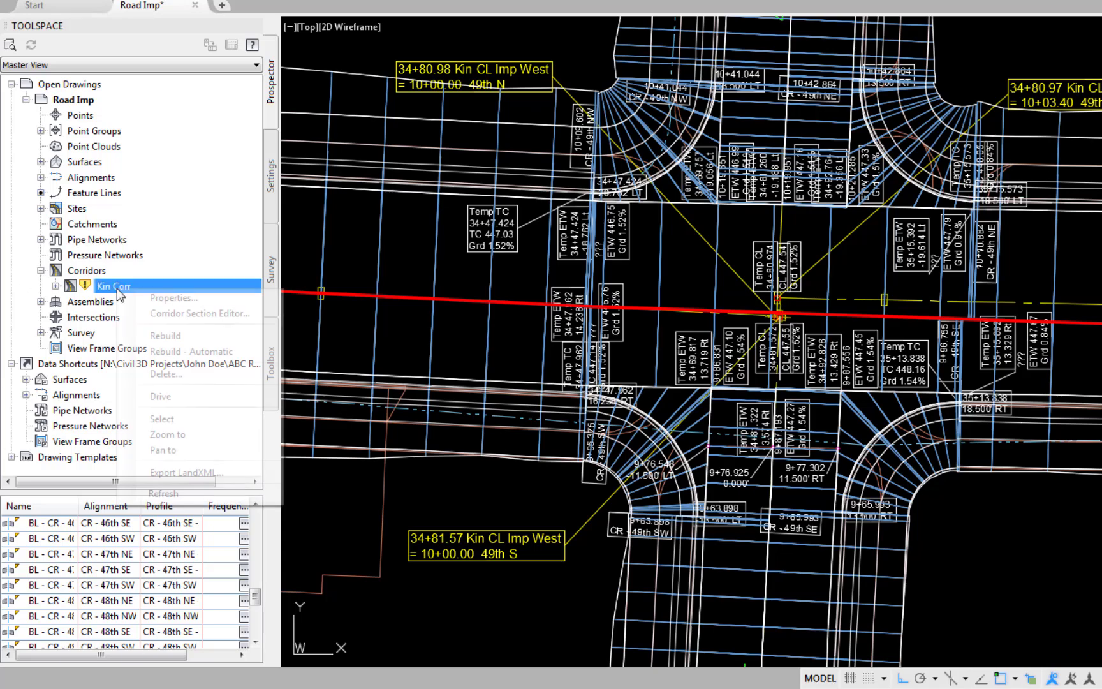
{"action": "left_click", "coordinate": [163, 296]}
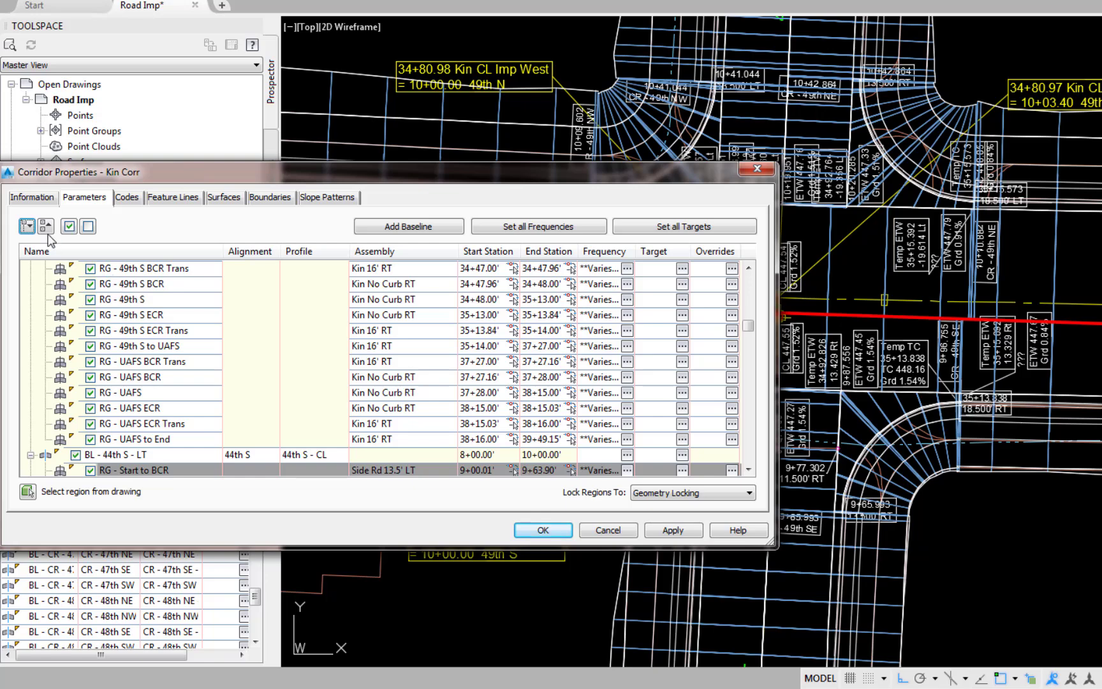
{"action": "left_click", "coordinate": [46, 226]}
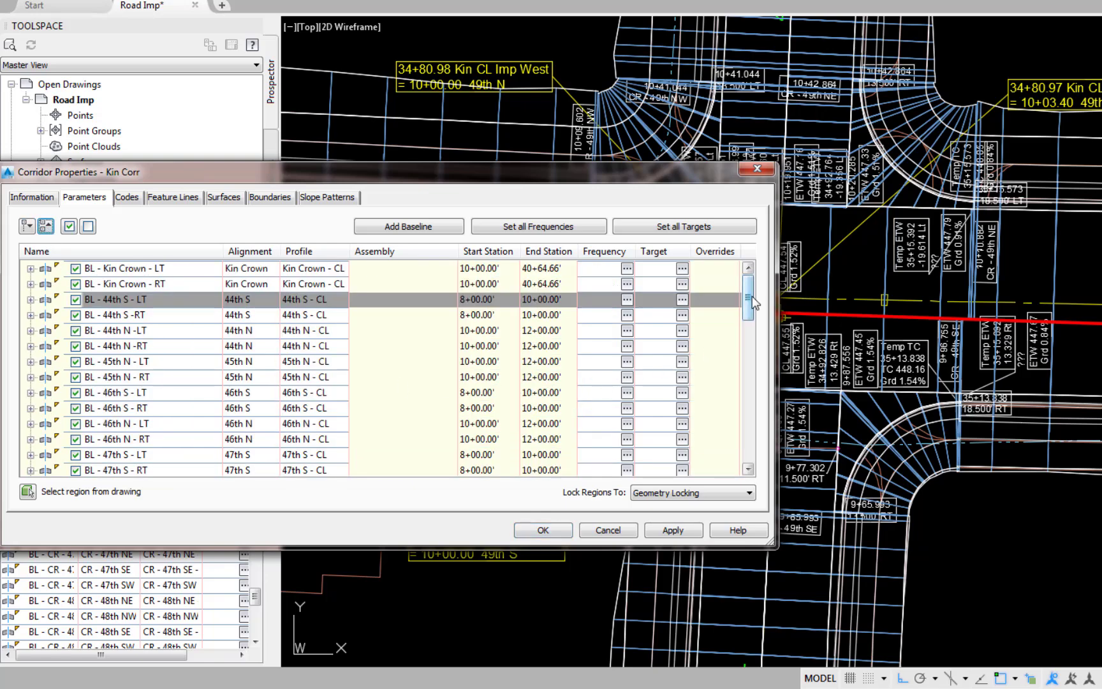
{"action": "left_click_drag", "start_coordinate": [750, 298], "coordinate": [746, 458]}
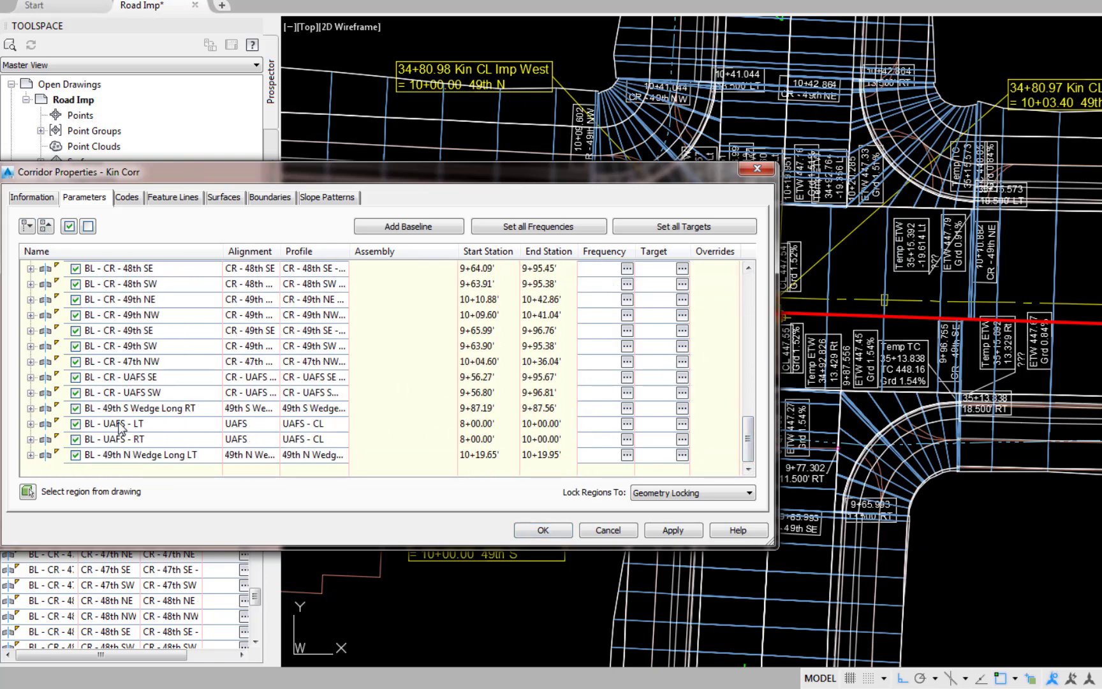
{"action": "left_click", "coordinate": [139, 455]}
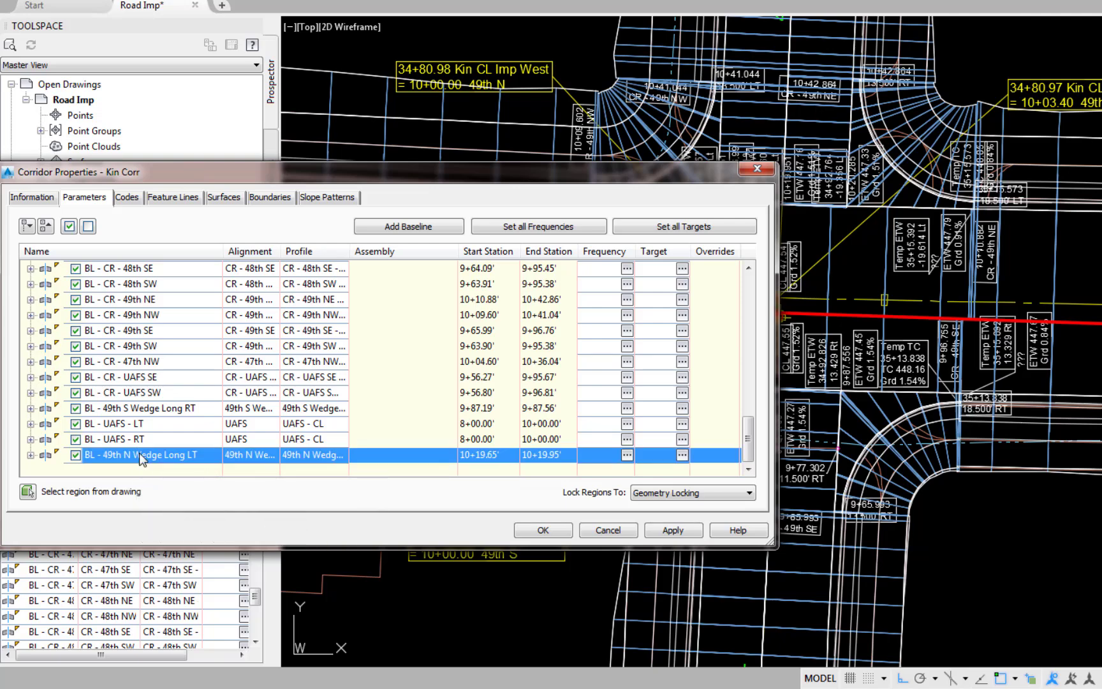
{"action": "left_click", "coordinate": [682, 455]}
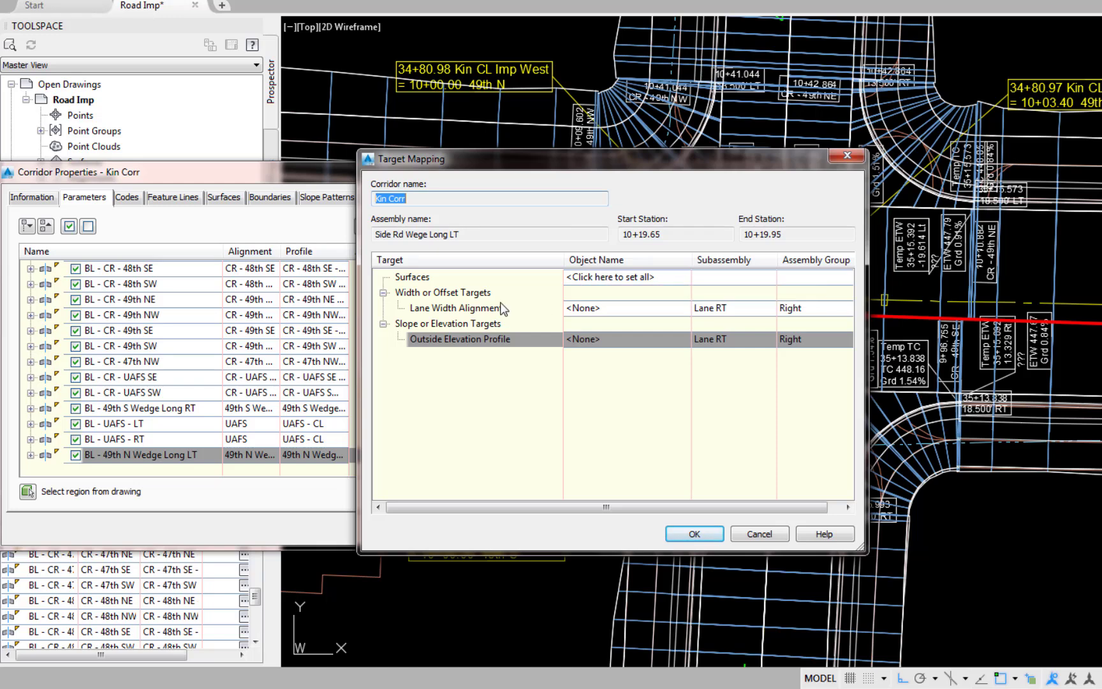
Set the Lane RT width target of BL - 49th N Wedge Long LT to the feature line ETW - Kin LT, selected in the drawing
{"action": "left_click", "coordinate": [601, 308]}
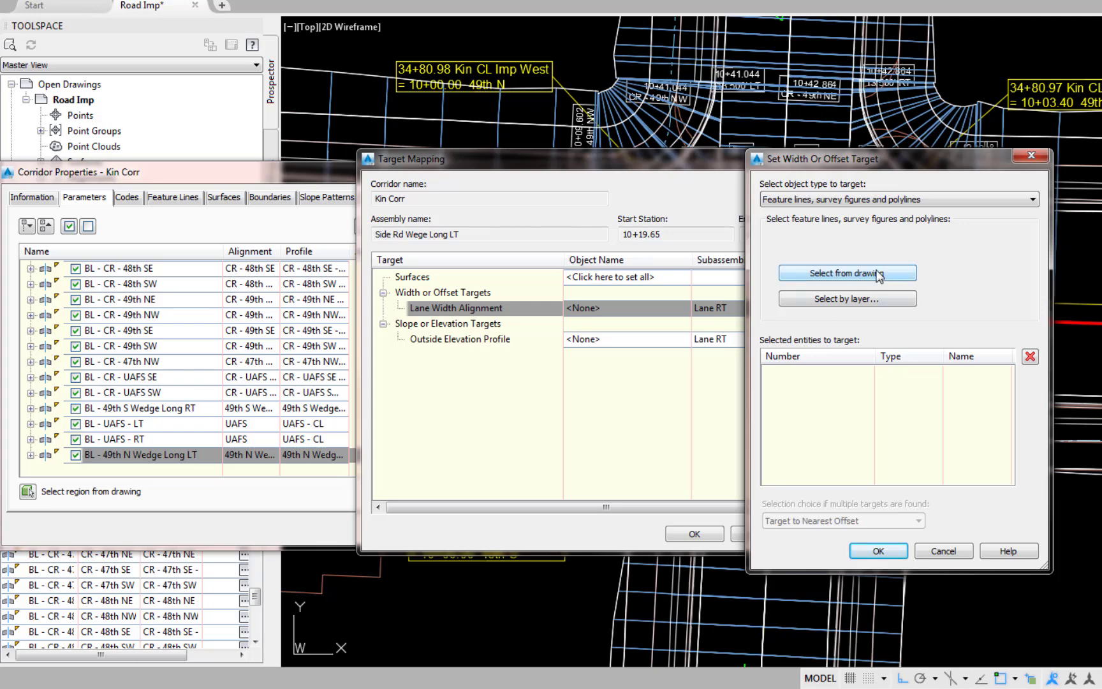
{"action": "left_click", "coordinate": [881, 274]}
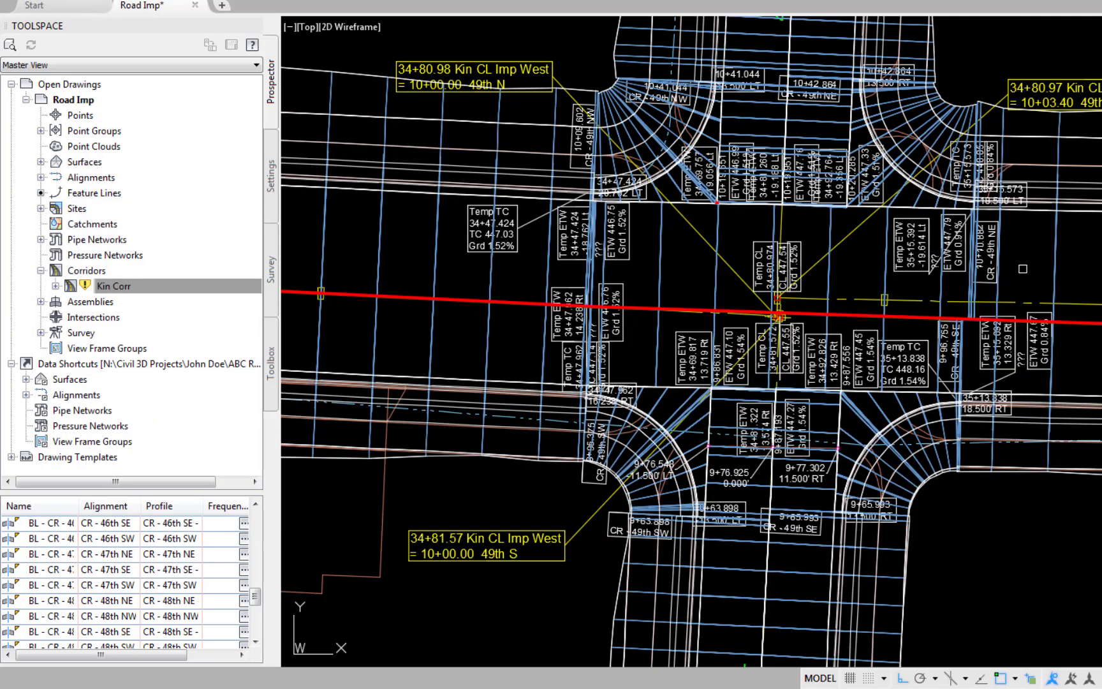
{"action": "left_click", "coordinate": [1042, 212]}
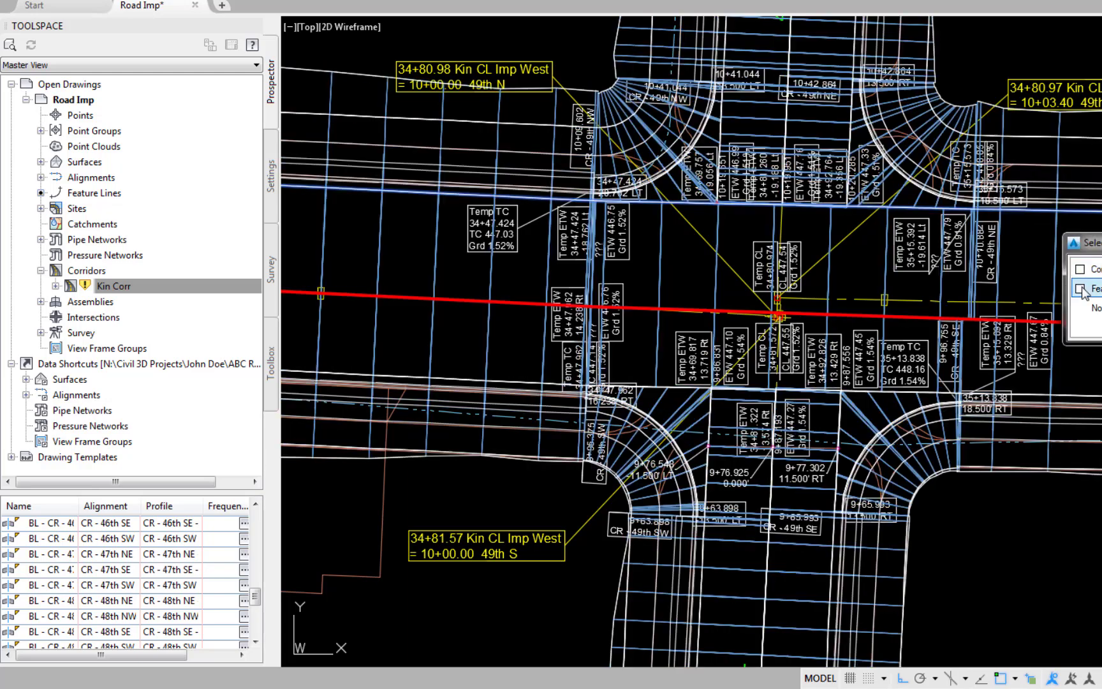
{"action": "left_click", "coordinate": [1082, 289]}
{"action": "key", "text": "Return"}
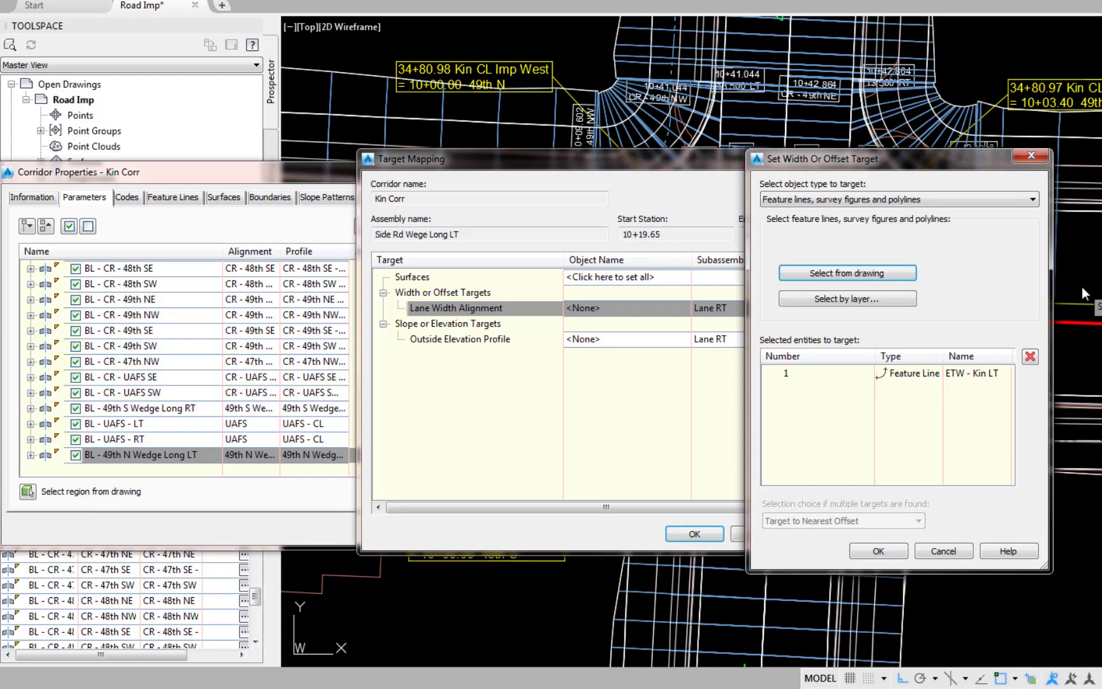
{"action": "left_click", "coordinate": [879, 550]}
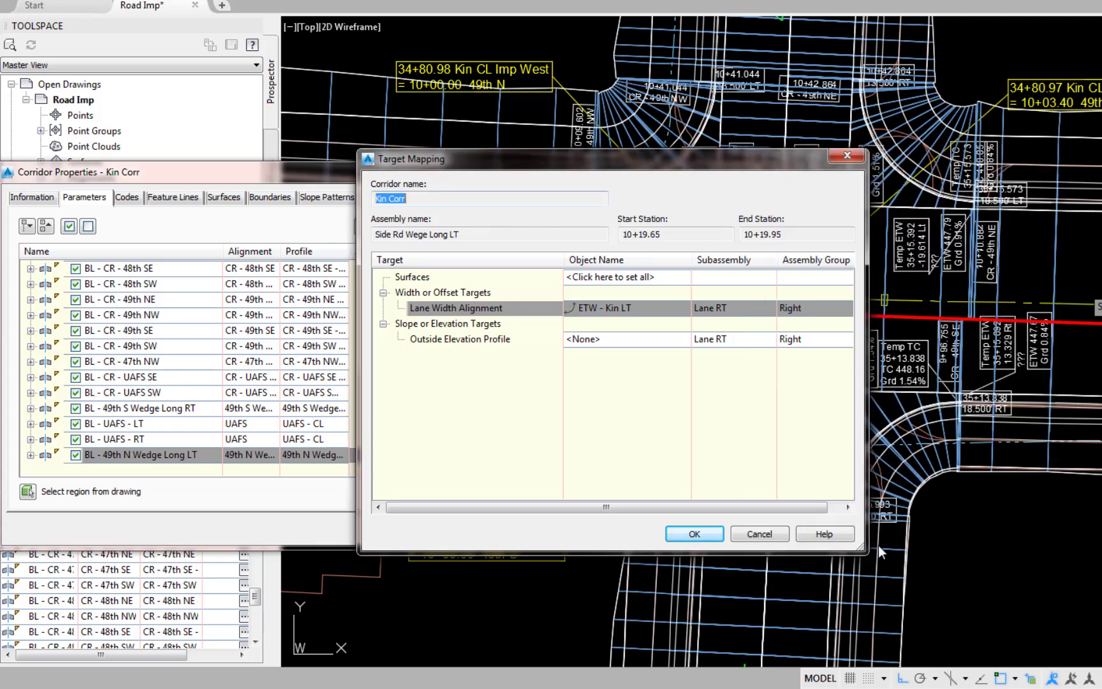
Set the Lane RT outside elevation target of BL - 49th N Wedge Long LT to the Kin Crown alignment's Kin ETW - LT profile
{"action": "left_click", "coordinate": [600, 340]}
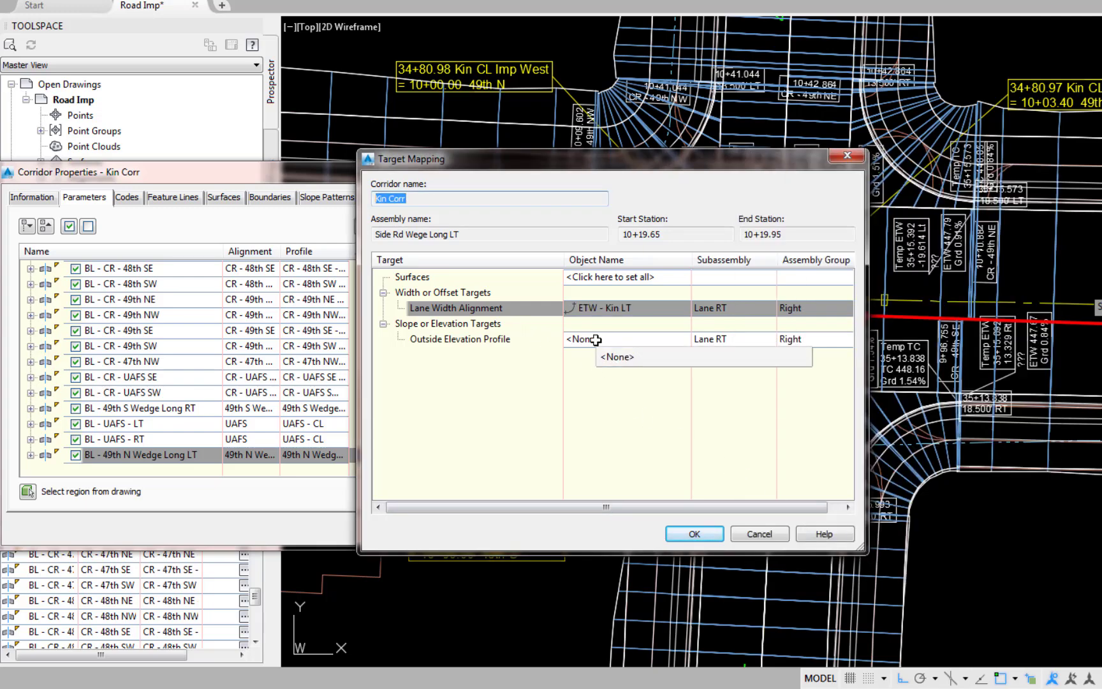
{"action": "left_click", "coordinate": [543, 296]}
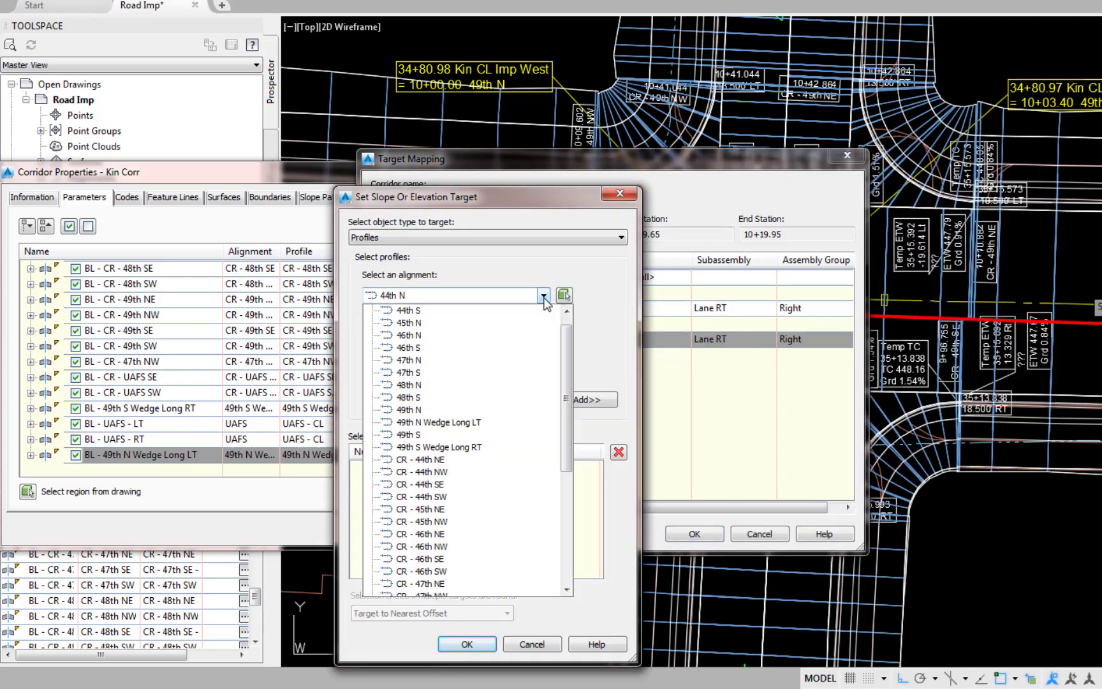
{"action": "left_click_drag", "start_coordinate": [571, 371], "coordinate": [571, 538]}
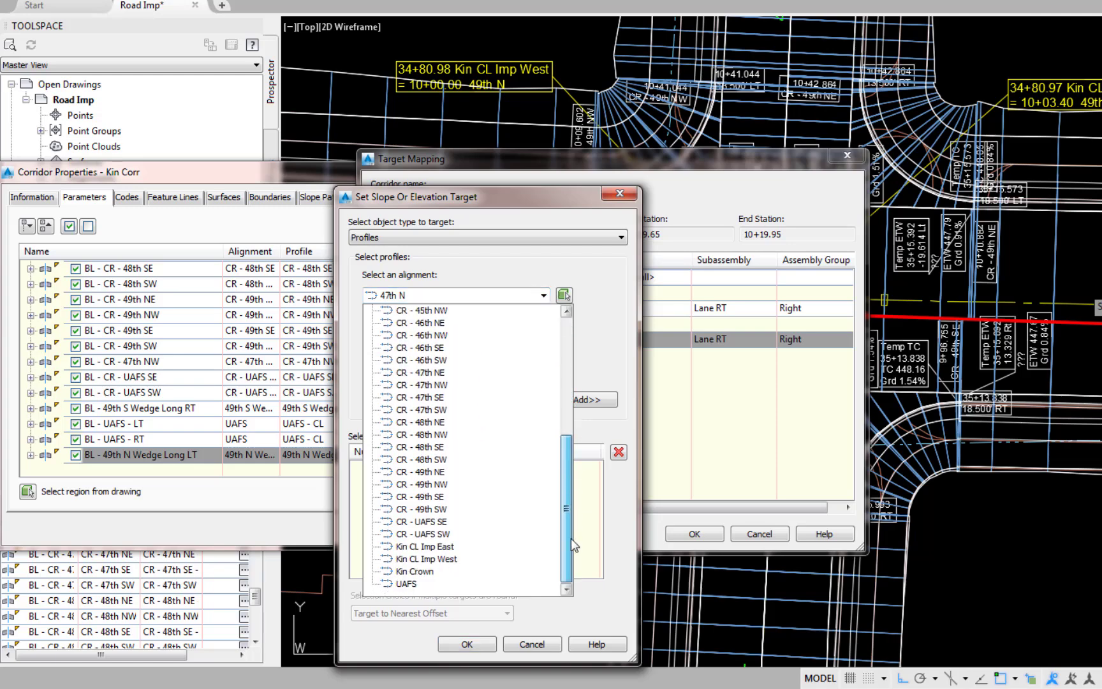
{"action": "left_click", "coordinate": [414, 571]}
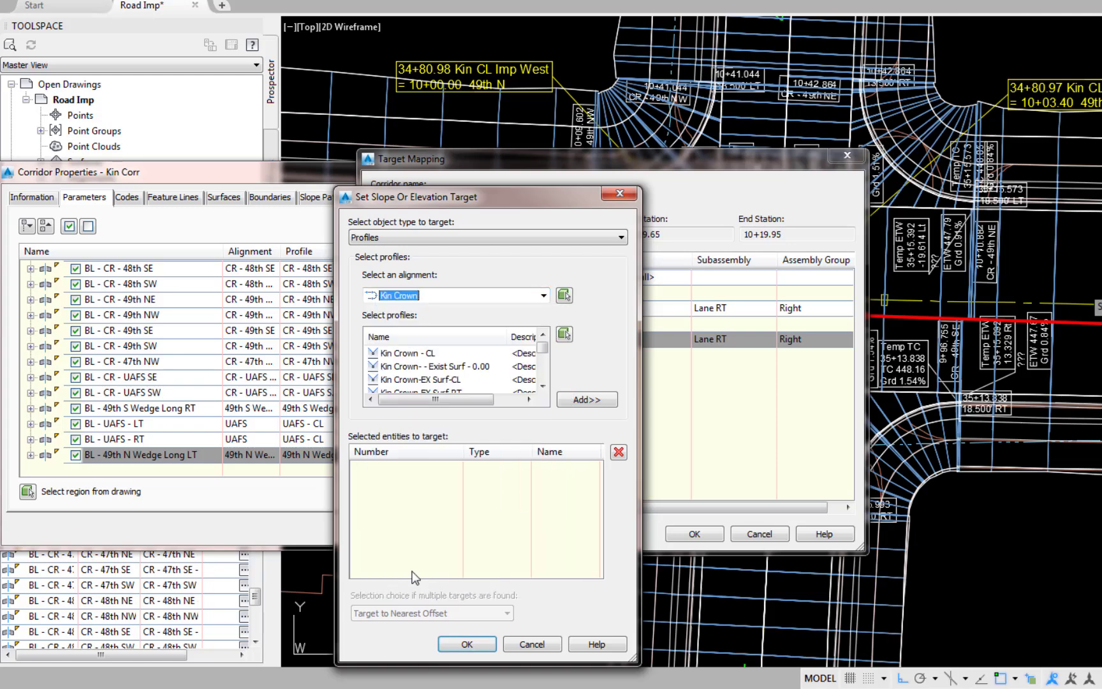
{"action": "left_click", "coordinate": [542, 365]}
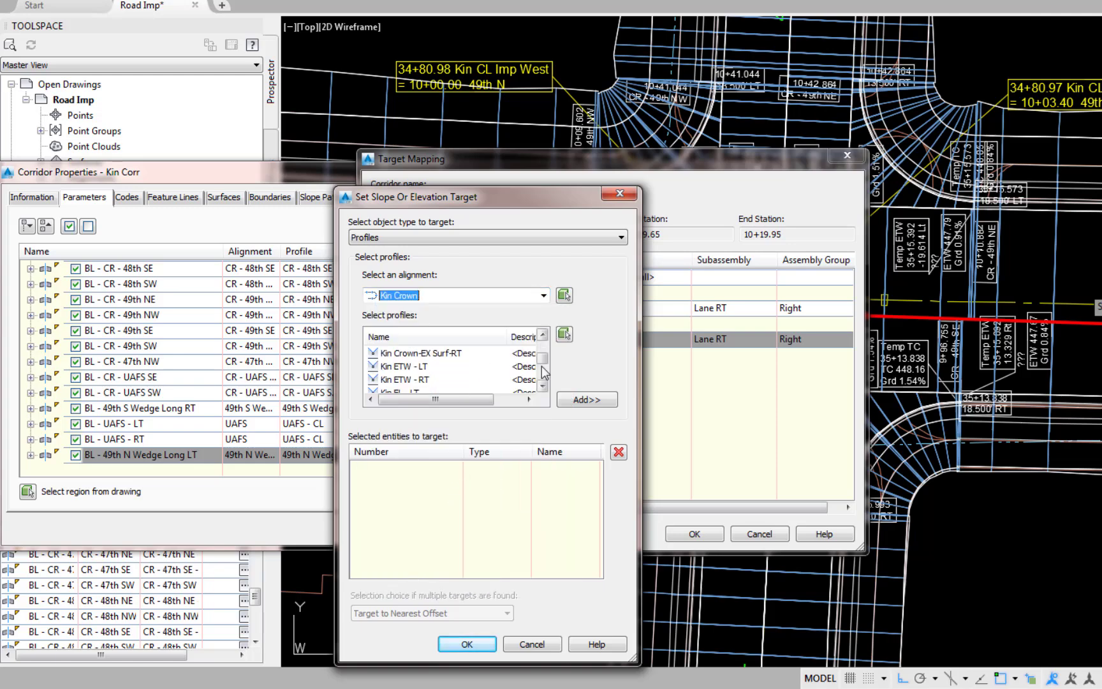
{"action": "left_click", "coordinate": [425, 368]}
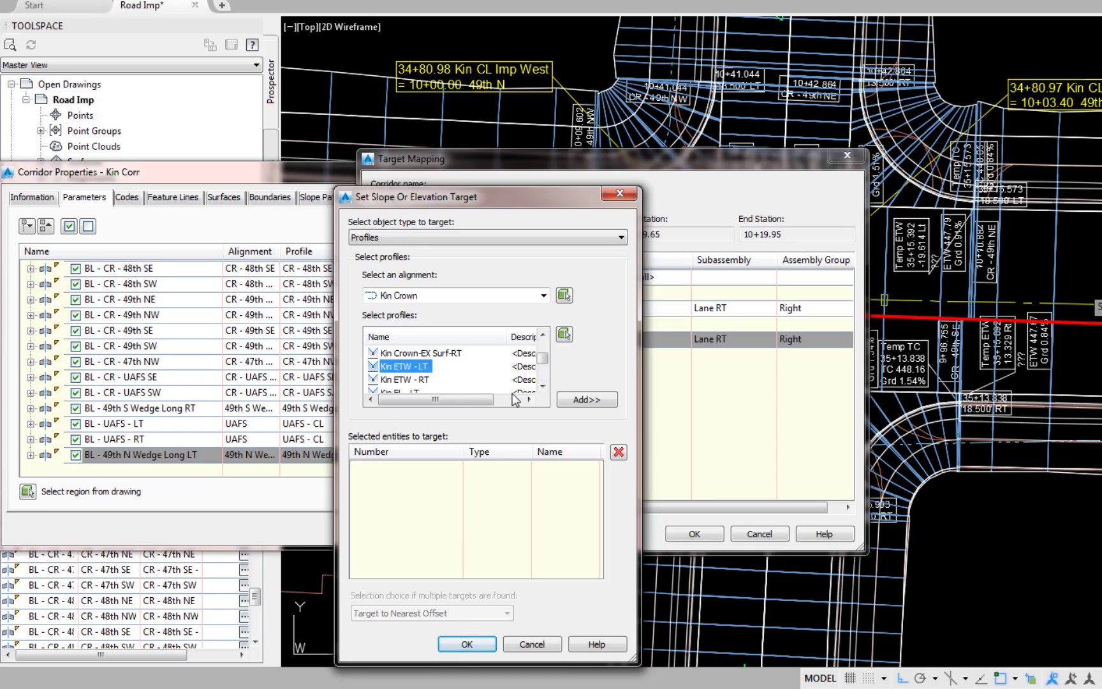
{"action": "left_click", "coordinate": [587, 401]}
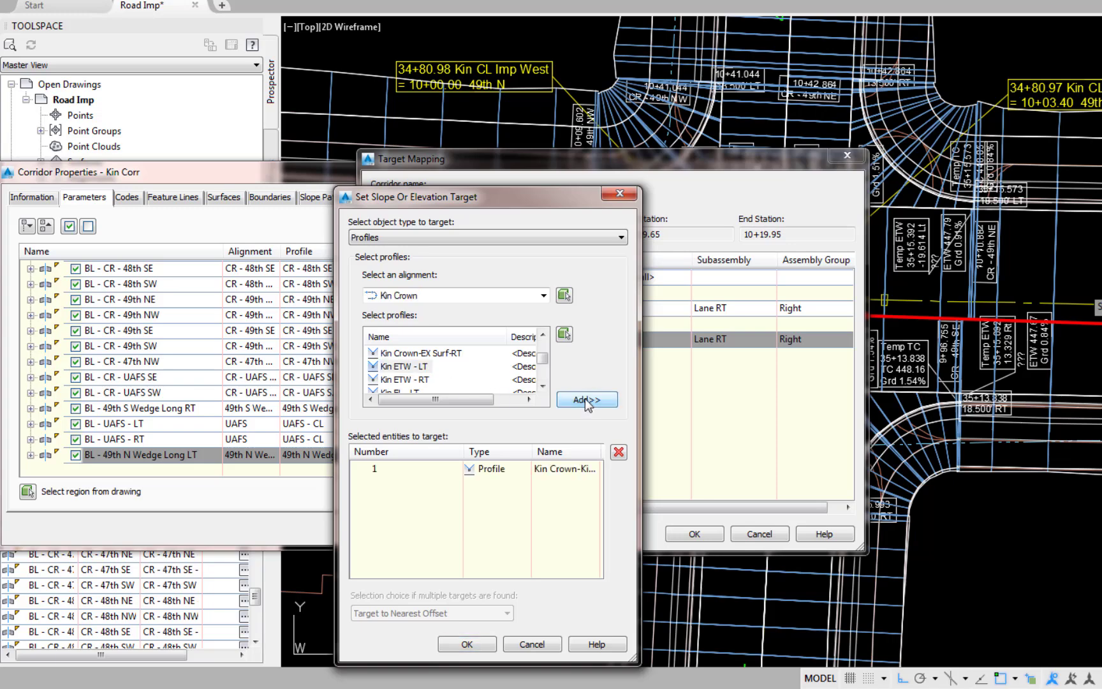
{"action": "left_click", "coordinate": [480, 645]}
Accept the target mapping and rebuild the Kin Corr corridor with the new wedge targets
{"action": "left_click", "coordinate": [694, 535]}
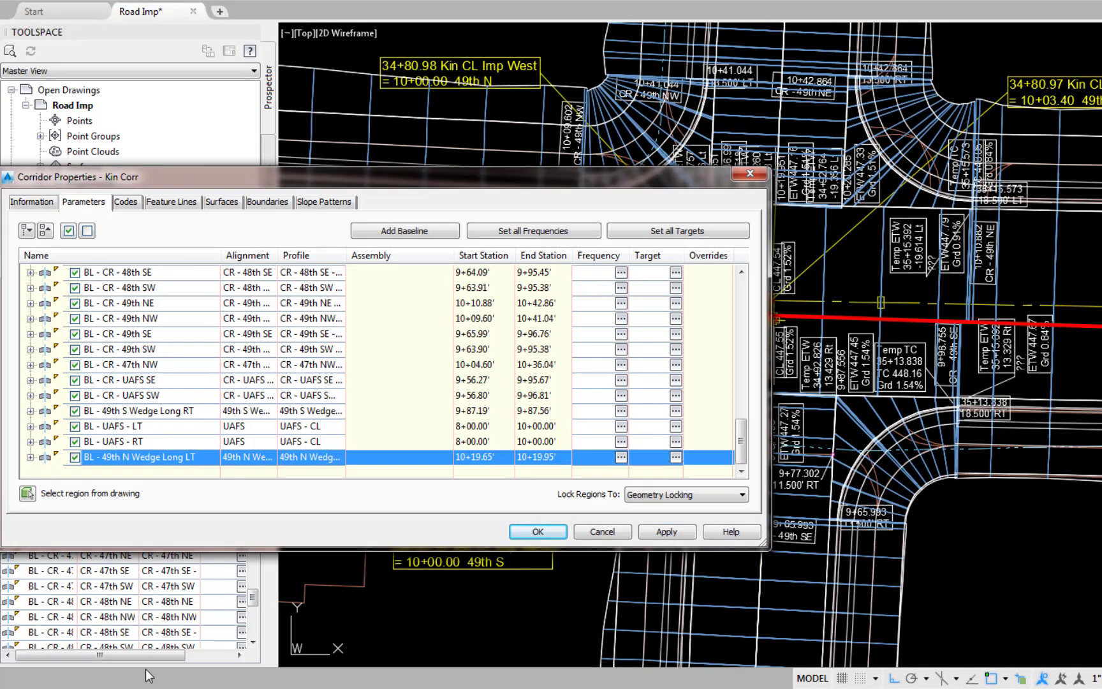
{"action": "left_click", "coordinate": [535, 534]}
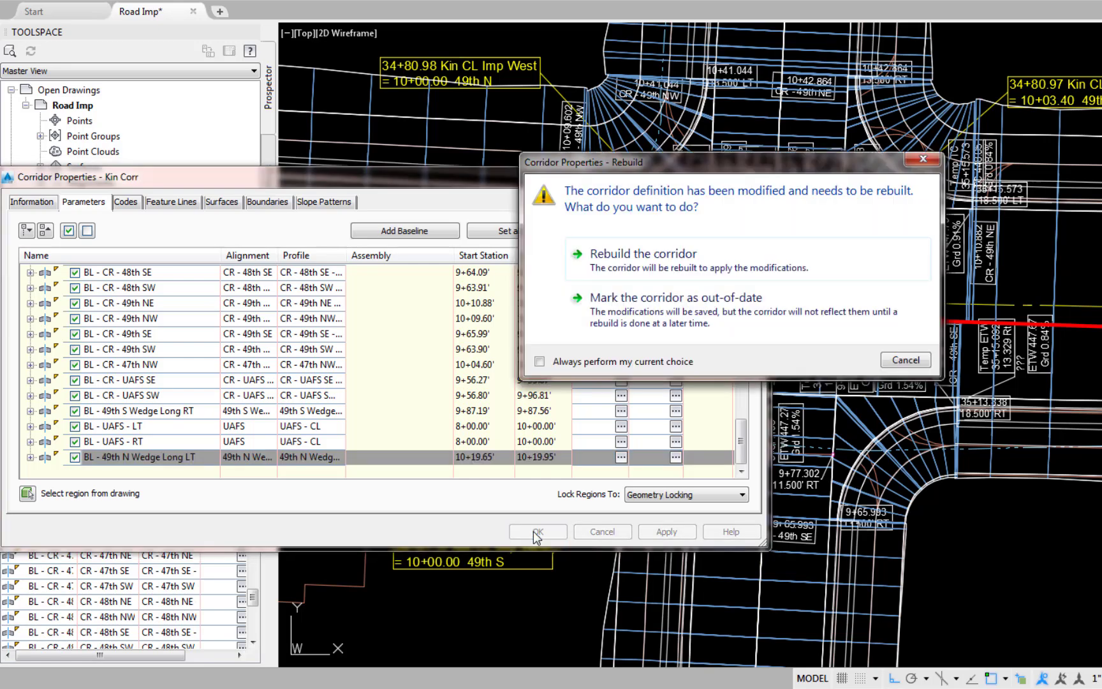
{"action": "left_click", "coordinate": [643, 255]}
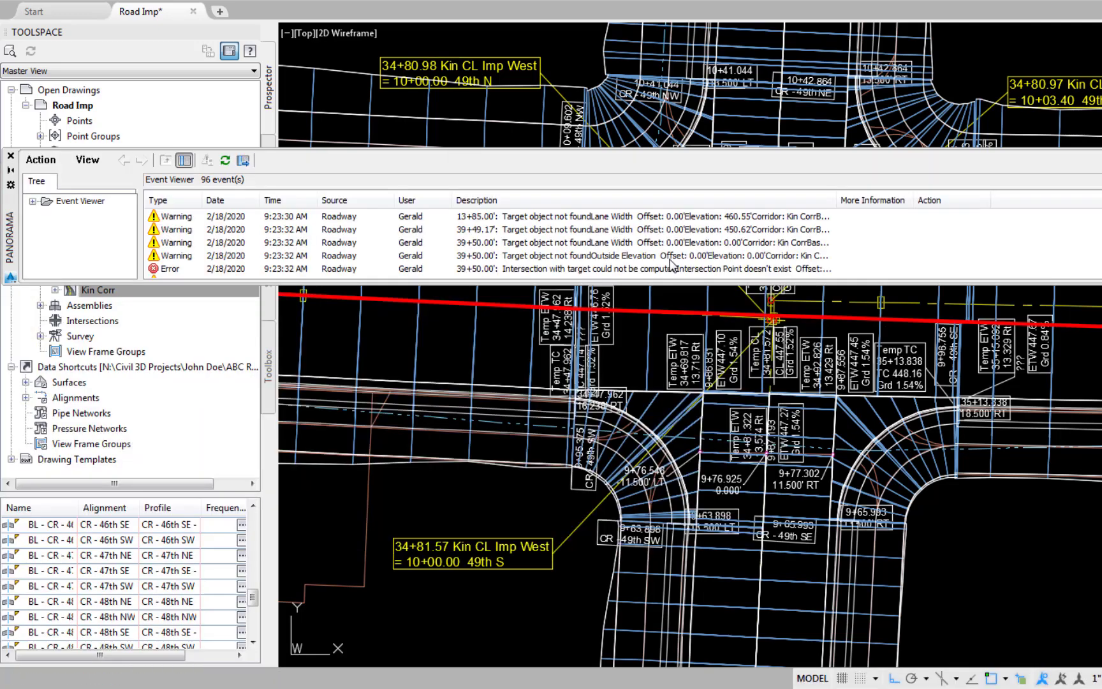
Export the event list as a tab-delimited text file named Corridor Events in the ABC Road Imp project's Reports folder
{"action": "left_click", "coordinate": [243, 161]}
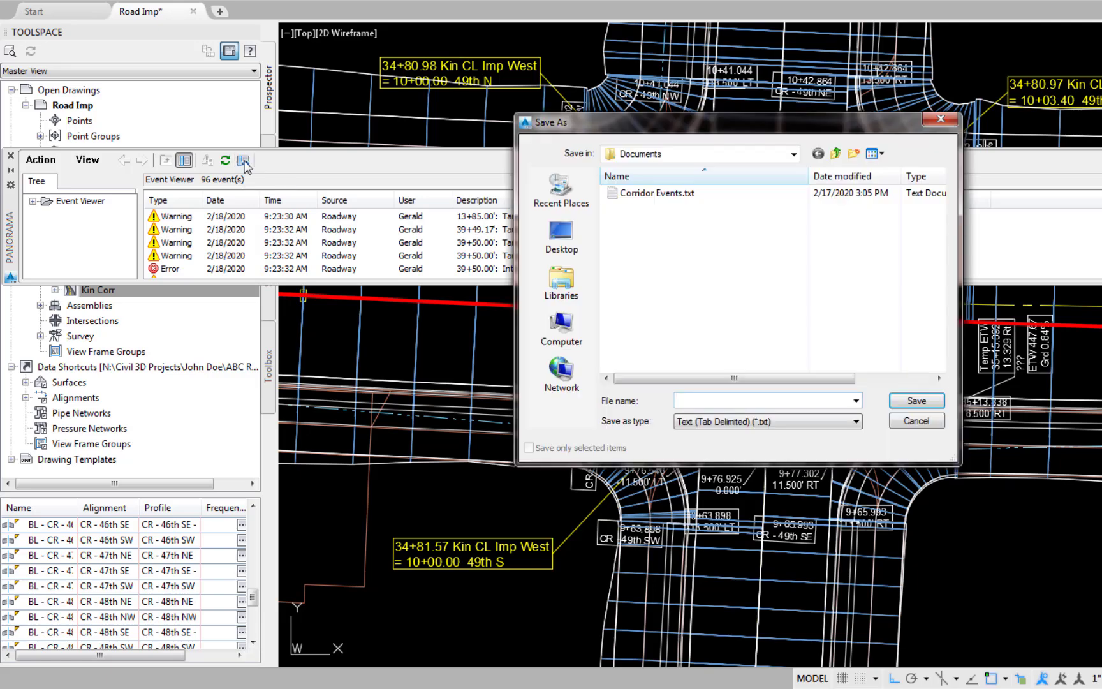
{"action": "left_click", "coordinate": [794, 153]}
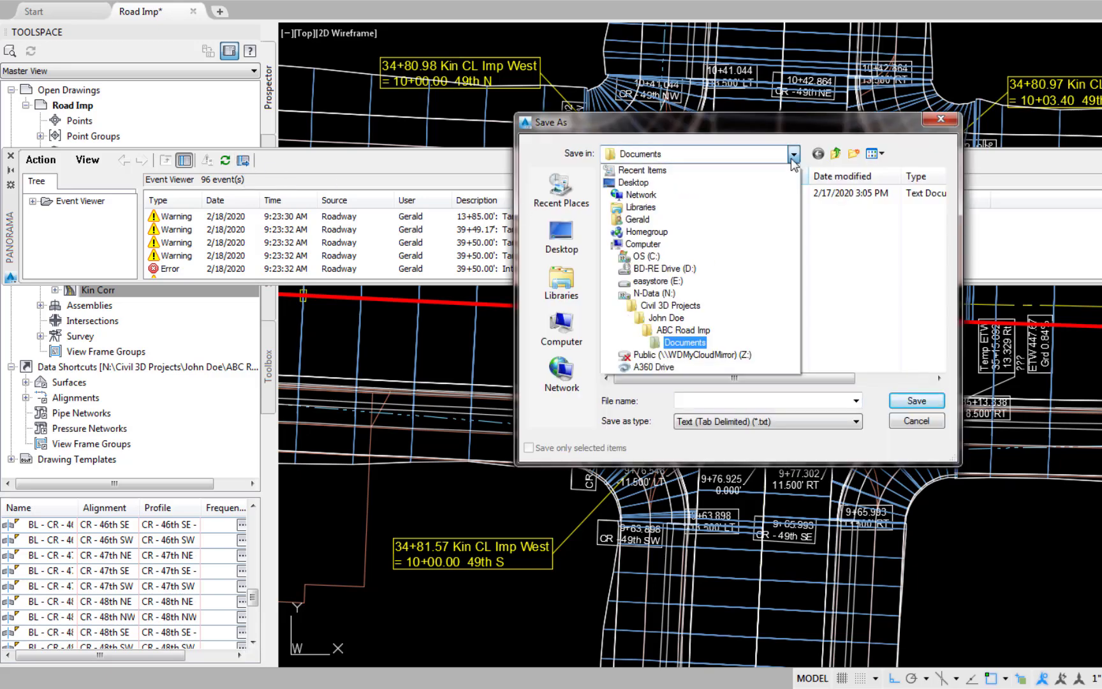
{"action": "left_click", "coordinate": [680, 331]}
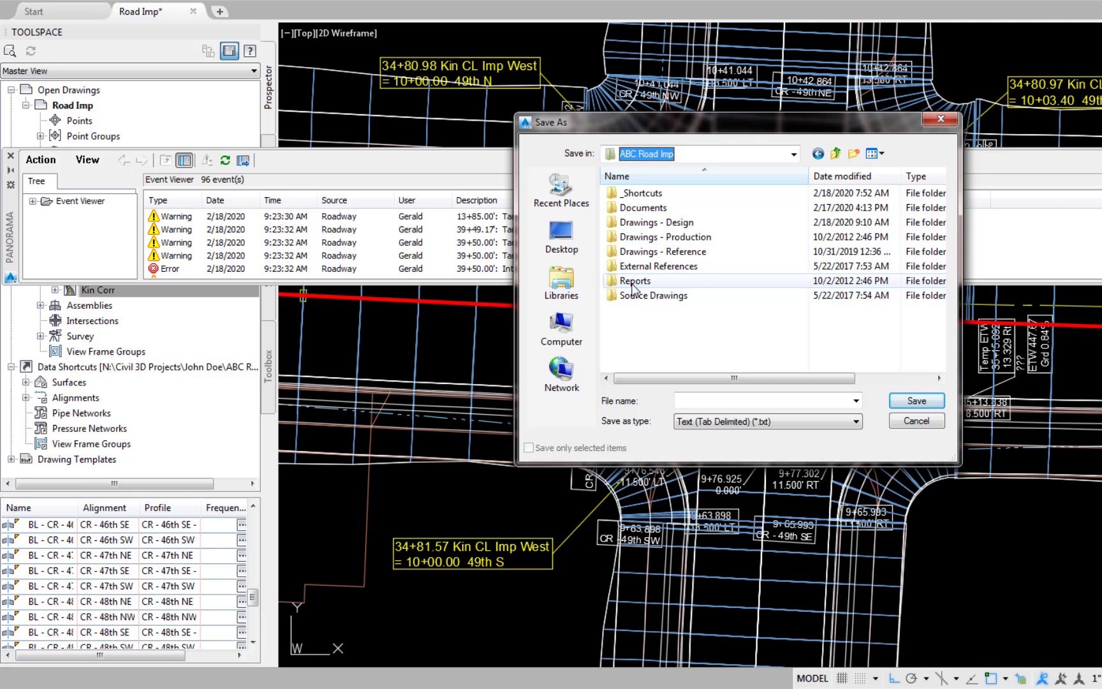
{"action": "double_click", "coordinate": [633, 288]}
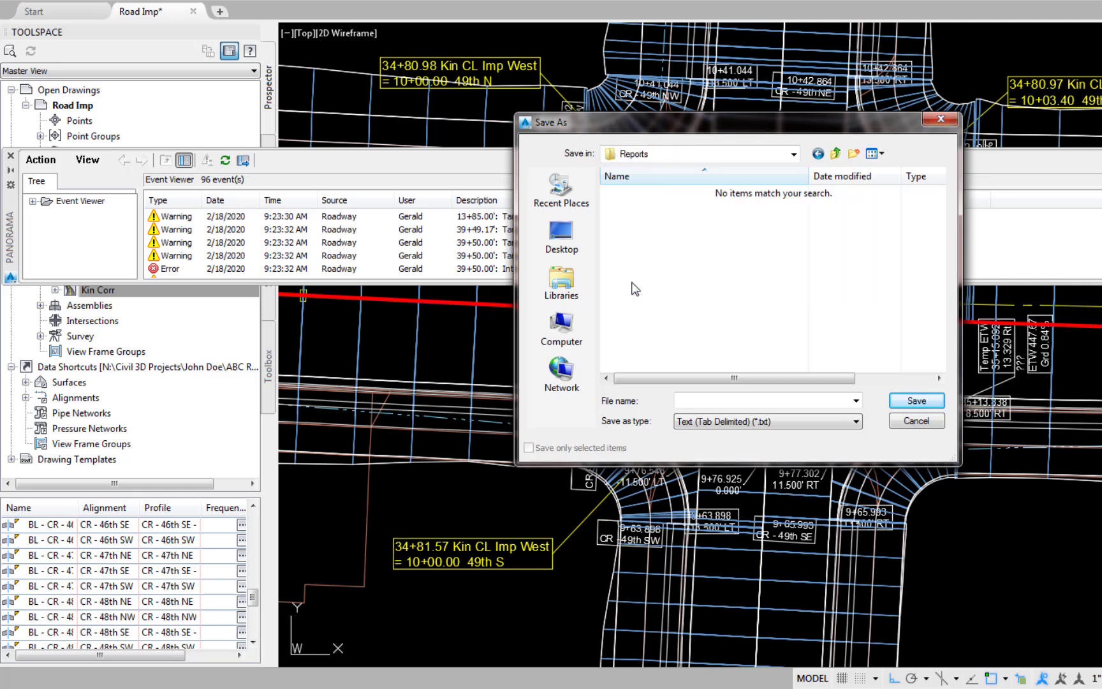
{"action": "left_click", "coordinate": [686, 398]}
{"action": "type", "text": "Corridor Events"}
{"action": "left_click", "coordinate": [917, 400]}
Clear all events from the Event Viewer and close it
{"action": "left_click", "coordinate": [41, 159]}
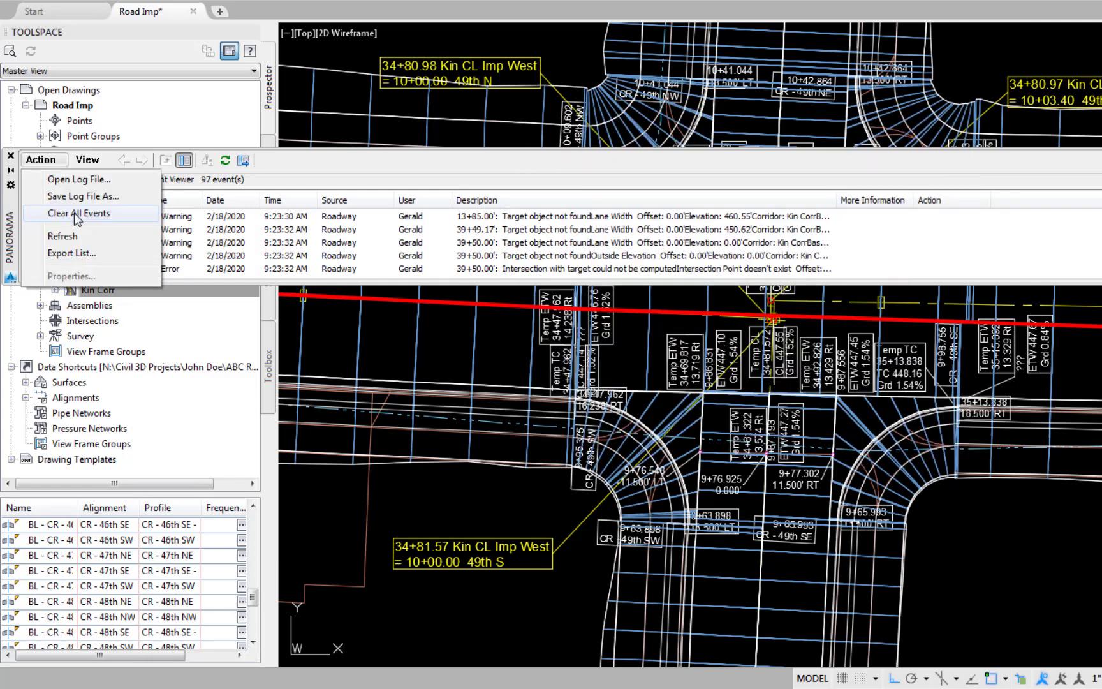
{"action": "left_click", "coordinate": [74, 214]}
{"action": "left_click", "coordinate": [11, 156]}
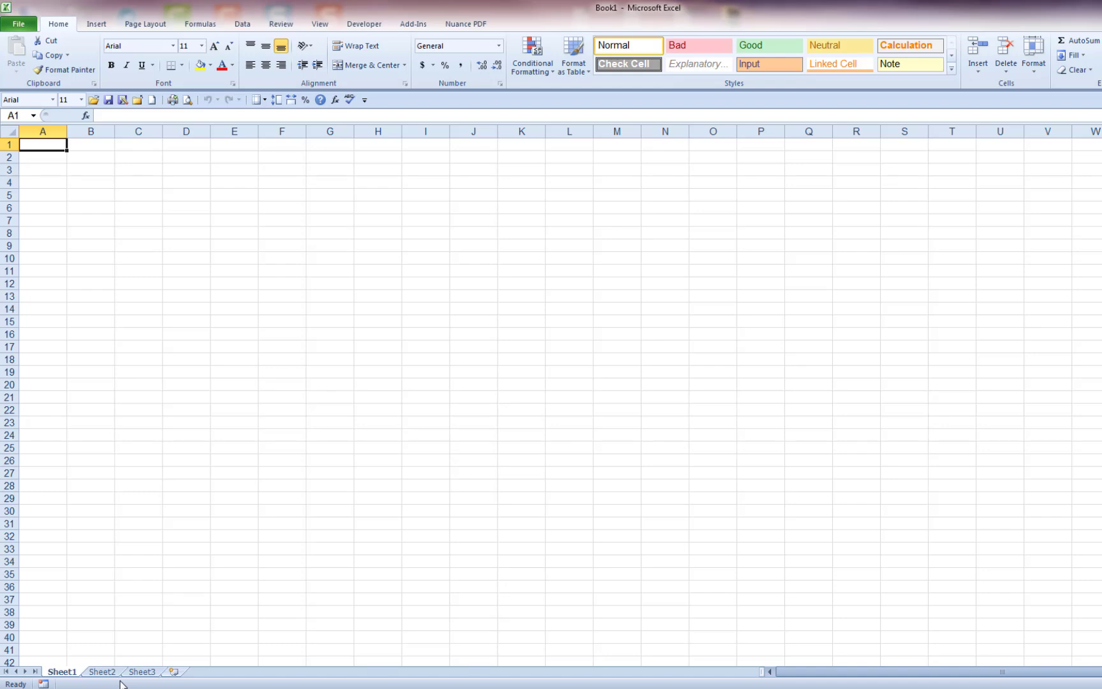
Switch to Excel and start a text import of Corridor Events.txt from the ABC Road Imp project's Reports folder
{"action": "left_click", "coordinate": [242, 23]}
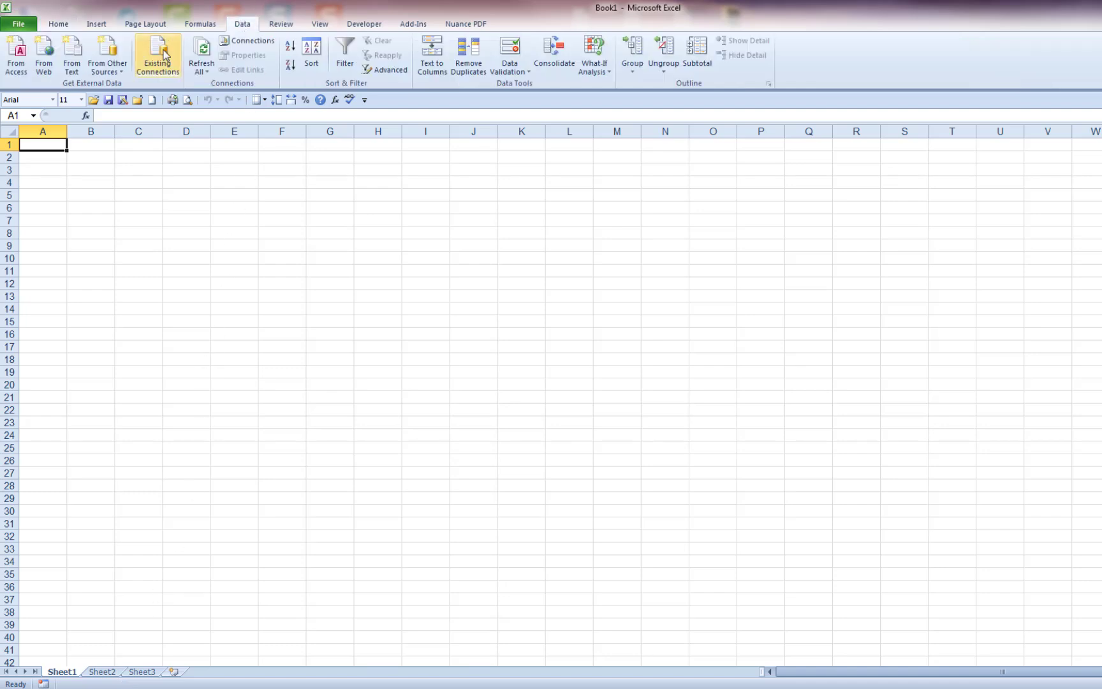
{"action": "left_click", "coordinate": [71, 58]}
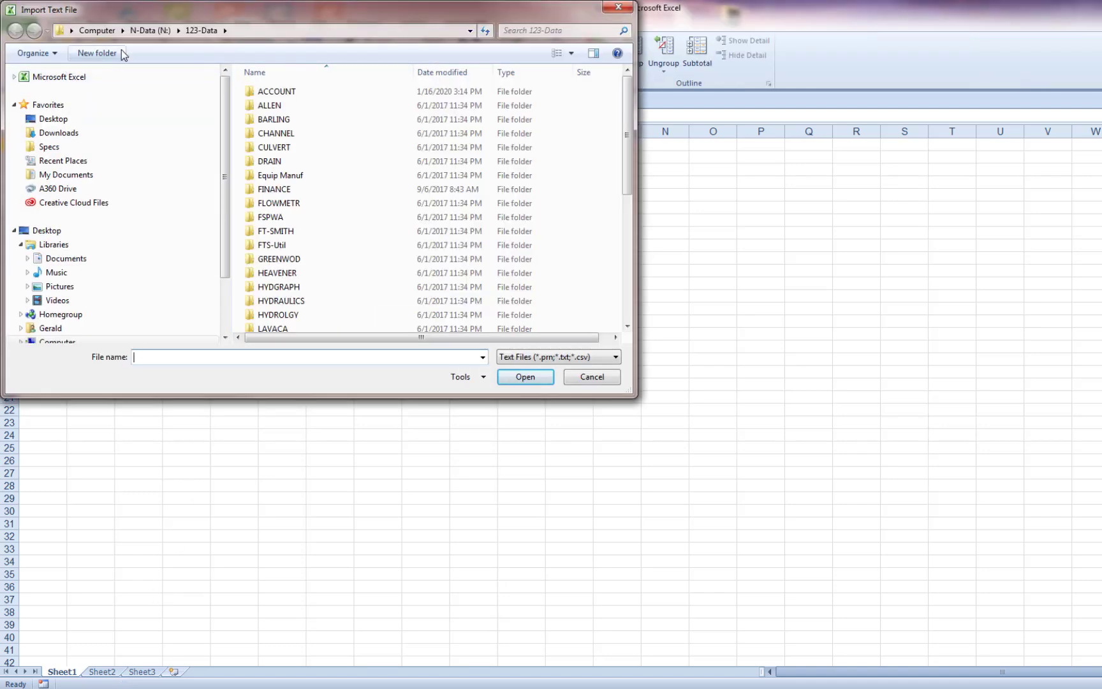
{"action": "left_click", "coordinate": [151, 31]}
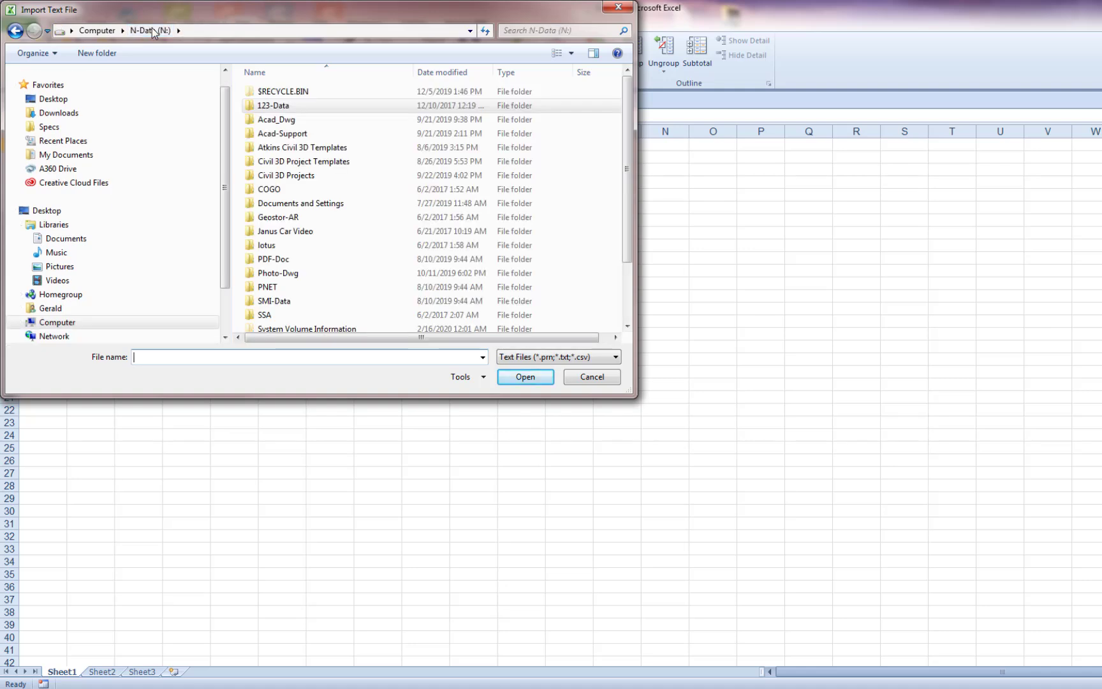
{"action": "double_click", "coordinate": [273, 175]}
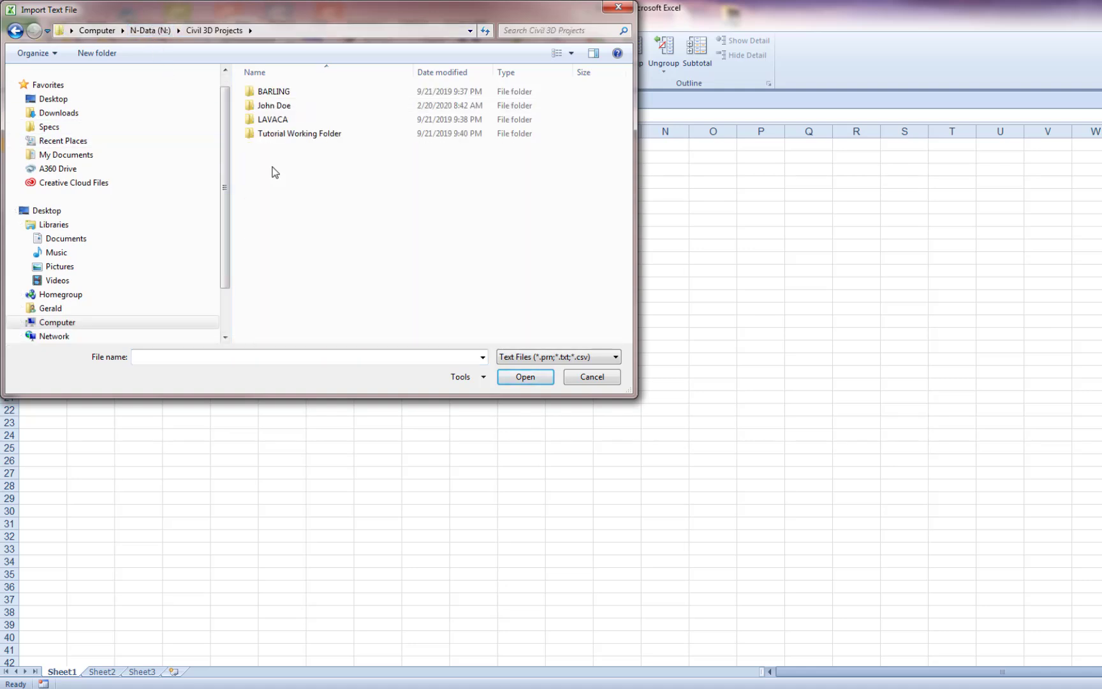
{"action": "double_click", "coordinate": [274, 106]}
{"action": "double_click", "coordinate": [277, 92]}
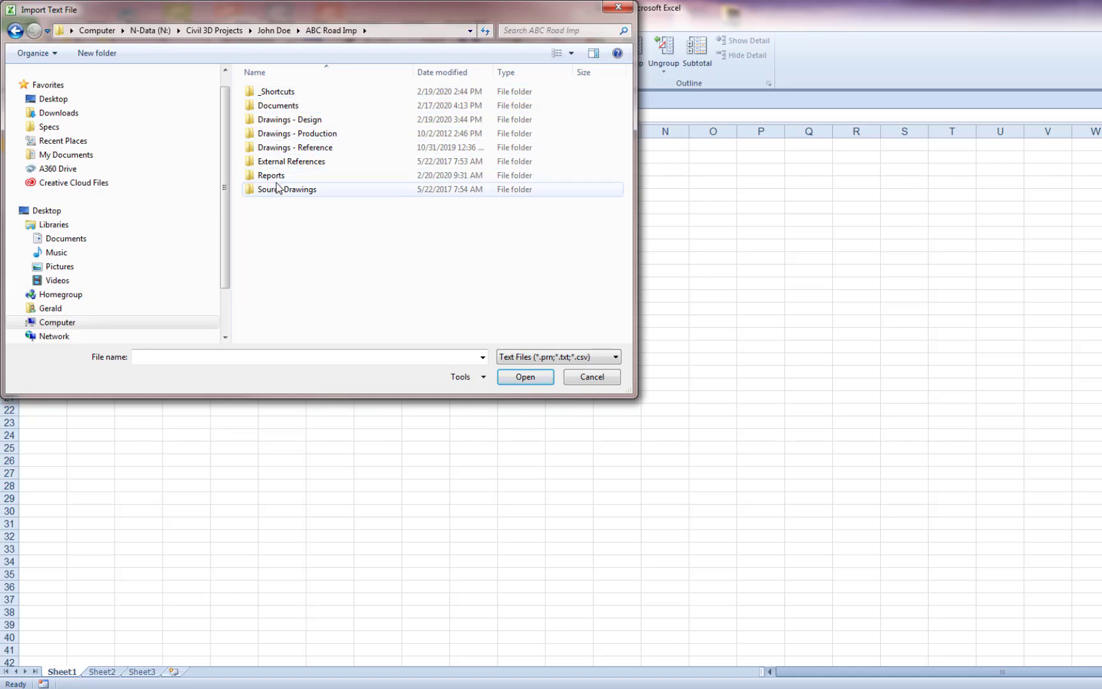
{"action": "double_click", "coordinate": [276, 177]}
{"action": "left_click", "coordinate": [294, 106]}
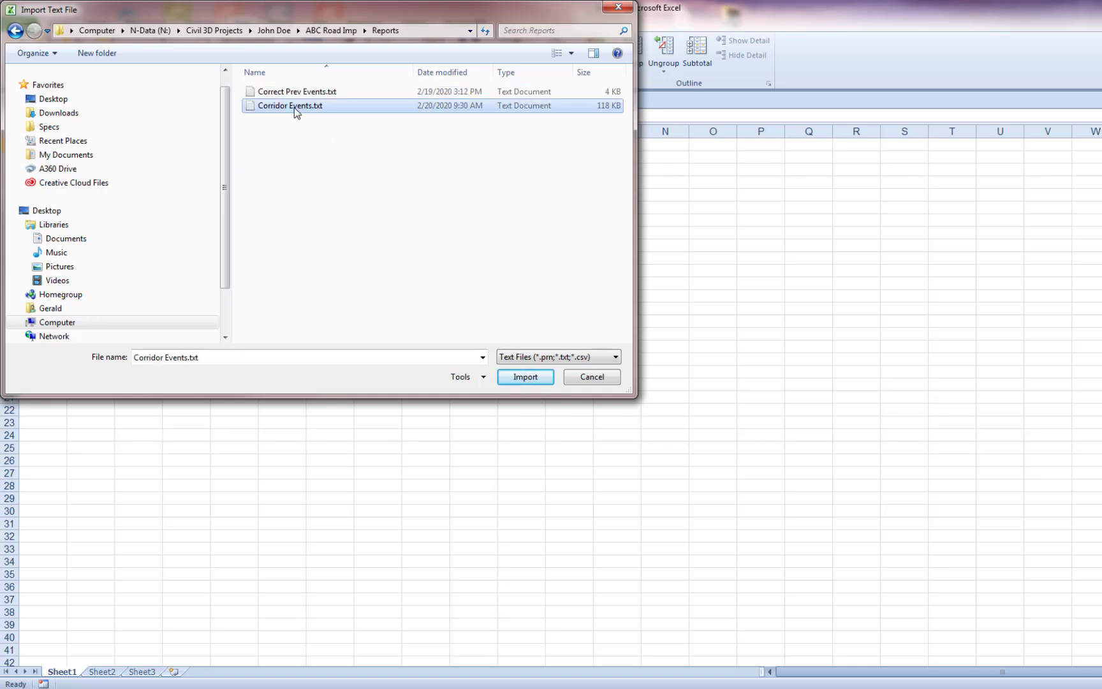
{"action": "left_click", "coordinate": [526, 378]}
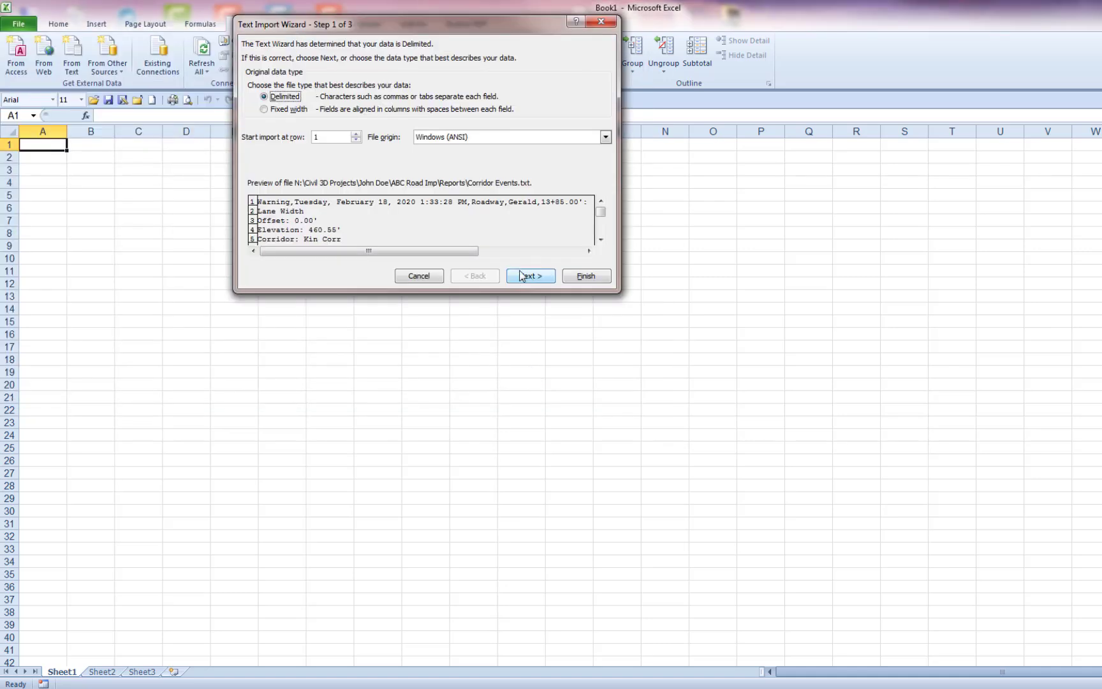
Import the text as delimited data with the Tab delimiter turned off, placing it at cell A1 of the existing worksheet
{"action": "left_click", "coordinate": [528, 277]}
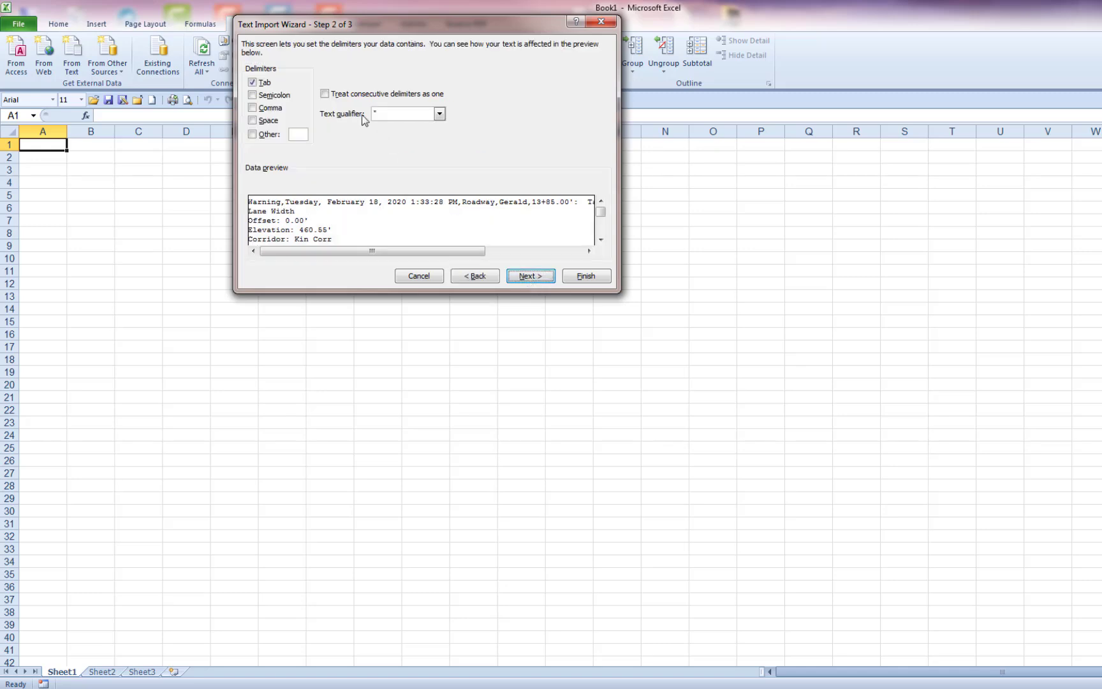
{"action": "left_click", "coordinate": [260, 77]}
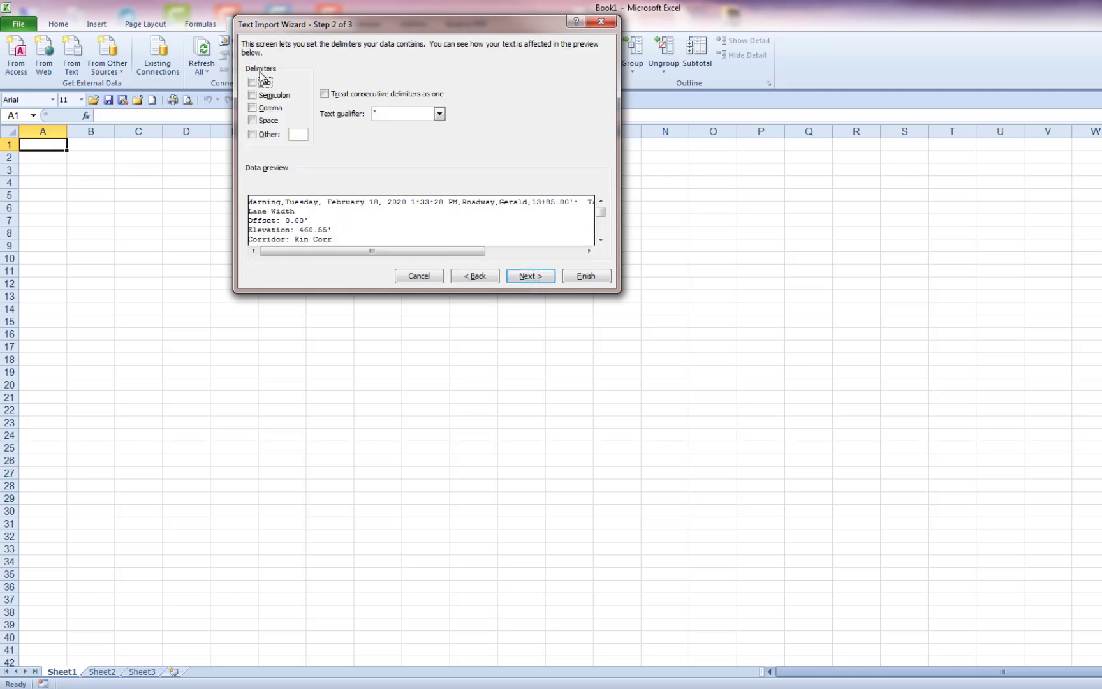
{"action": "left_click", "coordinate": [530, 276]}
{"action": "left_click", "coordinate": [586, 277]}
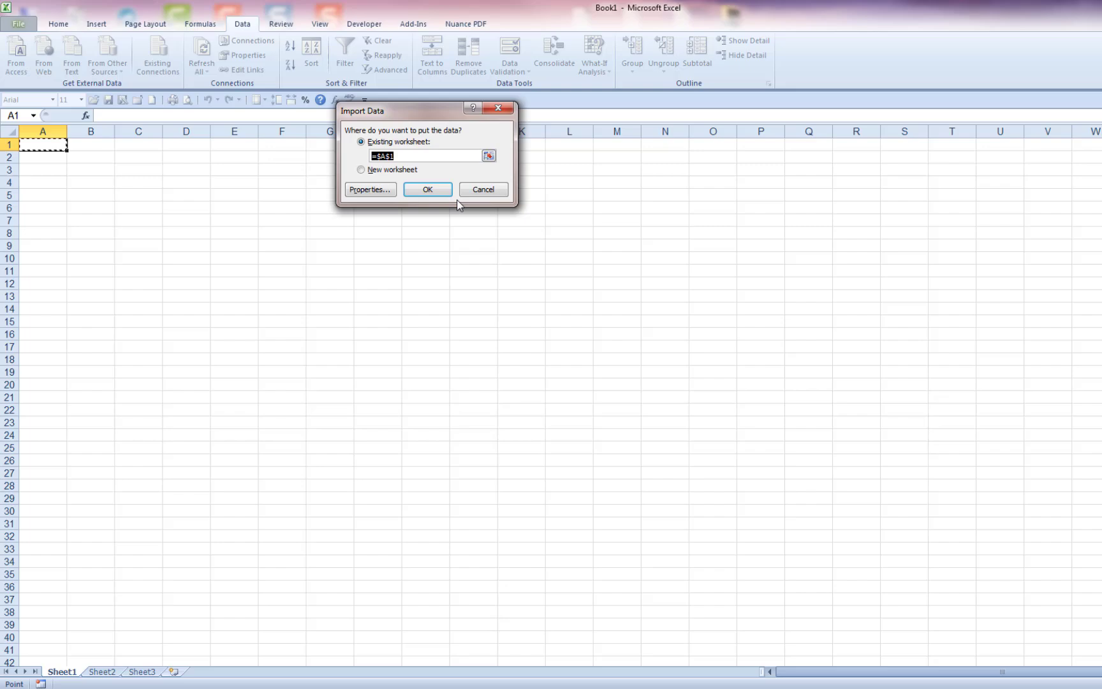
{"action": "left_click", "coordinate": [427, 189]}
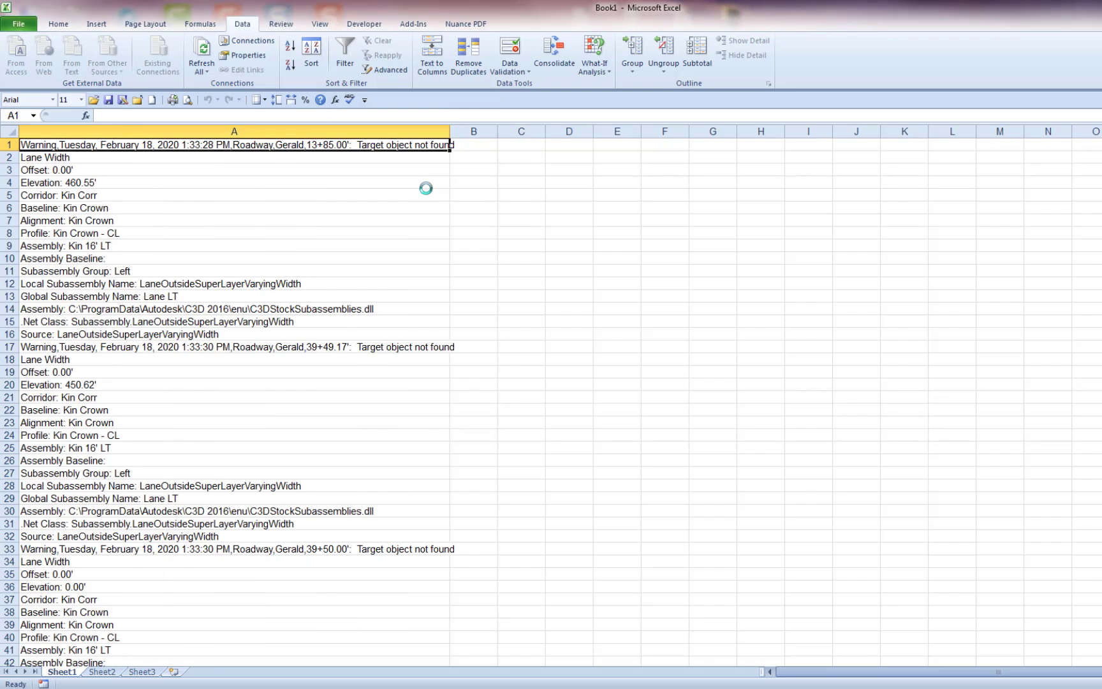
Set column A's font size to 9 and its row height to 11
{"action": "left_click", "coordinate": [236, 130]}
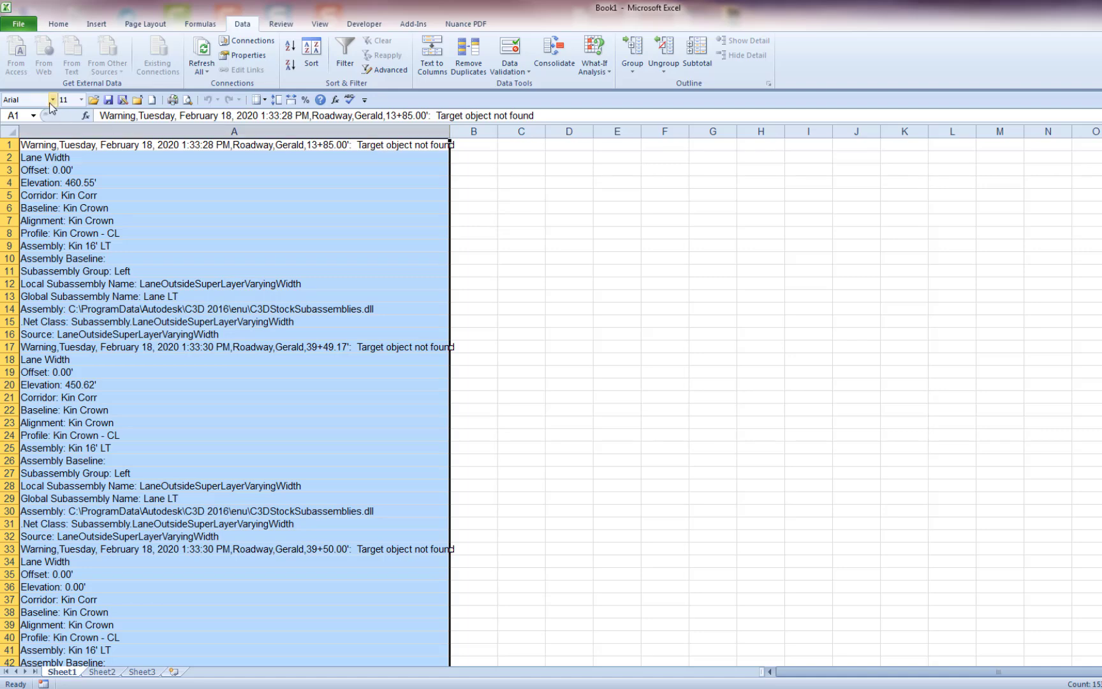
{"action": "left_click", "coordinate": [80, 100]}
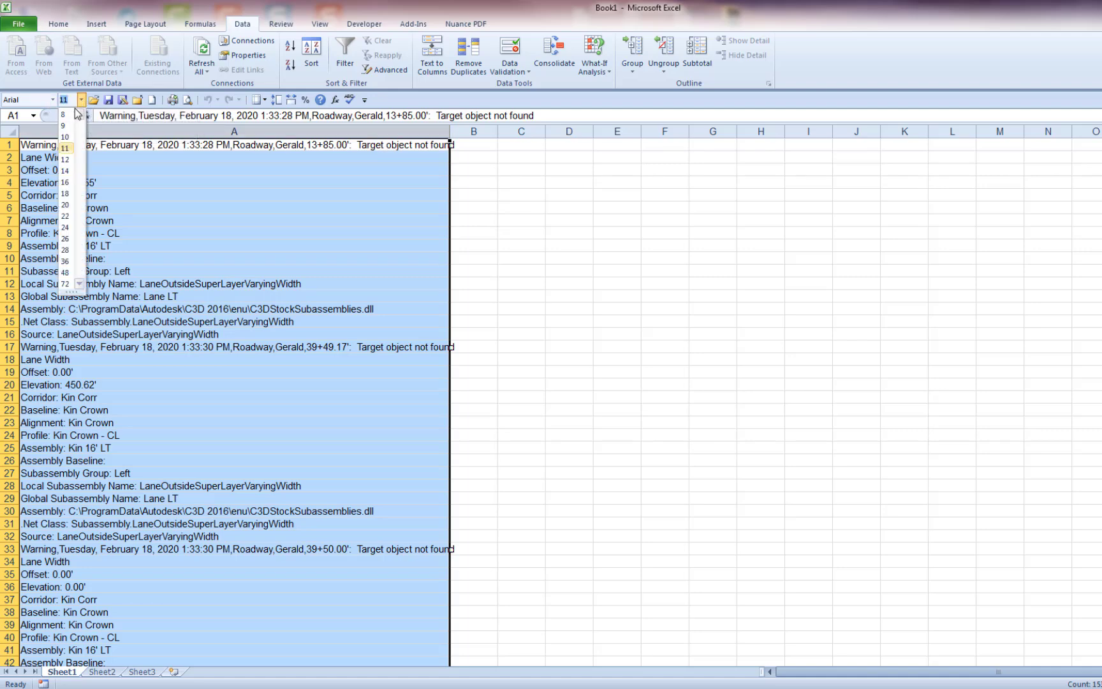
{"action": "left_click", "coordinate": [74, 131]}
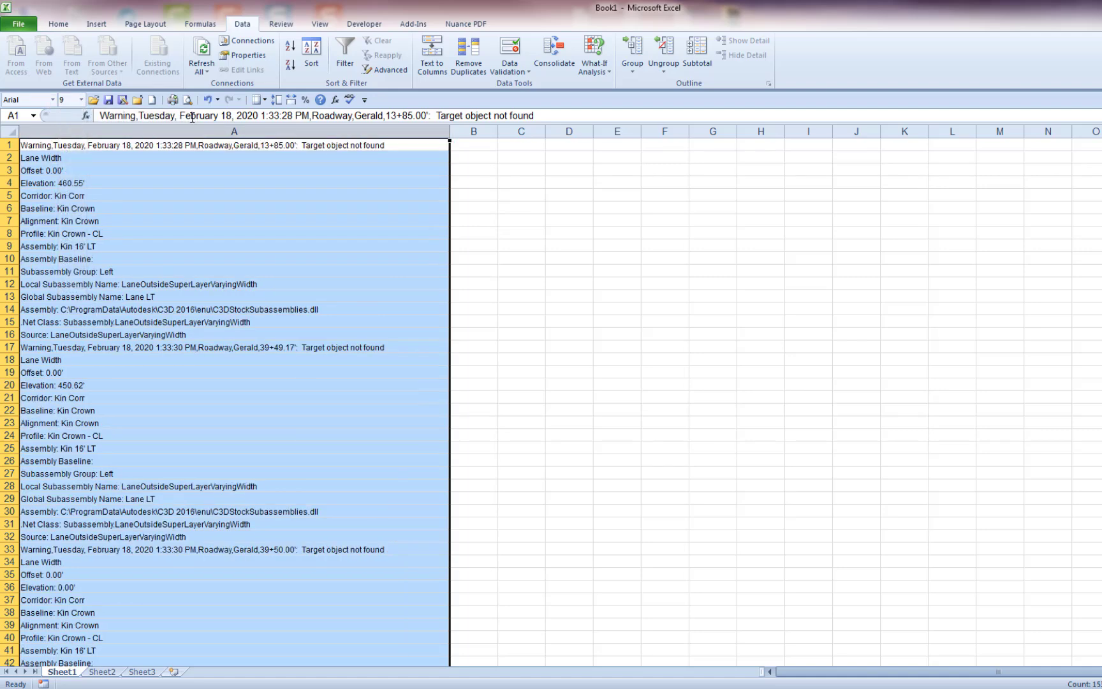
{"action": "left_click", "coordinate": [277, 100]}
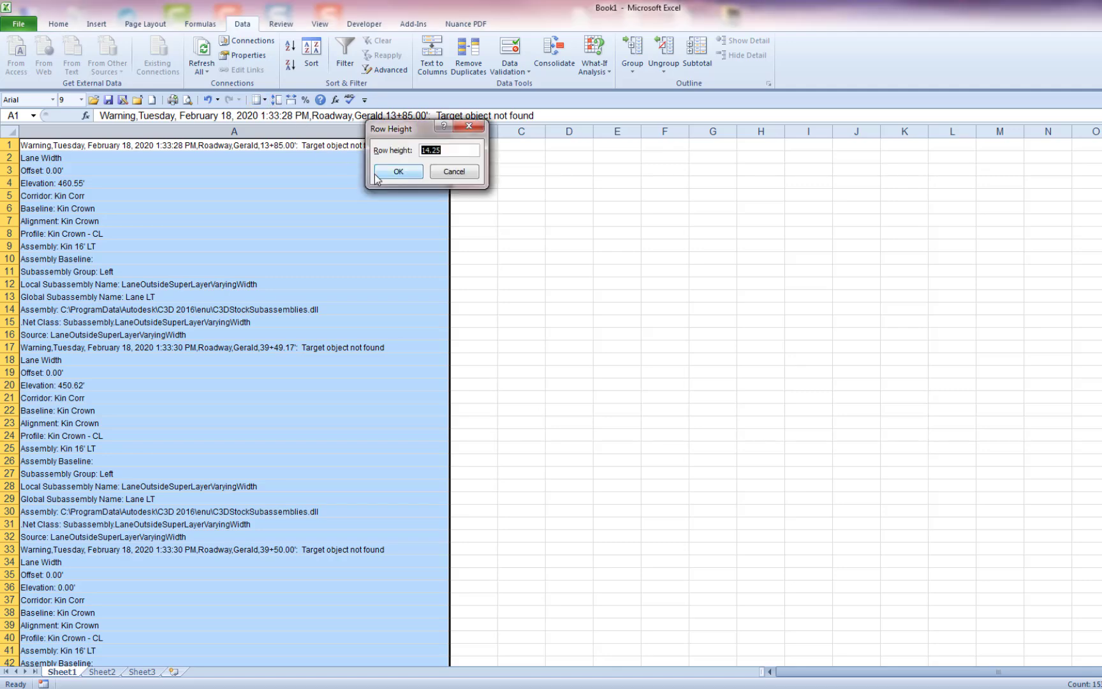
{"action": "type", "text": "11"}
{"action": "left_click", "coordinate": [398, 172]}
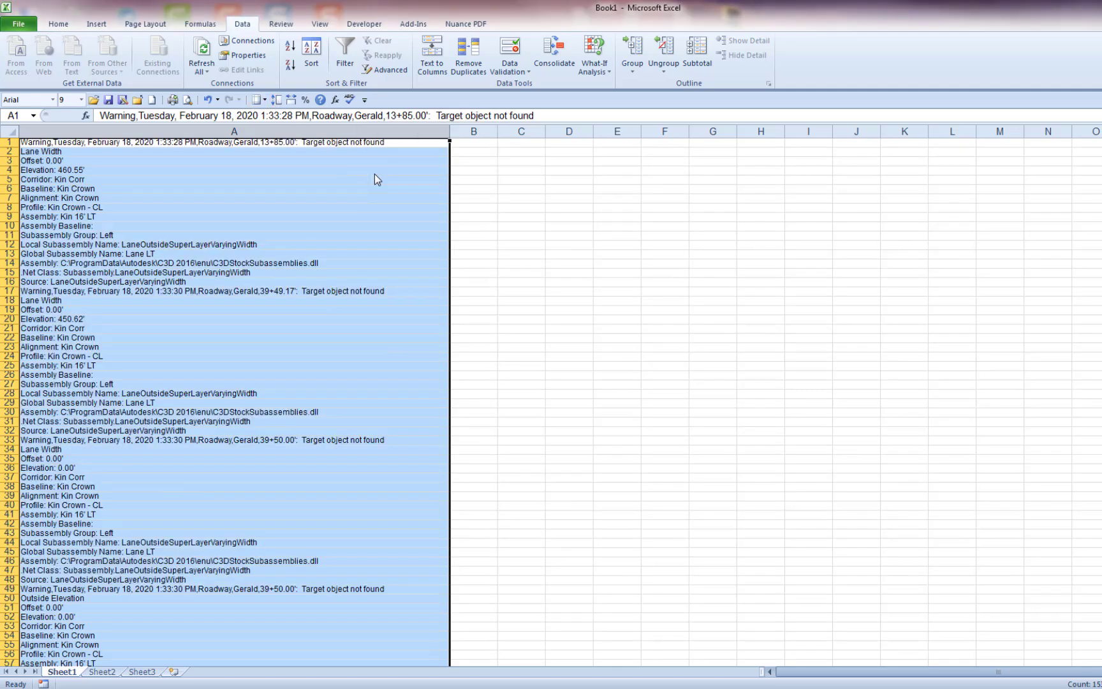
Set the print area to all the imported event rows in column A, from A1 down to the last entry
{"action": "left_click", "coordinate": [221, 143]}
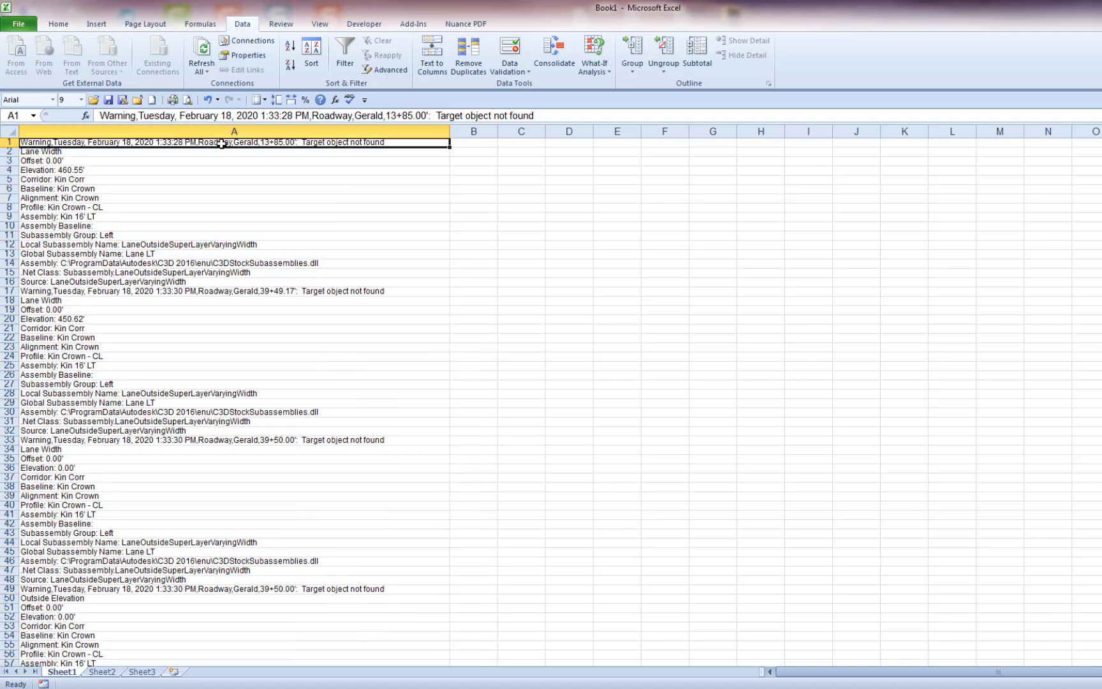
{"action": "key", "text": "ctrl+shift+Down"}
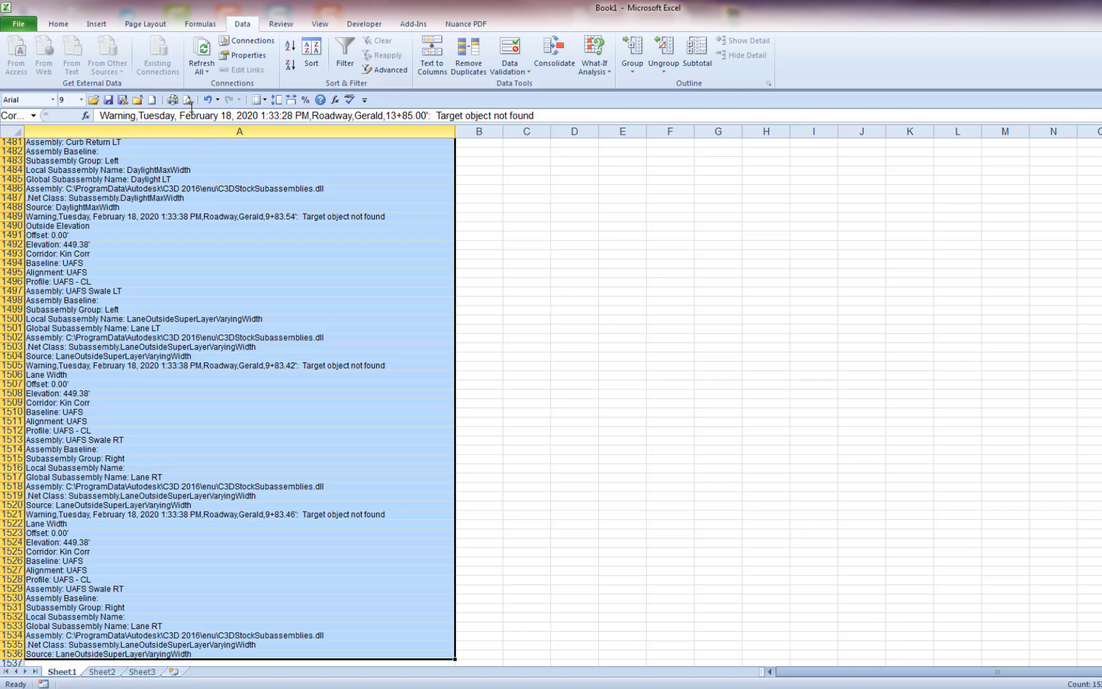
{"action": "left_click", "coordinate": [153, 23]}
{"action": "left_click", "coordinate": [200, 67]}
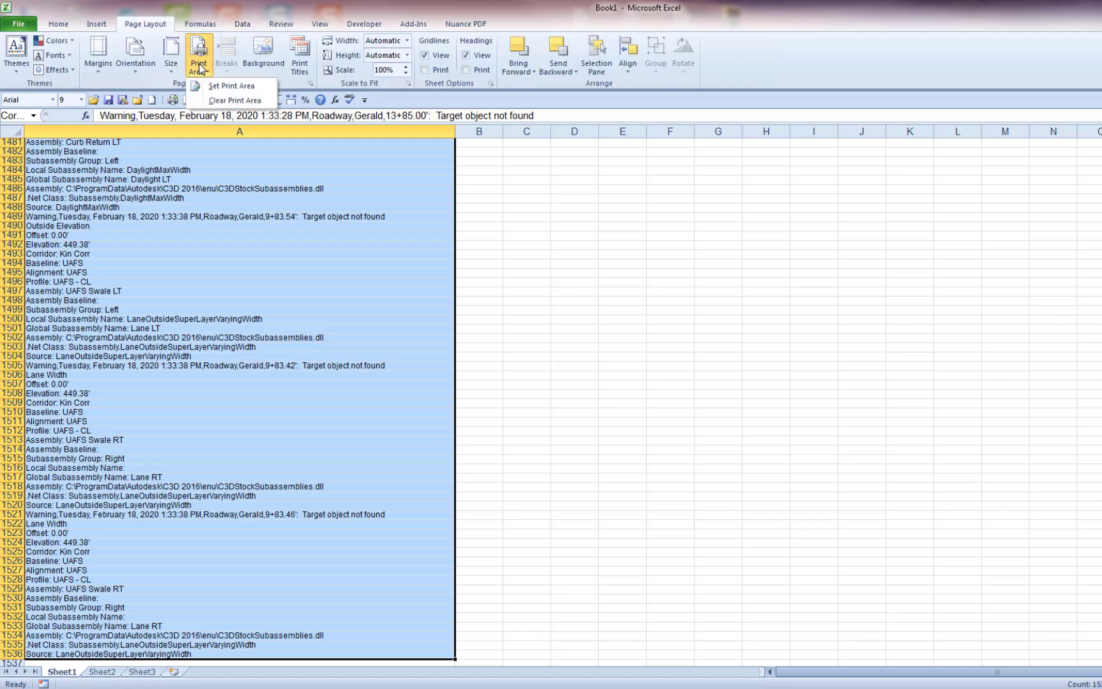
{"action": "left_click", "coordinate": [233, 86]}
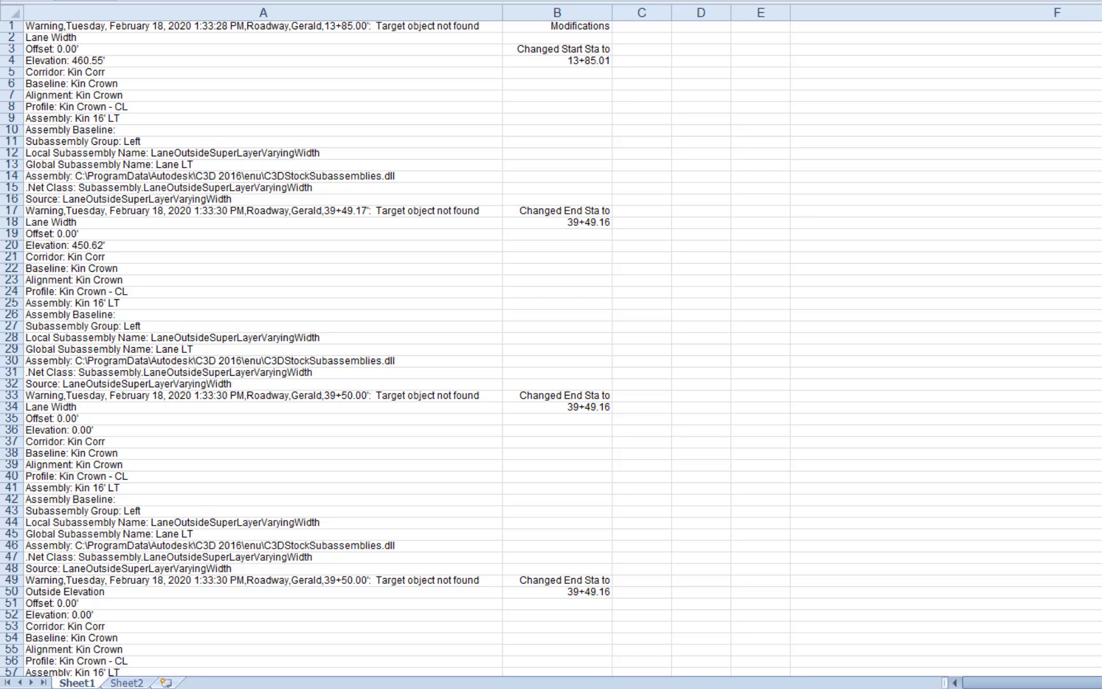
Review the modification notes in column B beside every corridor event on Sheet1, from the first row through the last UAFS entry
{"action": "left_click", "coordinate": [262, 27]}
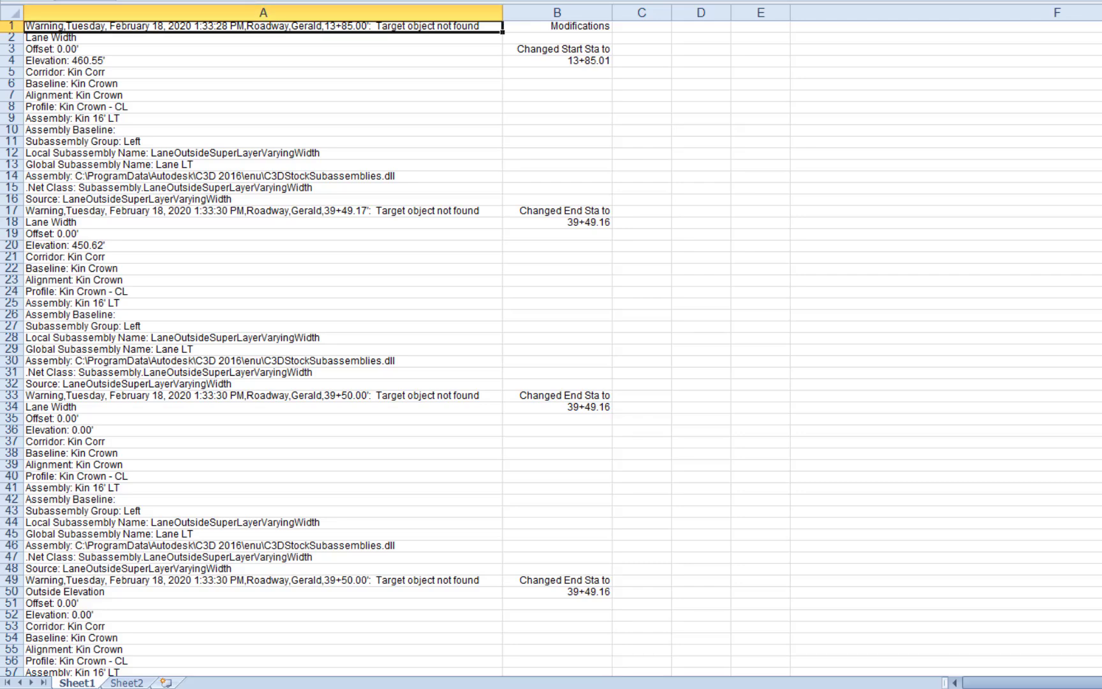
{"action": "key", "text": "Page_Down"}
{"action": "key", "text": "Page_Down"}
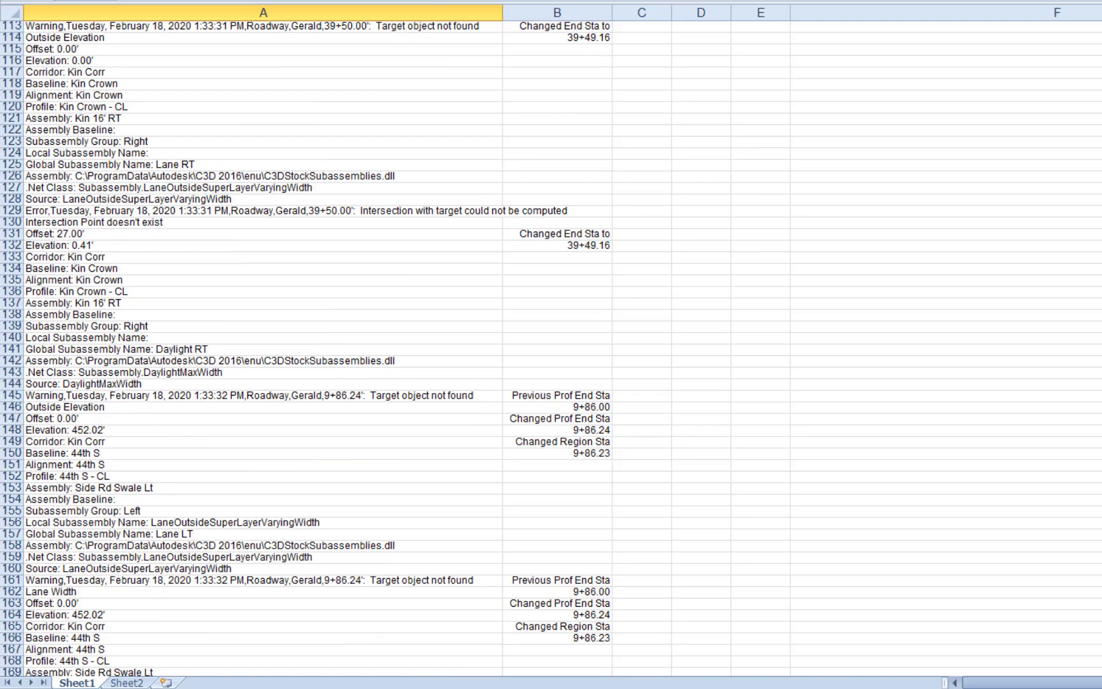
{"action": "key", "text": "Page_Down"}
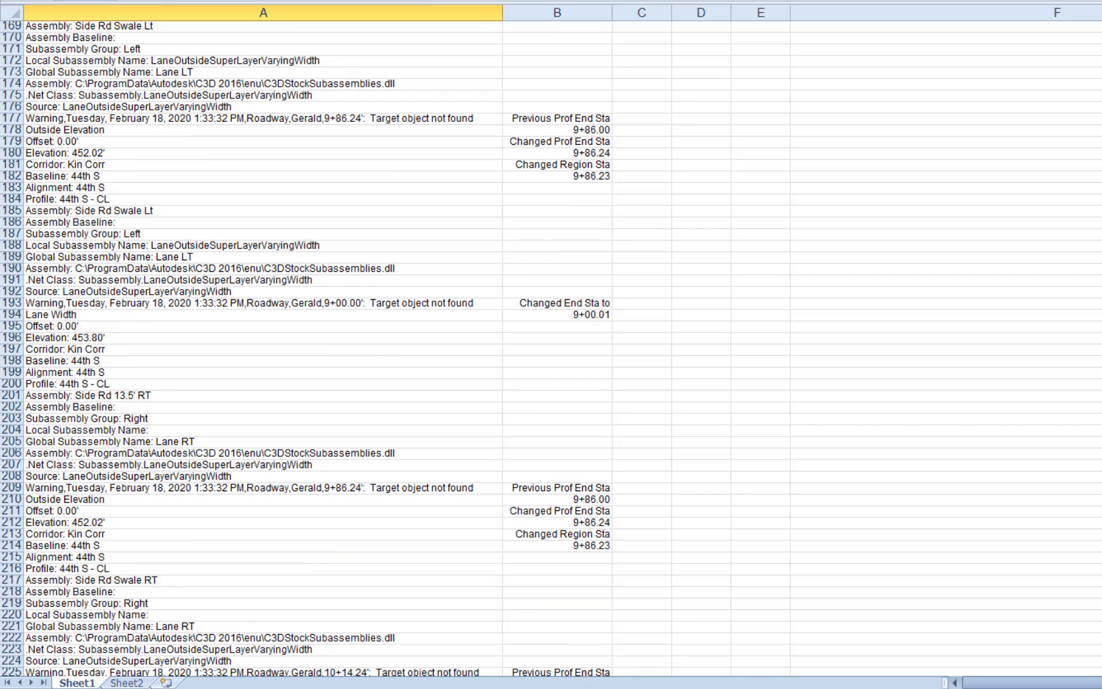
{"action": "key", "text": "Page_Down"}
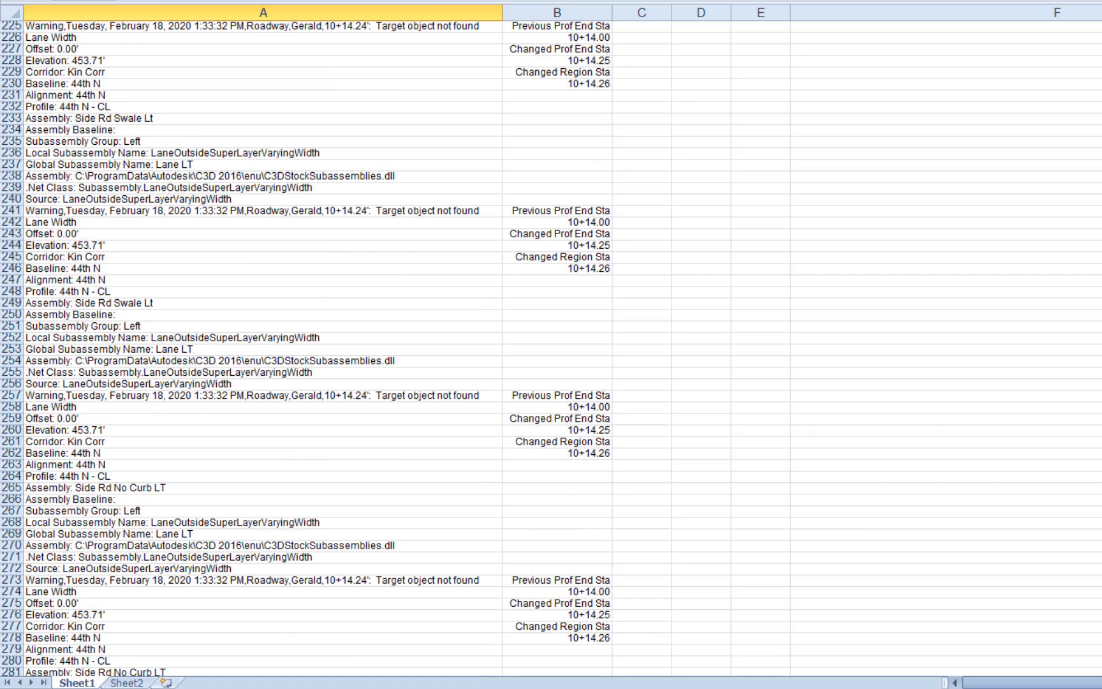
{"action": "key", "text": "Page_Down"}
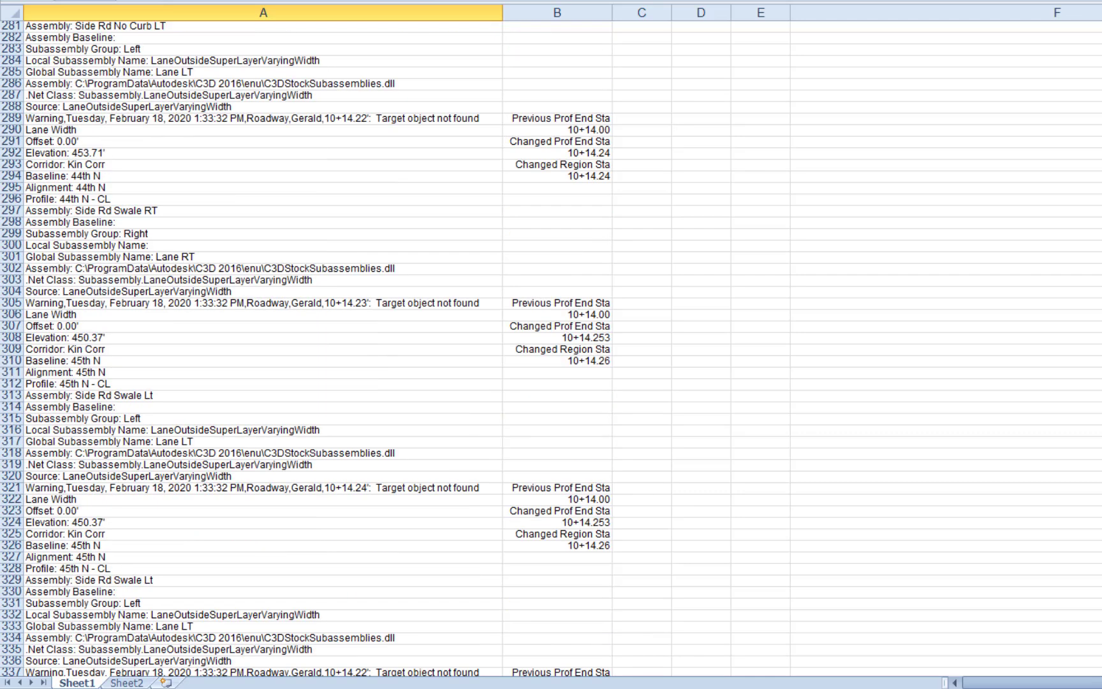
{"action": "key", "text": "Page_Down"}
{"action": "key", "text": "Page_Down"}
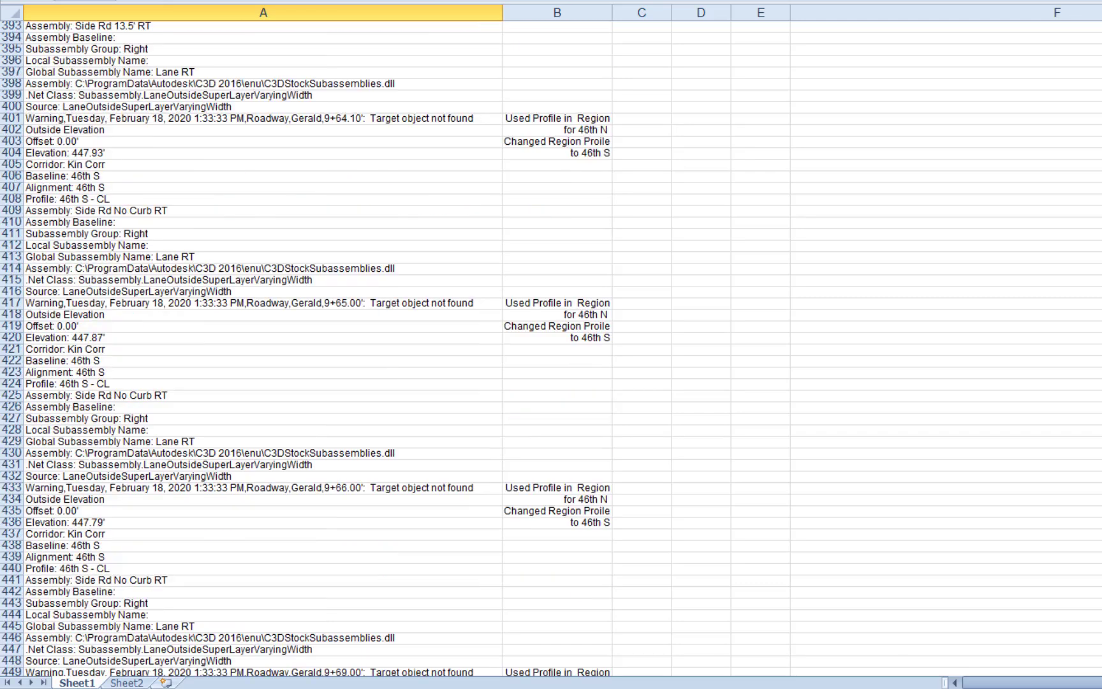
{"action": "key", "text": "Page_Down"}
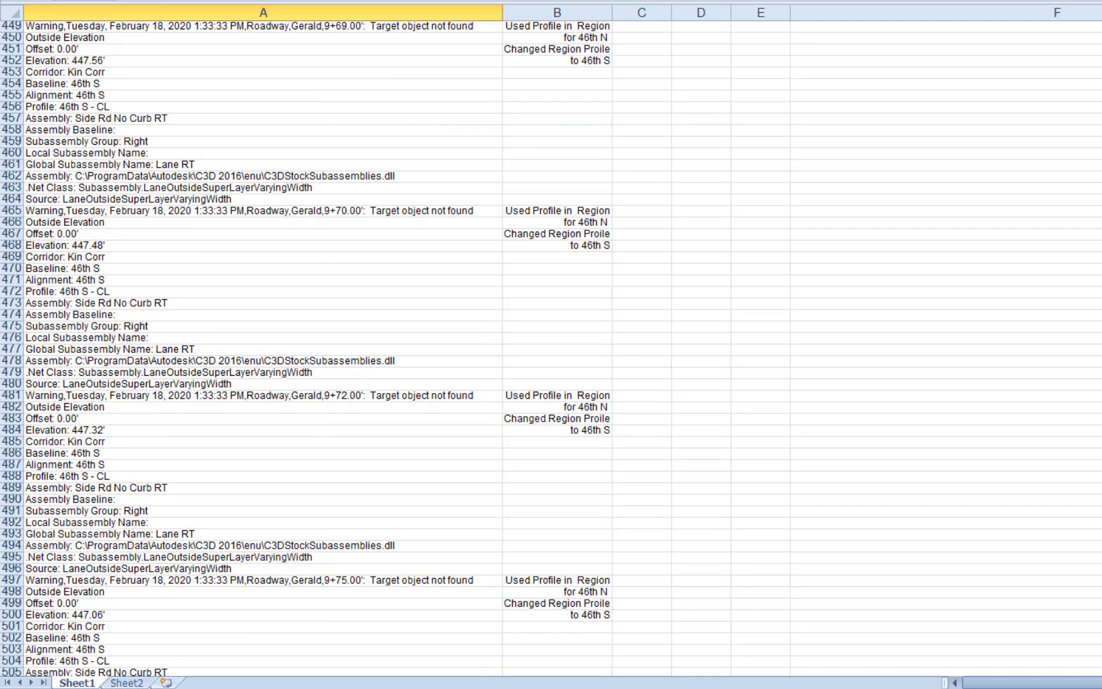
{"action": "key", "text": "Page_Down"}
{"action": "key", "text": "Page_Down"}
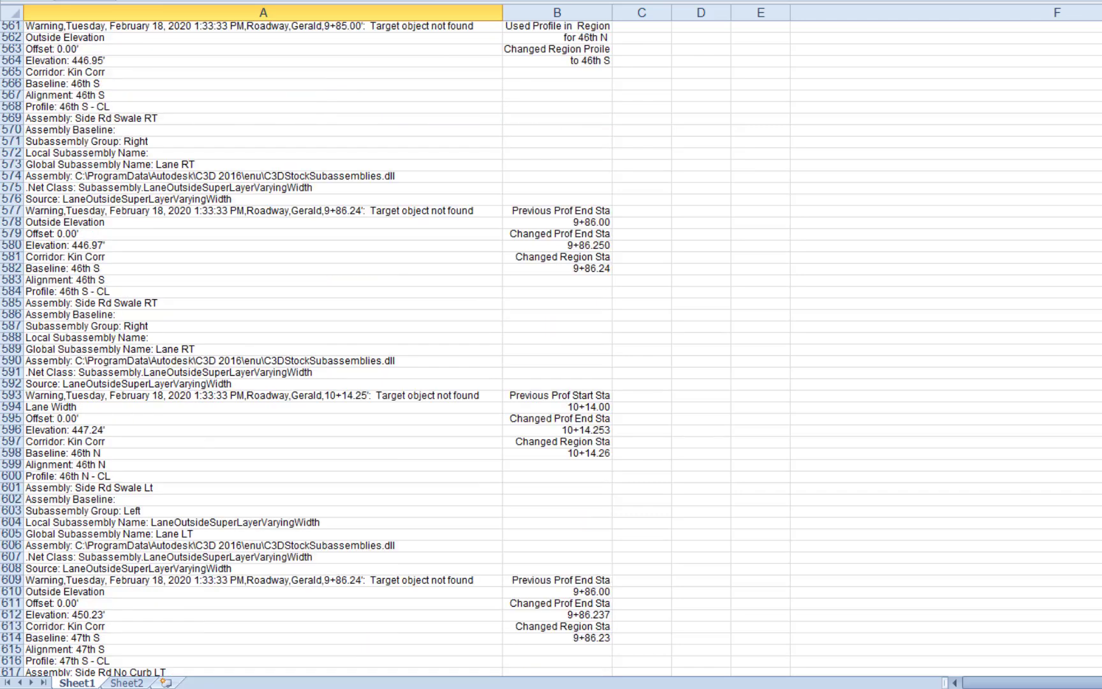
{"action": "key", "text": "Page_Down"}
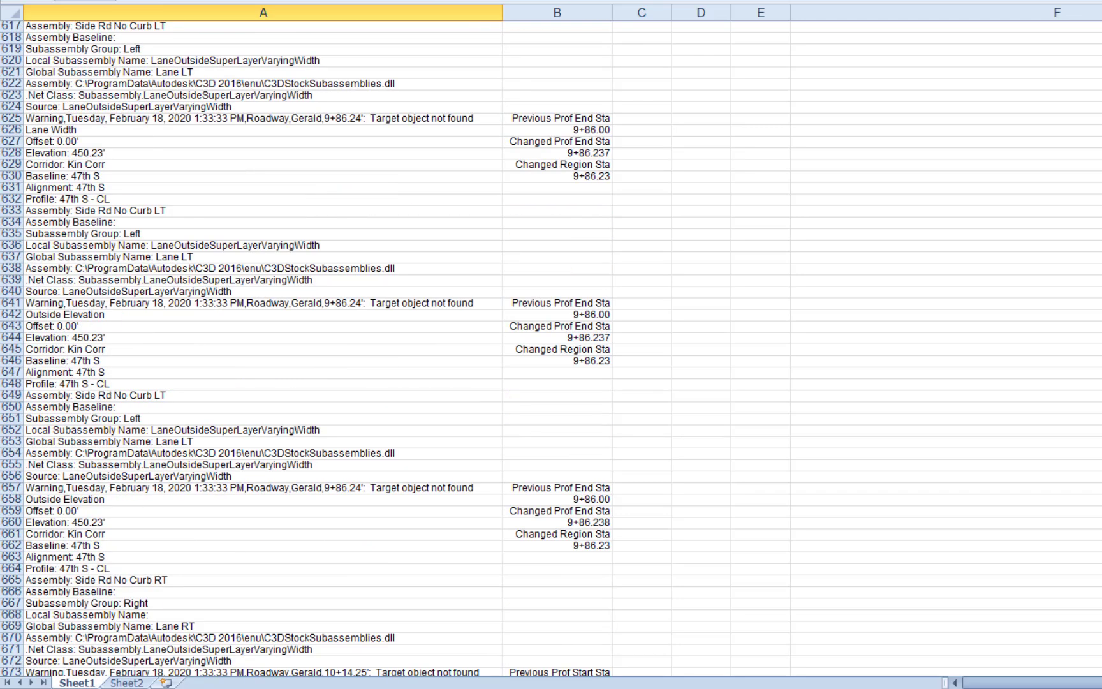
{"action": "key", "text": "Page_Down"}
{"action": "key", "text": "Page_Down"}
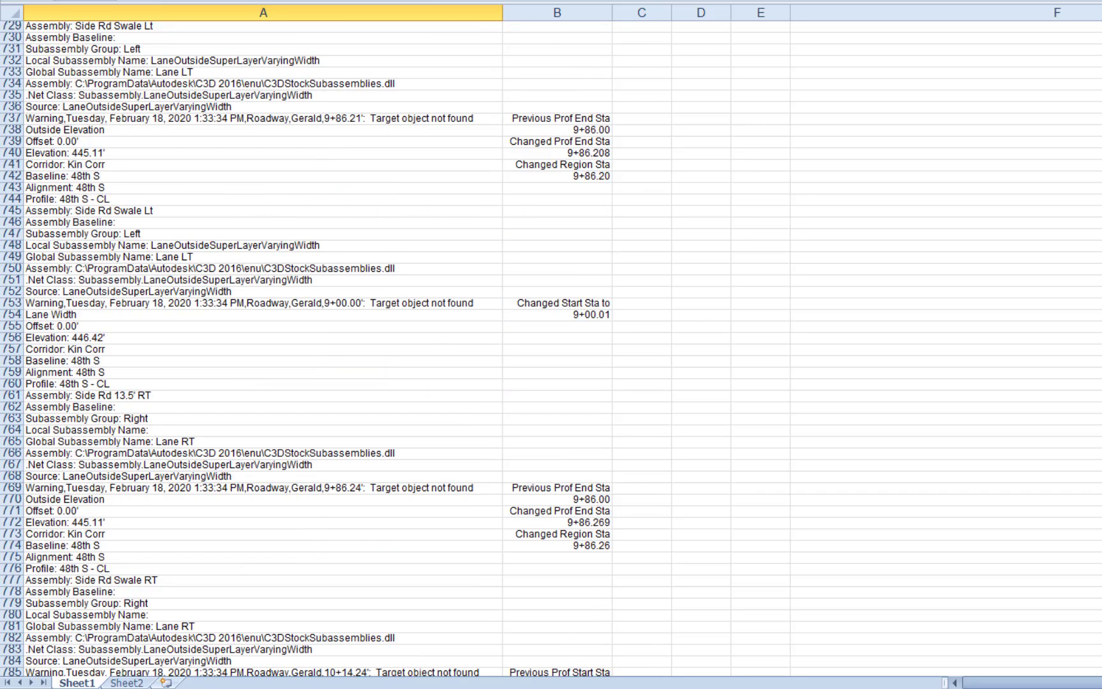
{"action": "key", "text": "Page_Down"}
{"action": "key", "text": "Page_Down"}
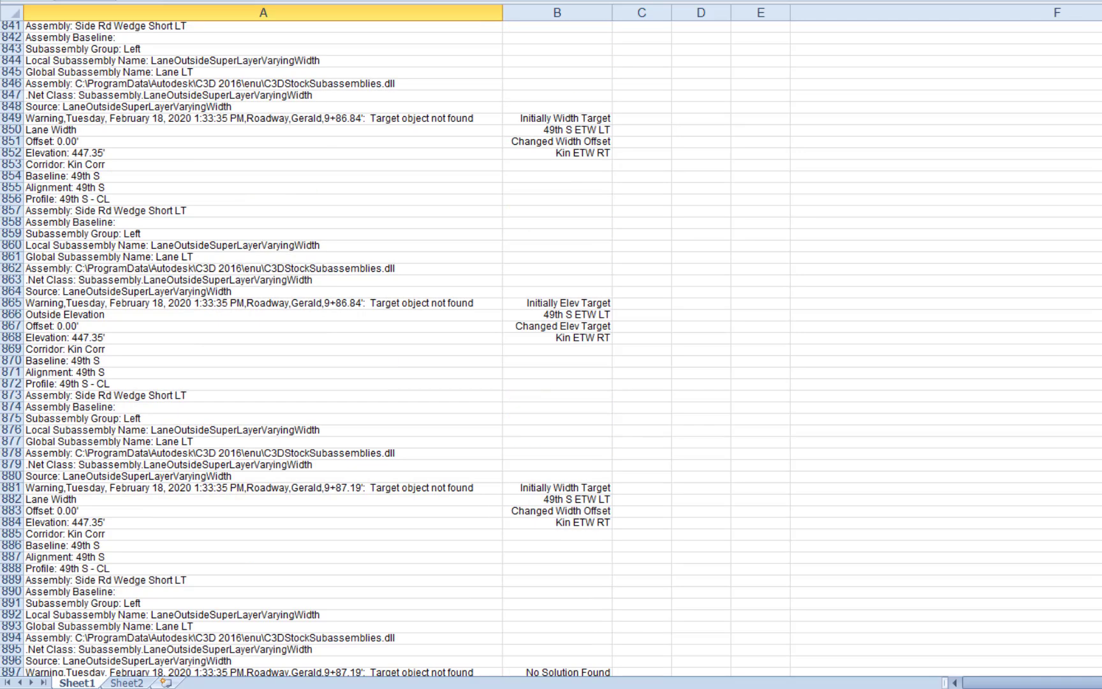
{"action": "key", "text": "Page_Down"}
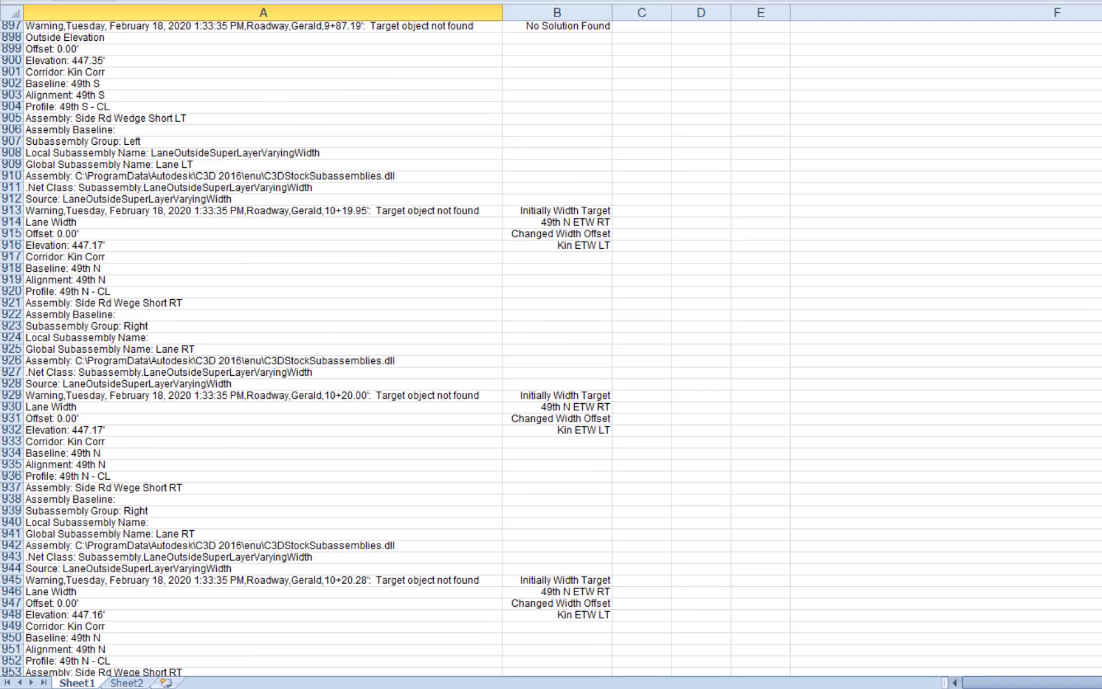
{"action": "key", "text": "Page_Down"}
{"action": "key", "text": "Page_Down"}
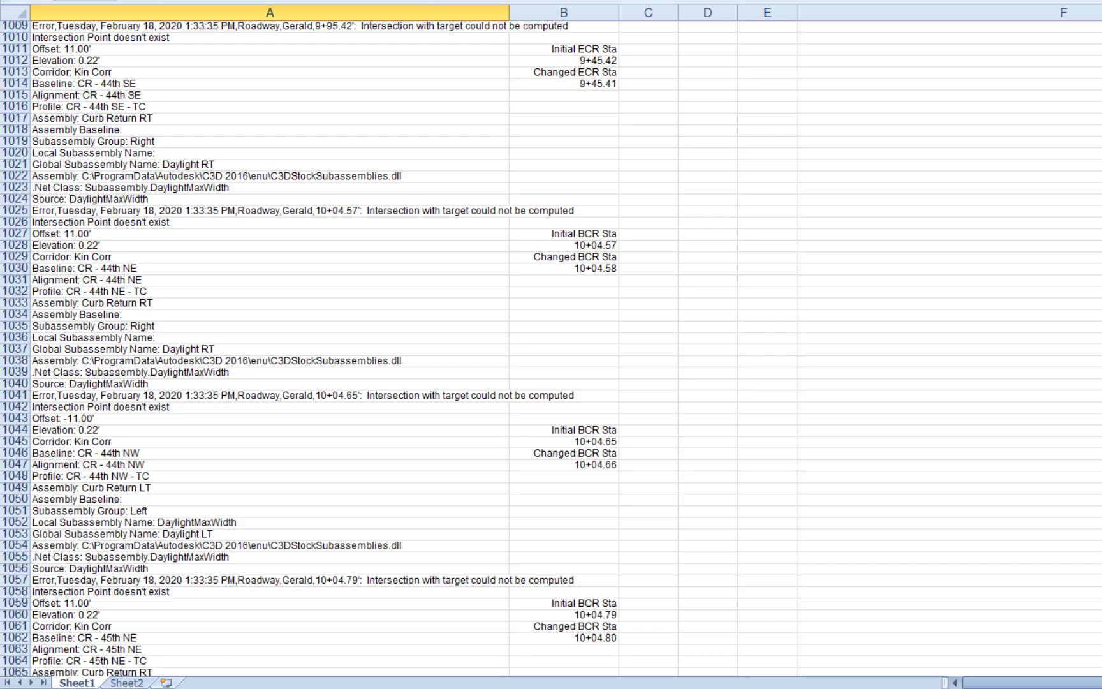
{"action": "key", "text": "Page_Down"}
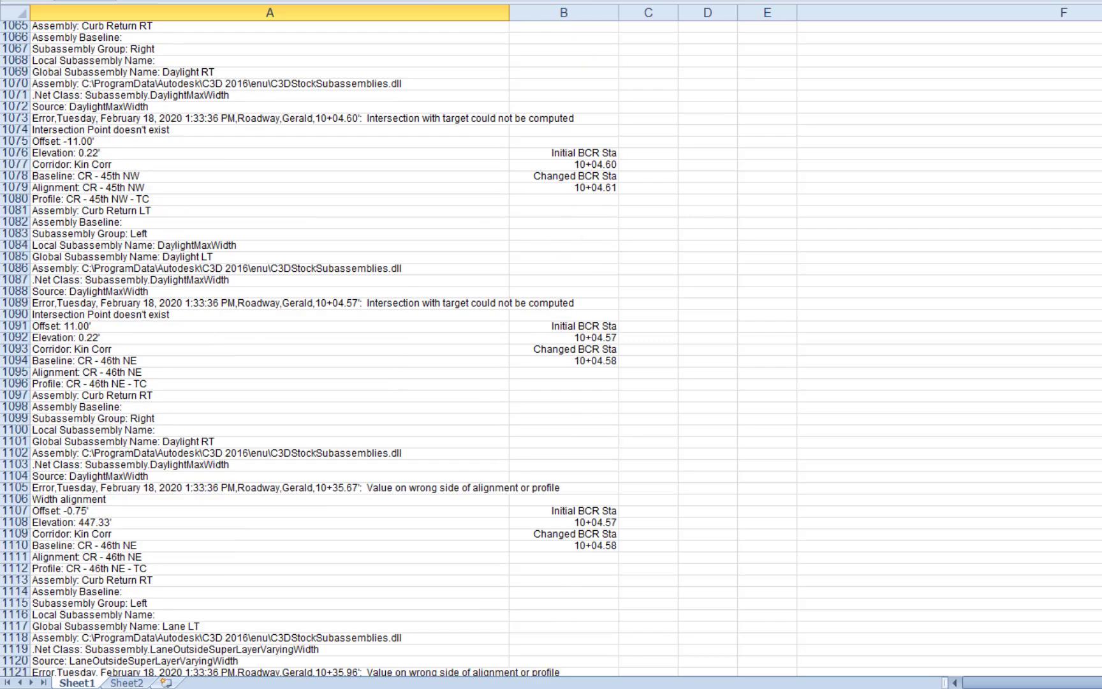
{"action": "key", "text": "Page_Down"}
{"action": "key", "text": "Page_Down"}
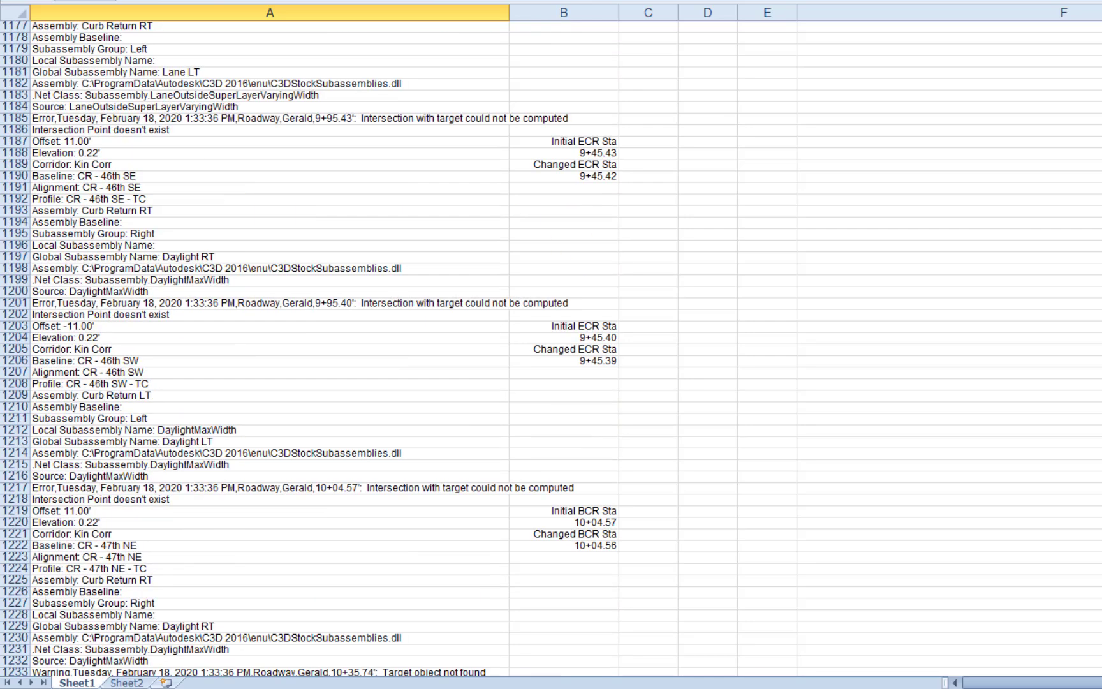
{"action": "key", "text": "Page_Down"}
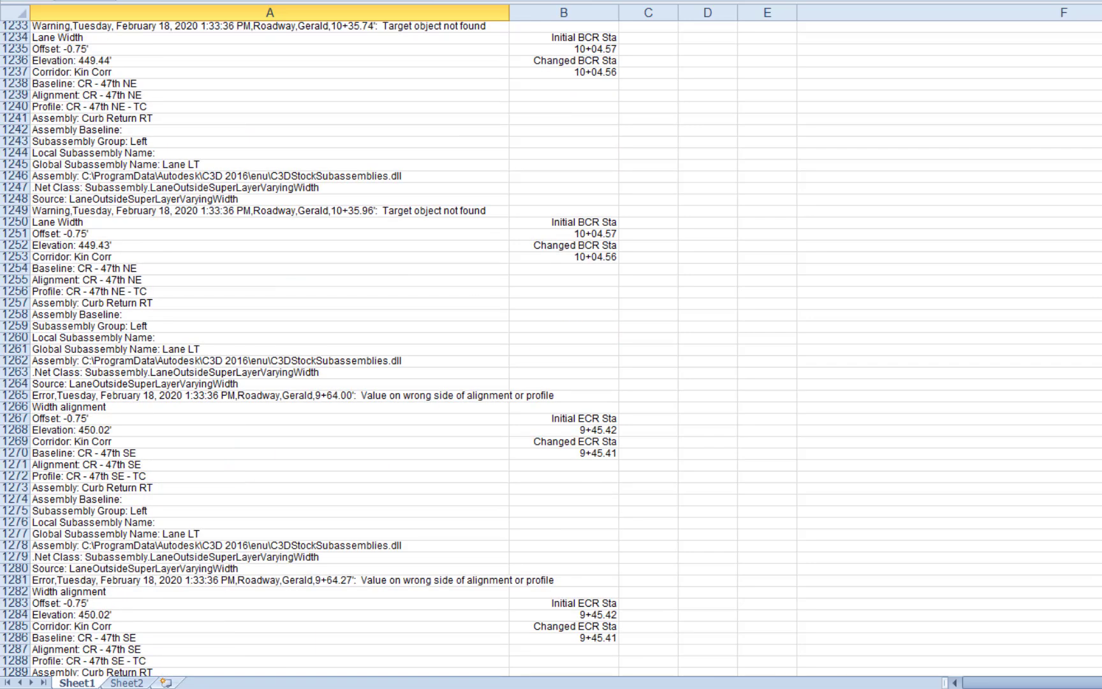
{"action": "key", "text": "Page_Down"}
{"action": "key", "text": "Page_Down"}
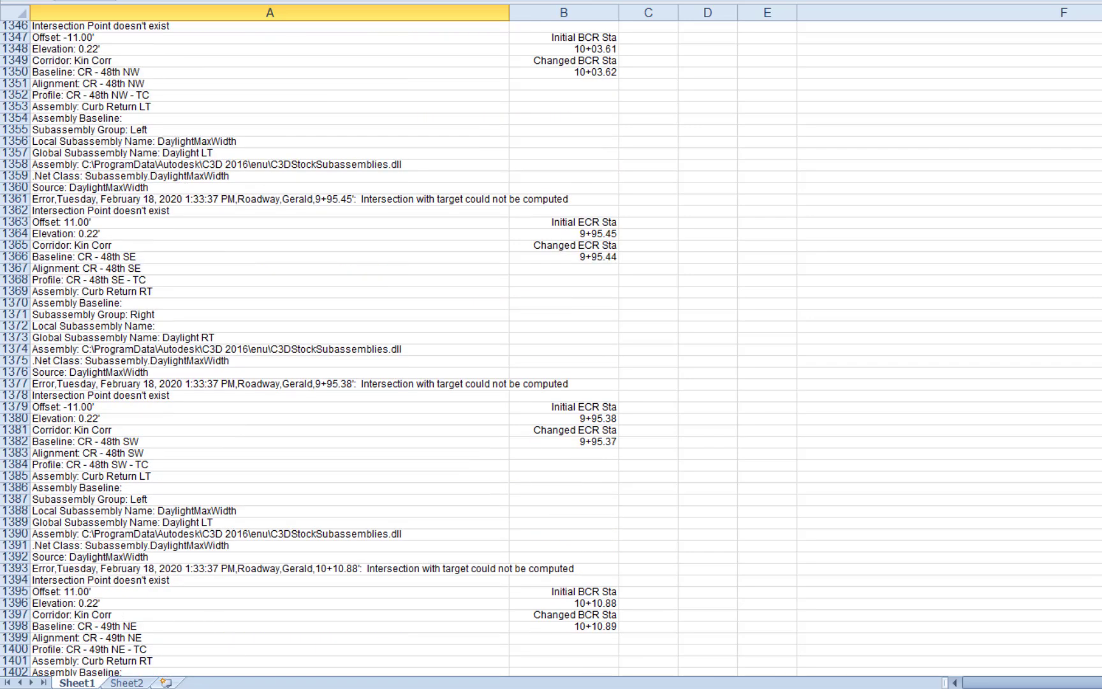
{"action": "key", "text": "Page_Down"}
{"action": "key", "text": "Page_Down"}
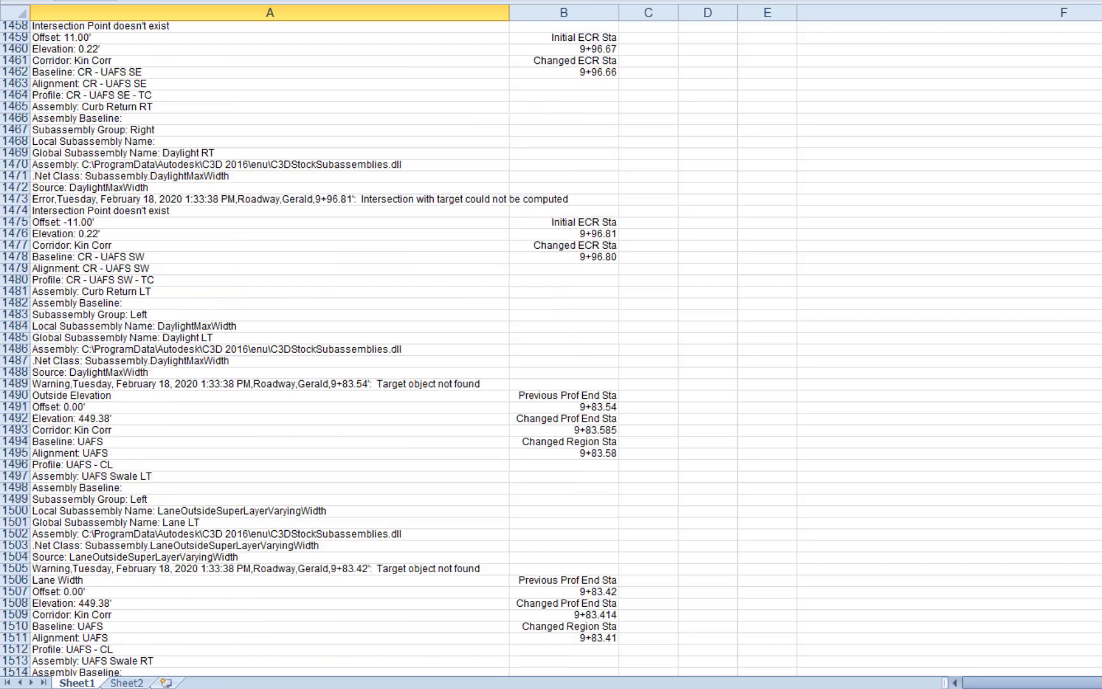
{"action": "key", "text": "Page_Down"}
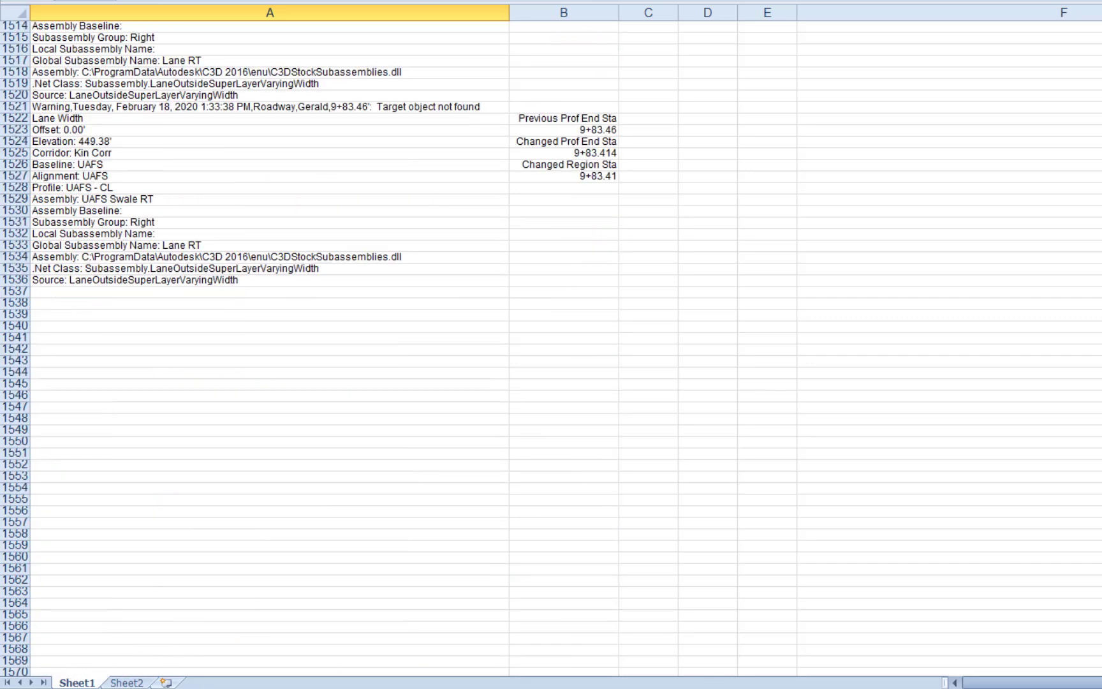
Examine the corridor events listed on Sheet2 and switch to the Actions to Correct Target Events document
{"action": "left_click", "coordinate": [127, 683]}
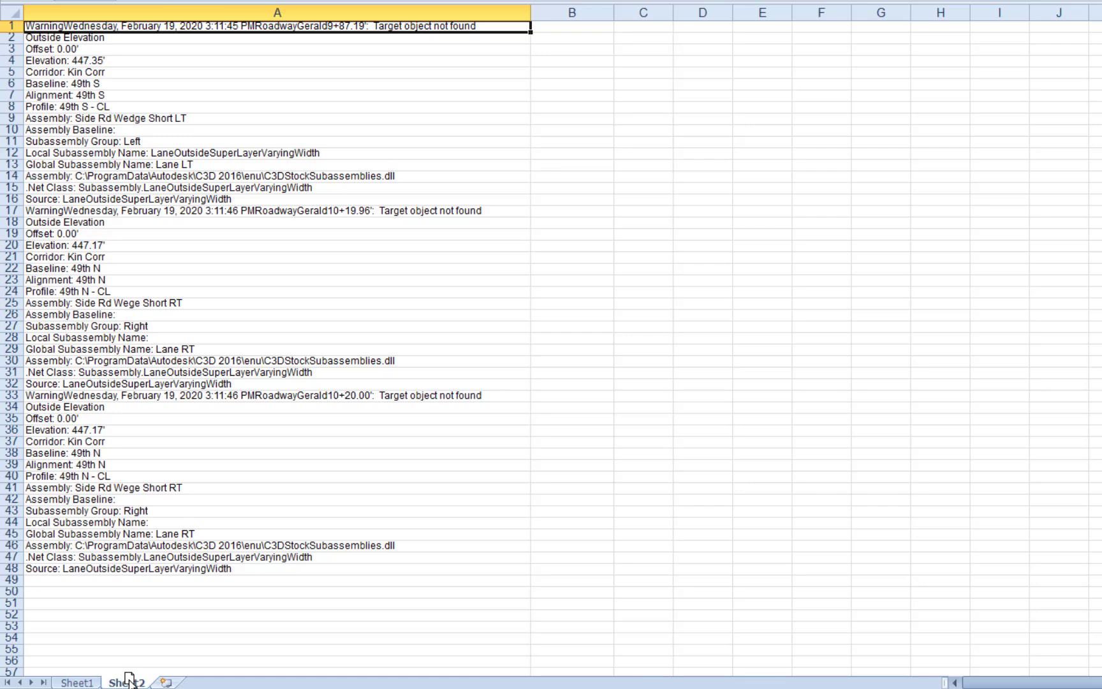
{"action": "left_click", "coordinate": [432, 688]}
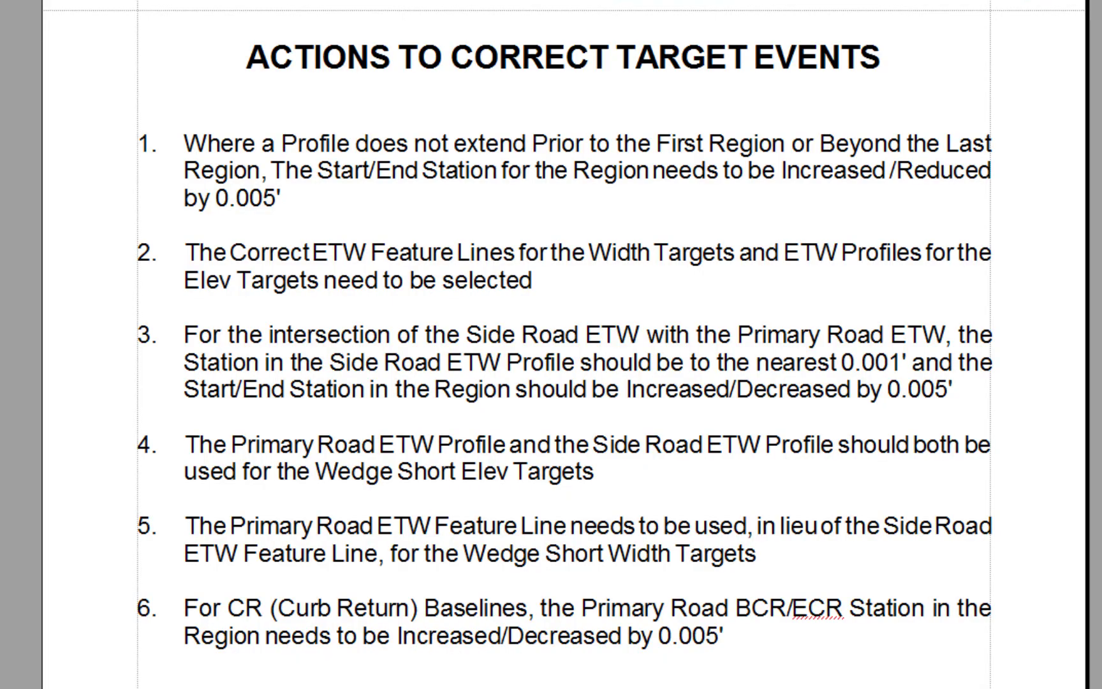